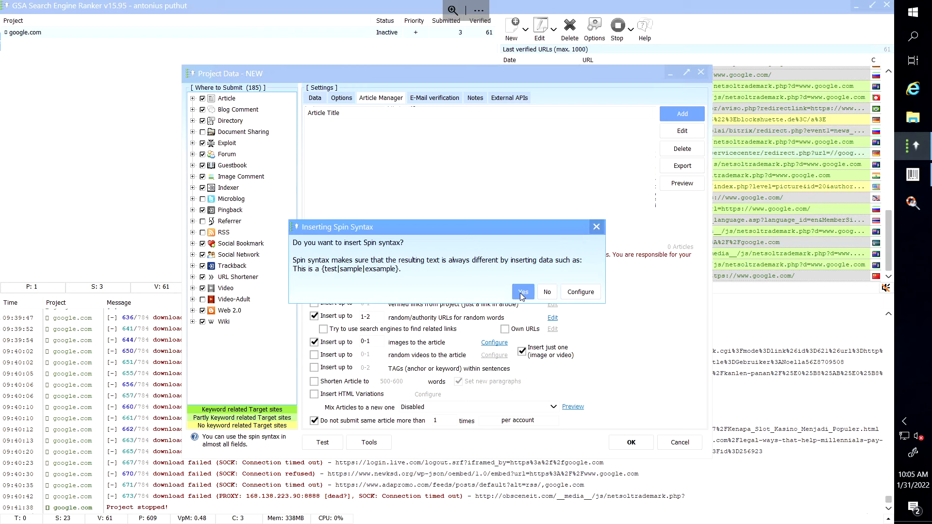
Accept inserting spin syntax and acknowledge the 49 new articles added.
{"action": "left_click", "coordinate": [519, 293]}
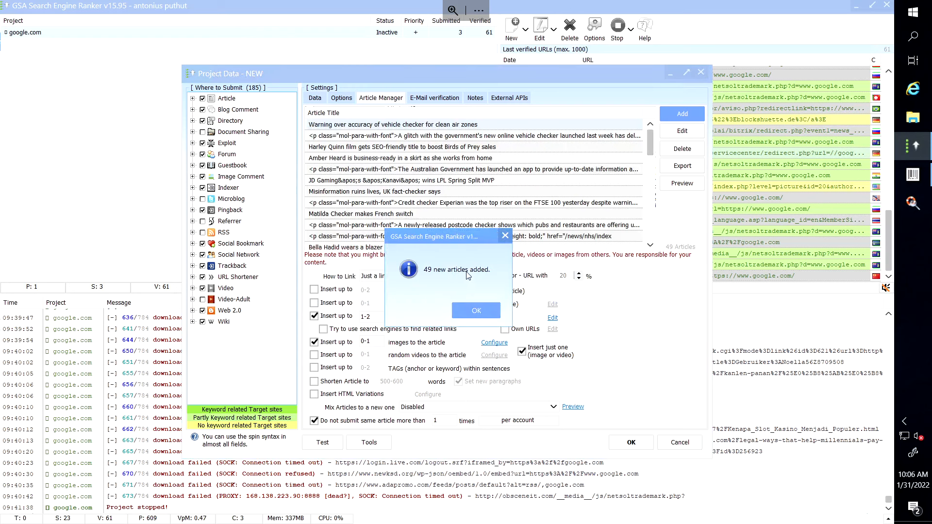
{"action": "left_click", "coordinate": [478, 313]}
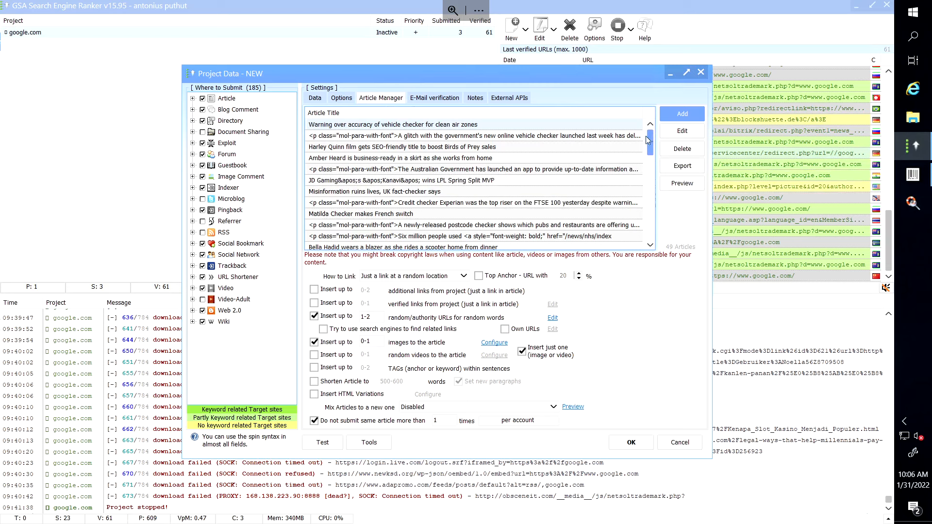
From the first article's spin config, download the English (American) thesaurus th_en_US_v2.
{"action": "left_click", "coordinate": [683, 132]}
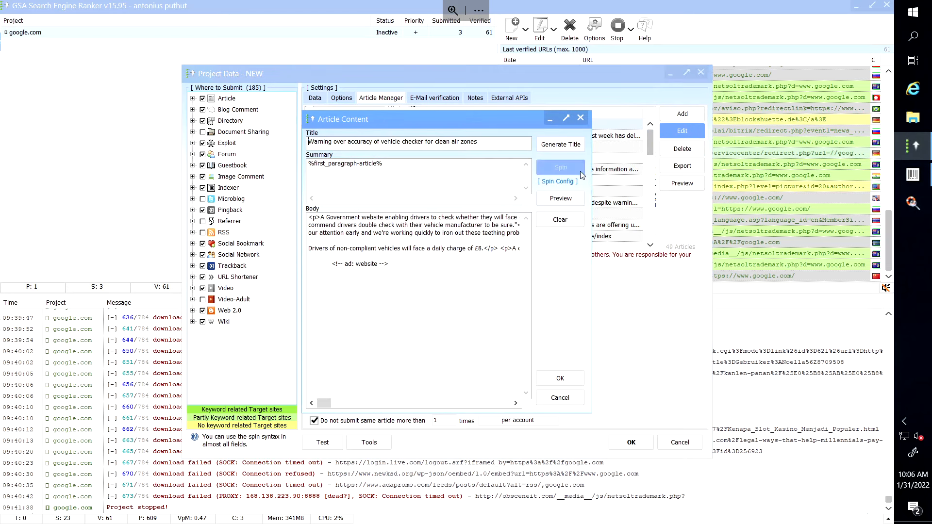
{"action": "left_click", "coordinate": [559, 182]}
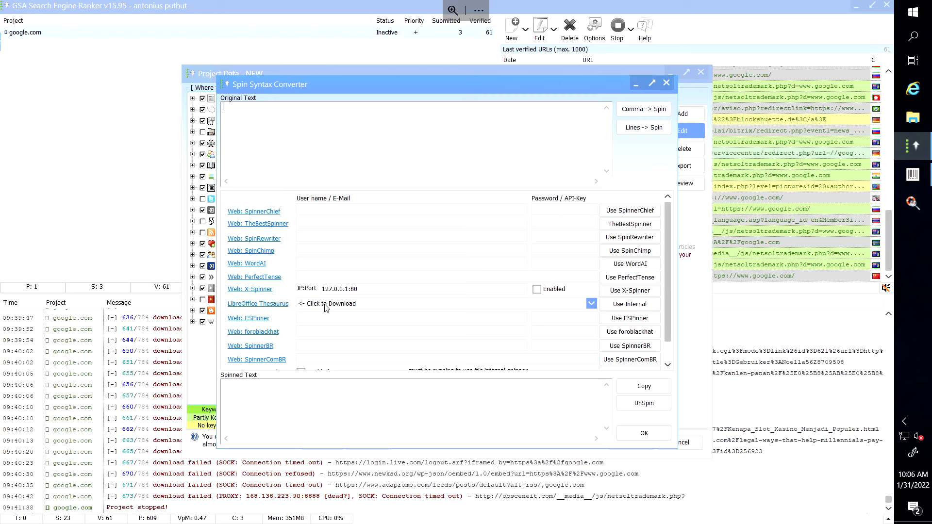
{"action": "left_click", "coordinate": [272, 306]}
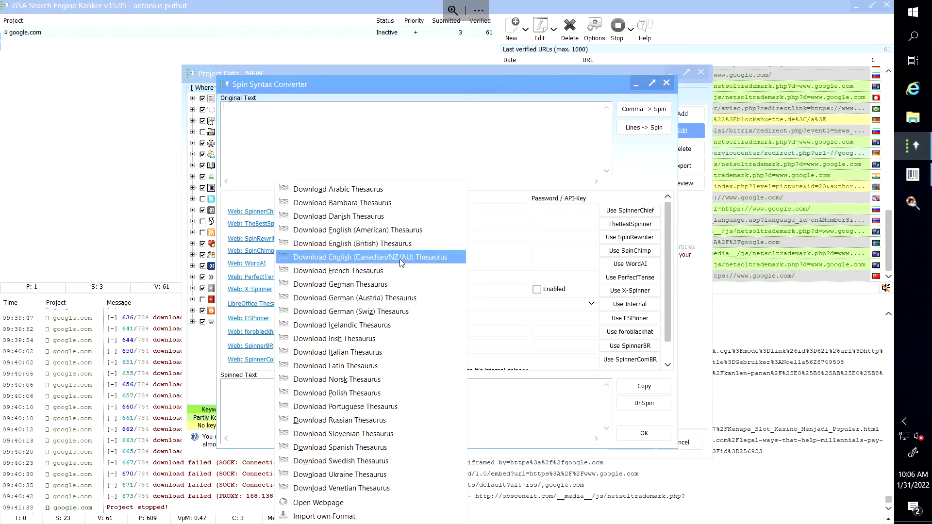
{"action": "left_click", "coordinate": [386, 230]}
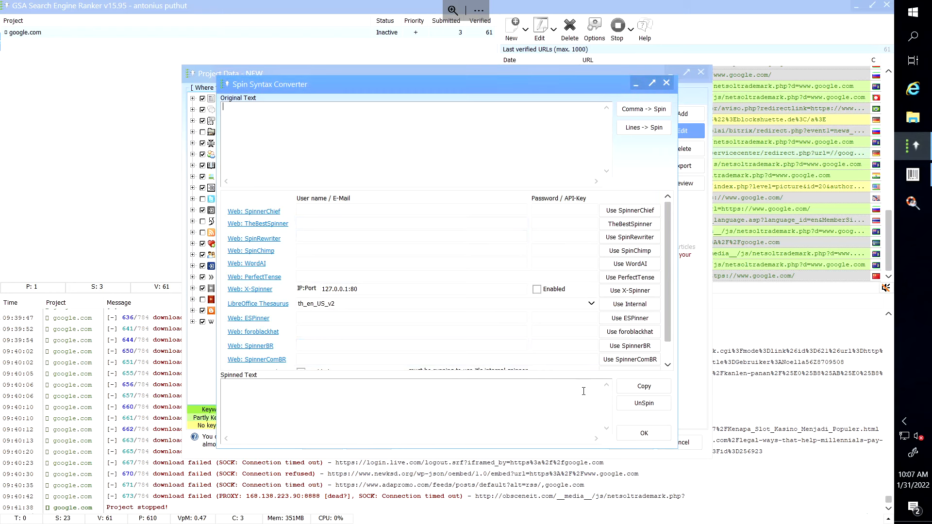
{"action": "left_click", "coordinate": [647, 435]}
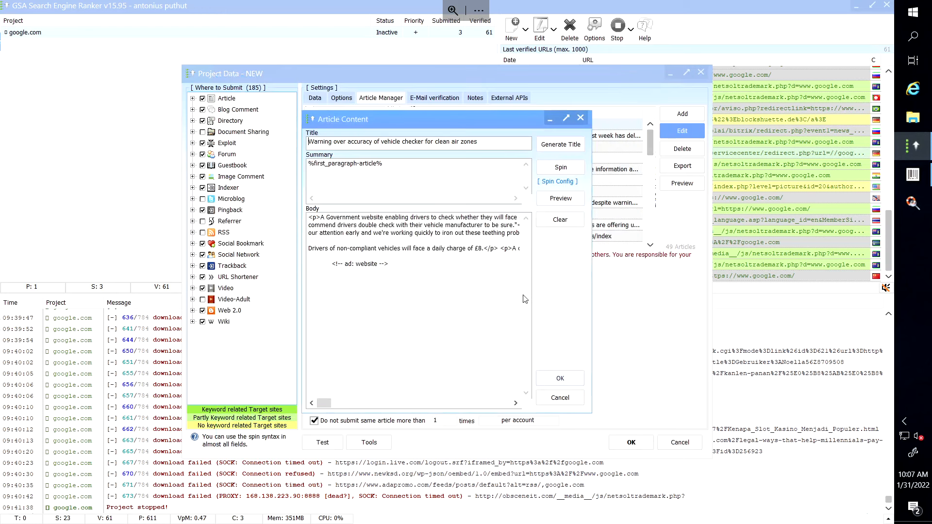
Close the article editor and delete all 49 articles from the project.
{"action": "left_click", "coordinate": [567, 378]}
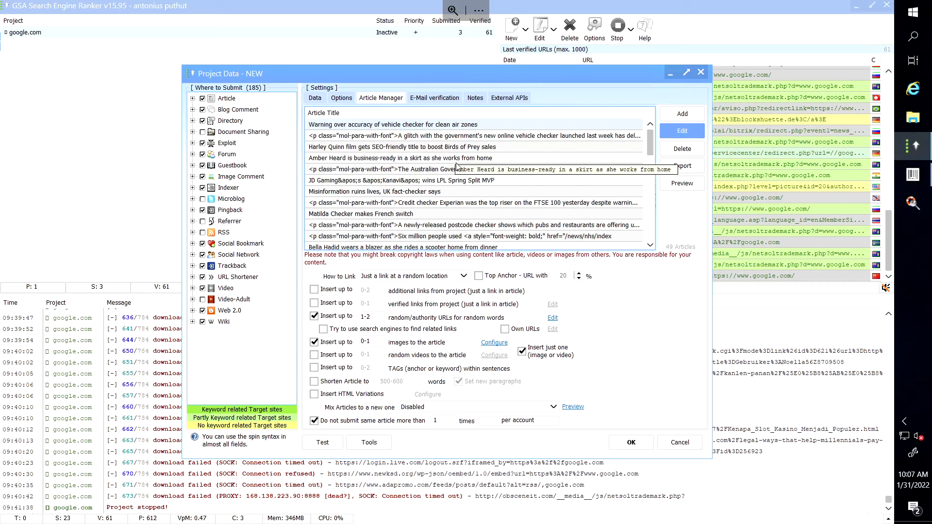
{"action": "left_click", "coordinate": [679, 151]}
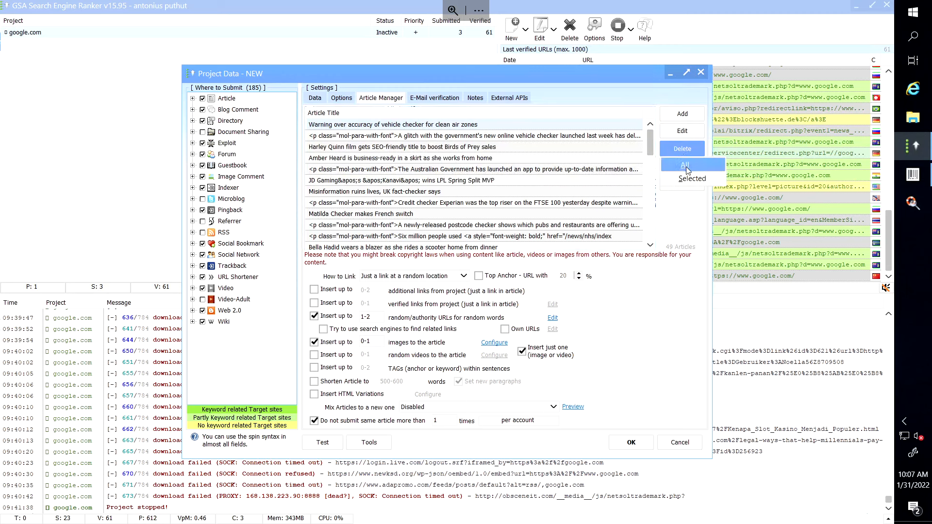
{"action": "left_click", "coordinate": [685, 165]}
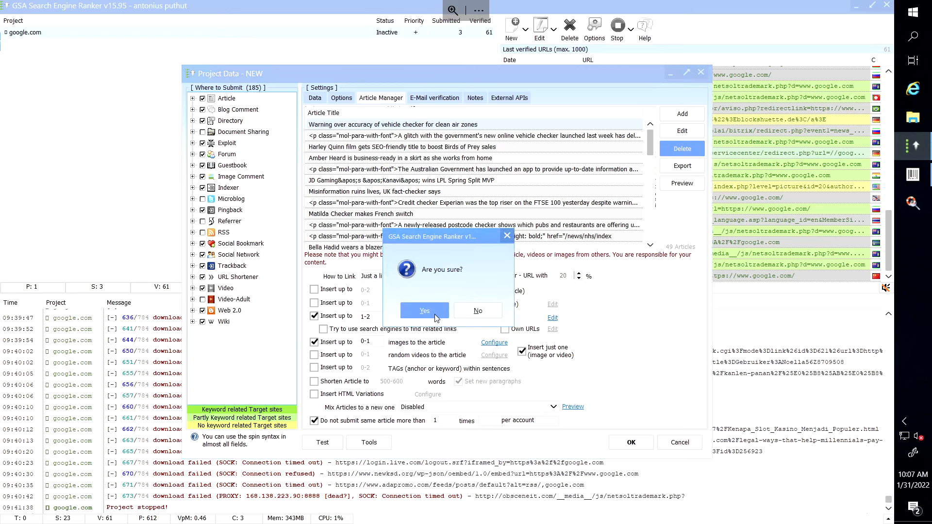
{"action": "left_click", "coordinate": [435, 313]}
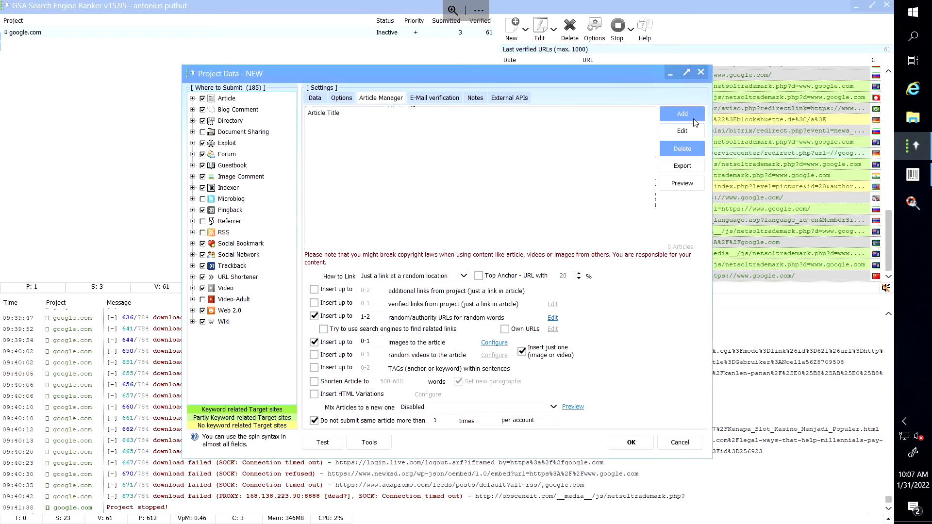
Search online for articles with the pasted on-page SEO keywords using the 12 checked scrapers.
{"action": "left_click", "coordinate": [689, 116]}
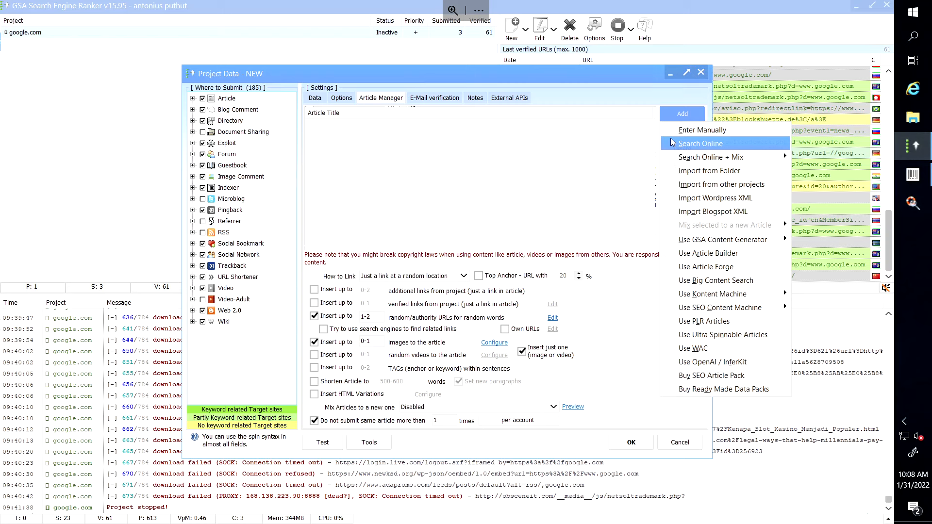
{"action": "left_click", "coordinate": [708, 144]}
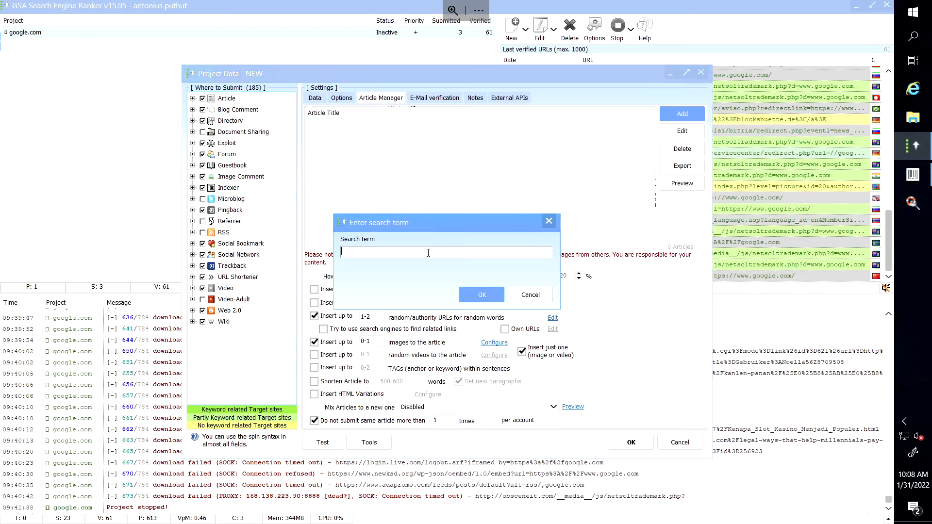
{"action": "key", "text": "ctrl+v"}
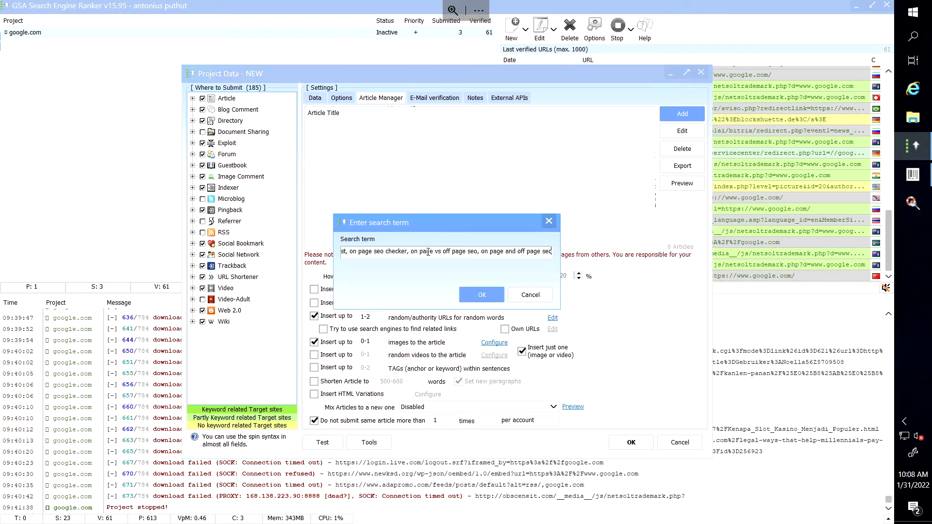
{"action": "left_click", "coordinate": [483, 295]}
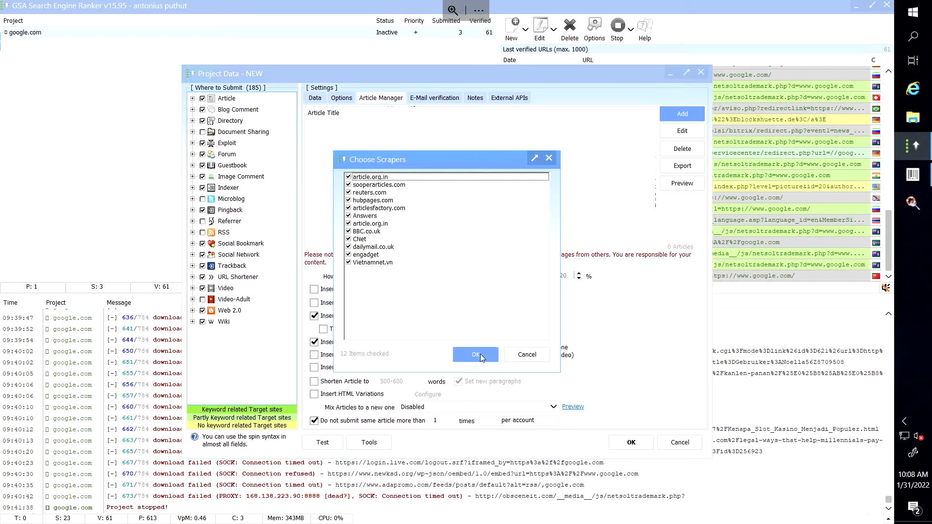
{"action": "left_click", "coordinate": [475, 354]}
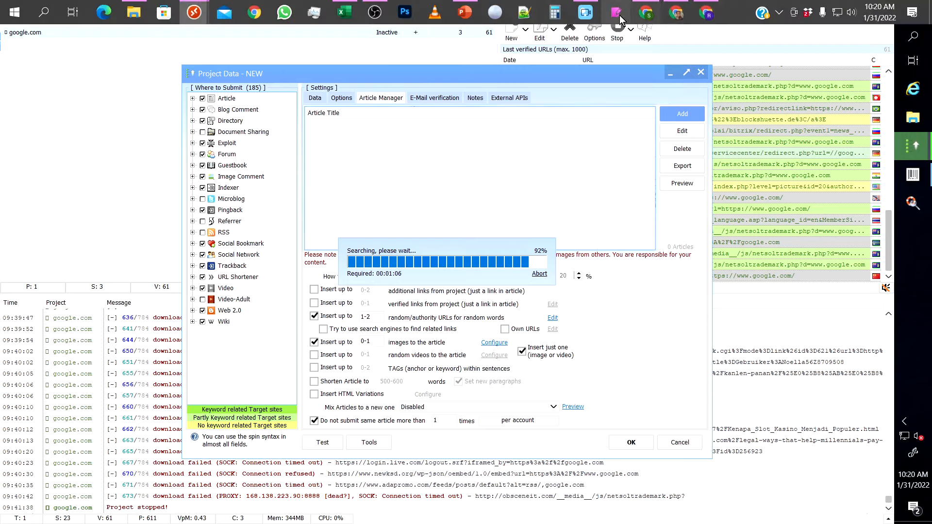
Switch to Movavi Video Suite while the article search runs to 92%.
{"action": "left_click", "coordinate": [588, 12]}
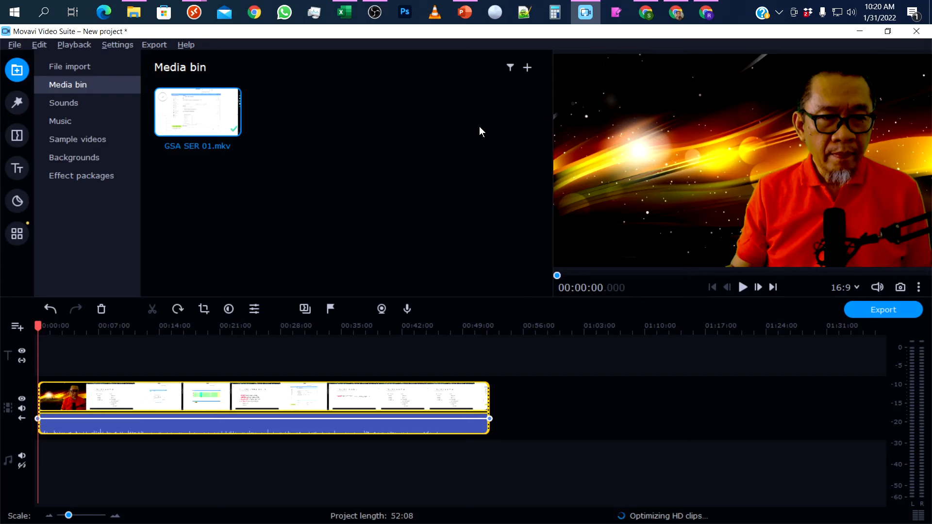
Return to the WIN-SERVER08GB remote session where the spin syntax prompt awaits.
{"action": "mouse_move", "coordinate": [194, 12]}
{"action": "left_click", "coordinate": [264, 58]}
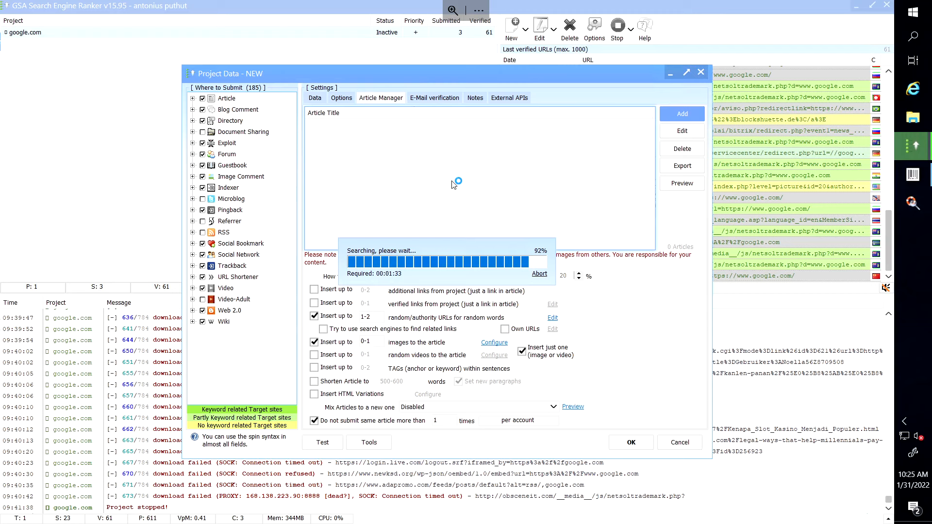
{"action": "left_click", "coordinate": [587, 12]}
{"action": "mouse_move", "coordinate": [194, 12]}
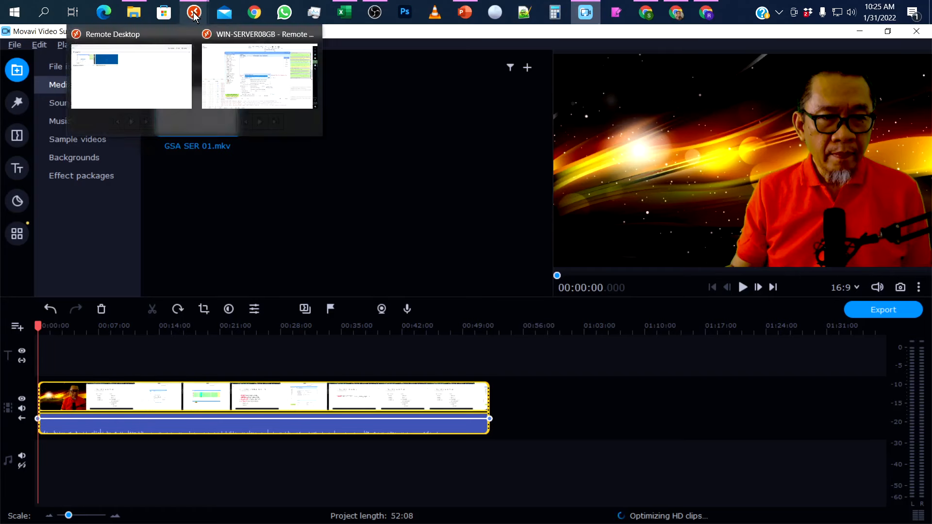
{"action": "left_click", "coordinate": [245, 56]}
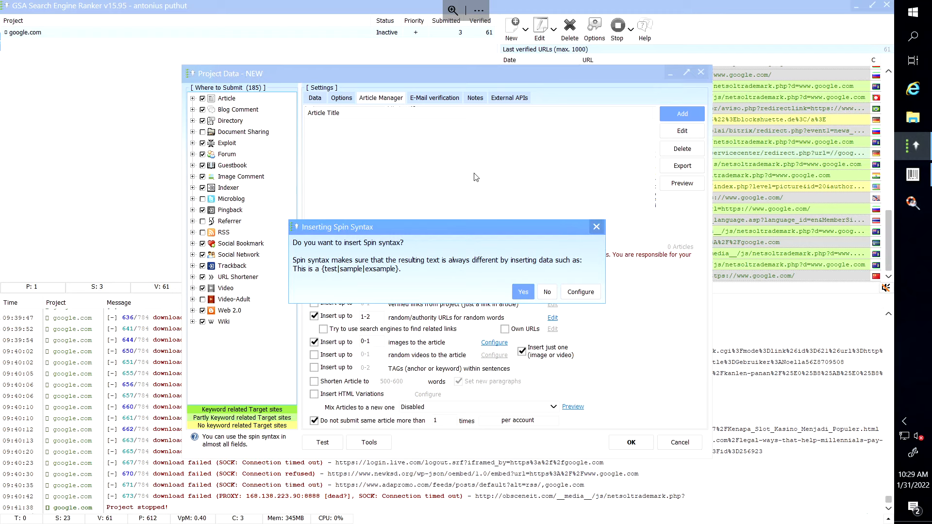
Add the 49 found articles with spin syntax, then go to the project's Data settings.
{"action": "left_click", "coordinate": [526, 295]}
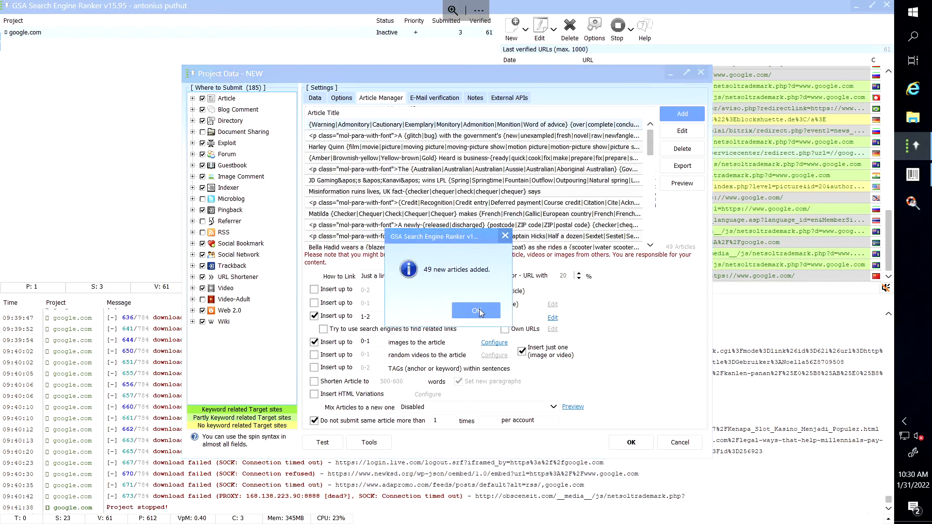
{"action": "left_click", "coordinate": [481, 312]}
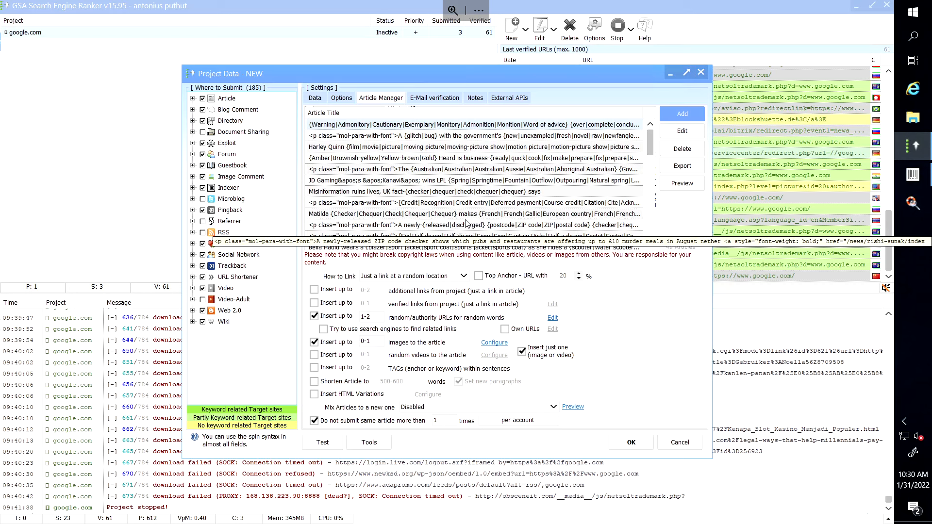
{"action": "left_click", "coordinate": [313, 99]}
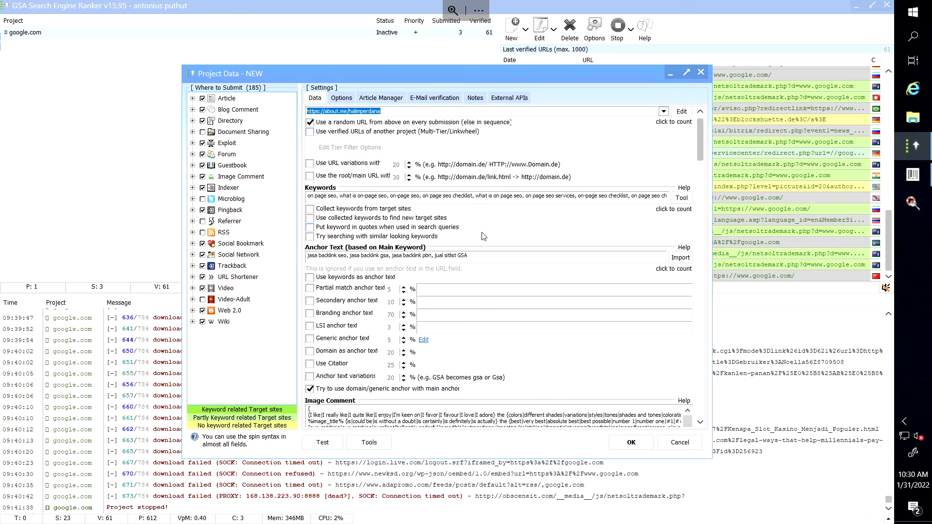
{"action": "mouse_move", "coordinate": [395, 4]}
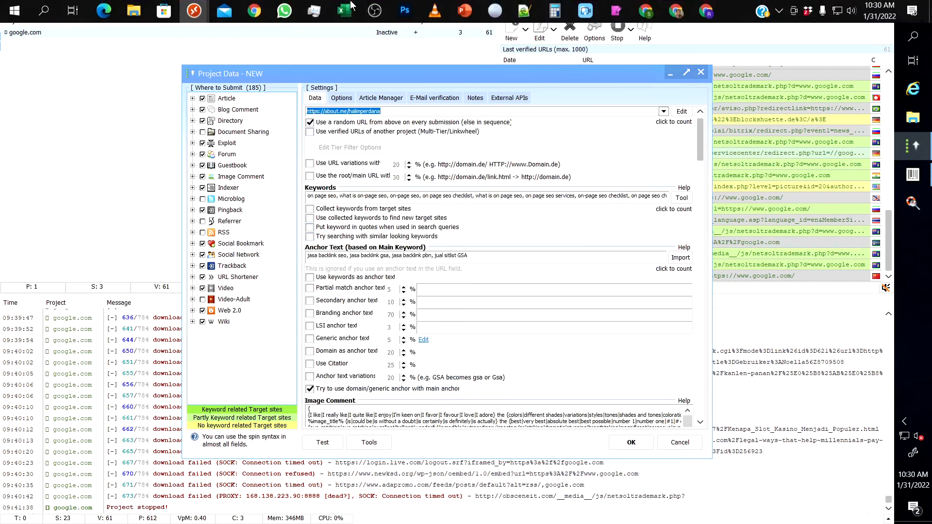
{"action": "left_click", "coordinate": [459, 19]}
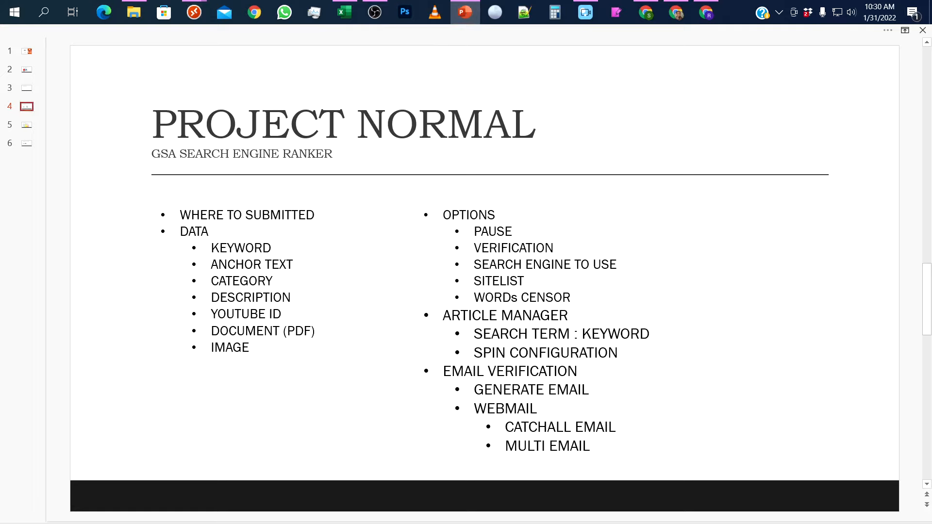
{"action": "left_click_drag", "start_coordinate": [211, 298], "coordinate": [293, 298]}
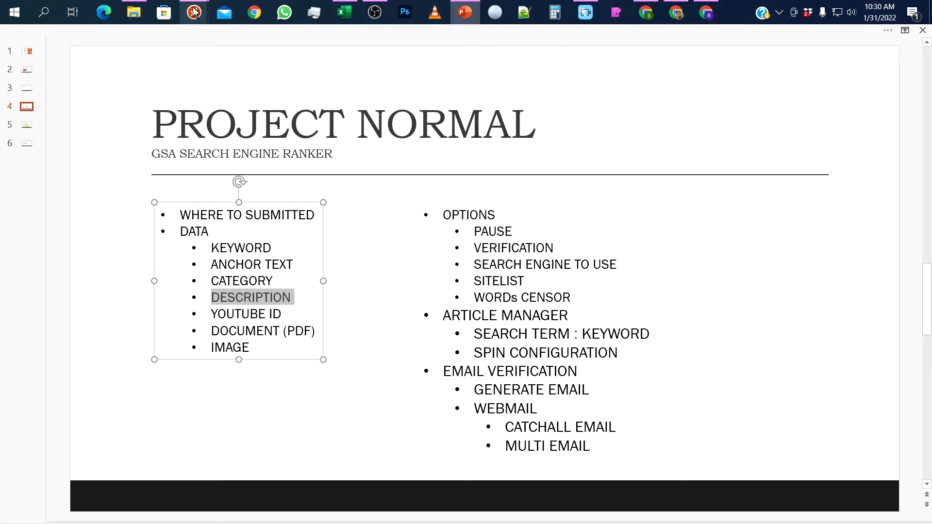
{"action": "mouse_move", "coordinate": [194, 13]}
{"action": "left_click", "coordinate": [240, 60]}
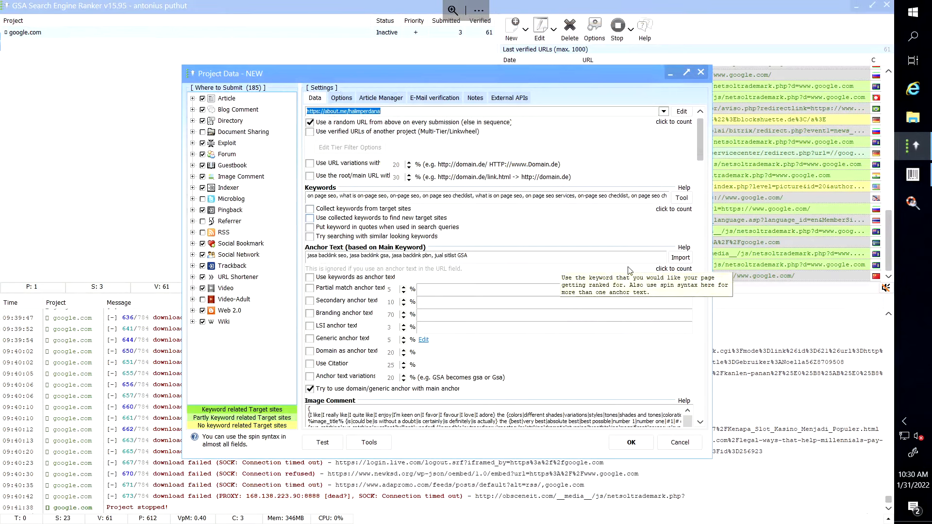
{"action": "left_click_drag", "start_coordinate": [700, 147], "coordinate": [704, 193]}
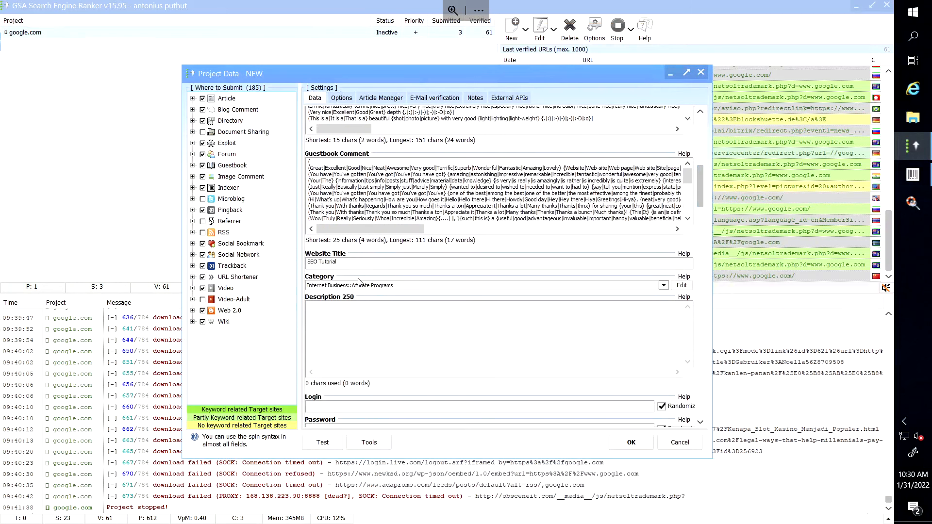
Insert the %random_article% macro into the Description 250 field.
{"action": "left_click", "coordinate": [335, 308]}
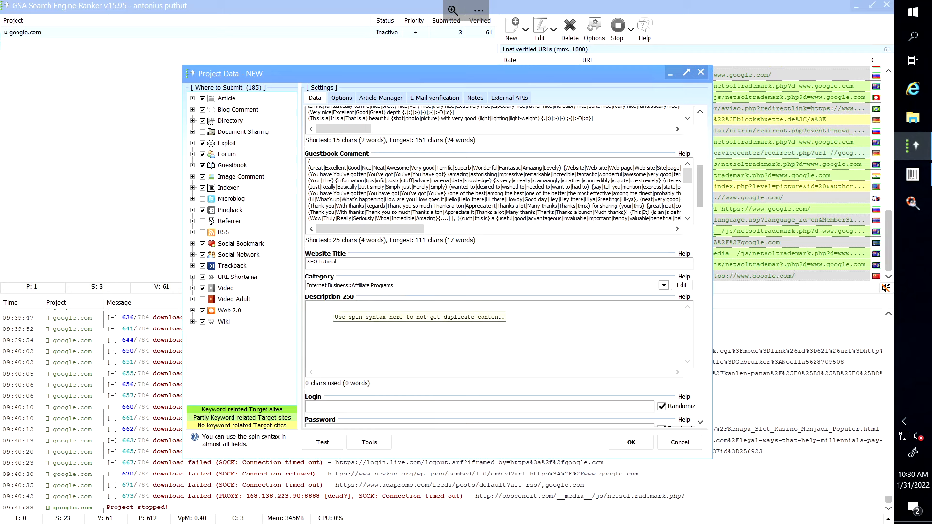
{"action": "right_click", "coordinate": [334, 309]}
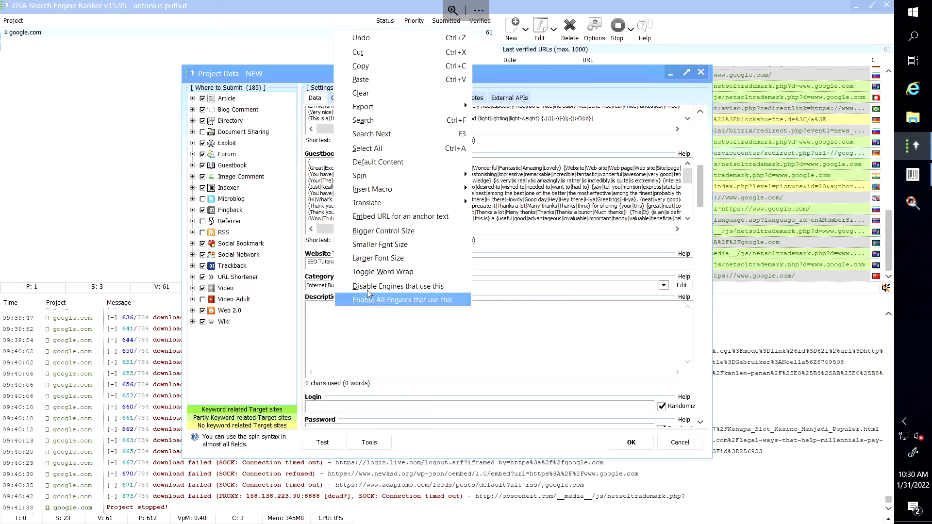
{"action": "mouse_move", "coordinate": [406, 193]}
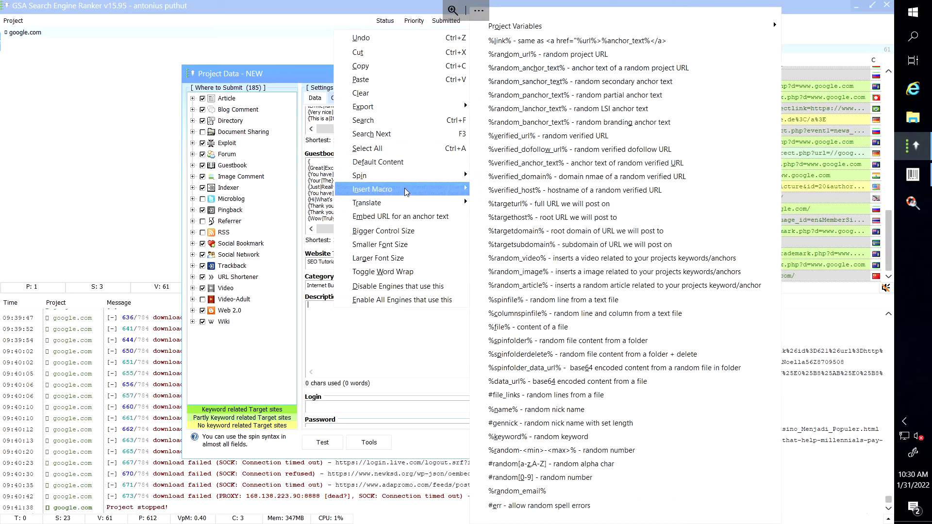
{"action": "left_click", "coordinate": [535, 291]}
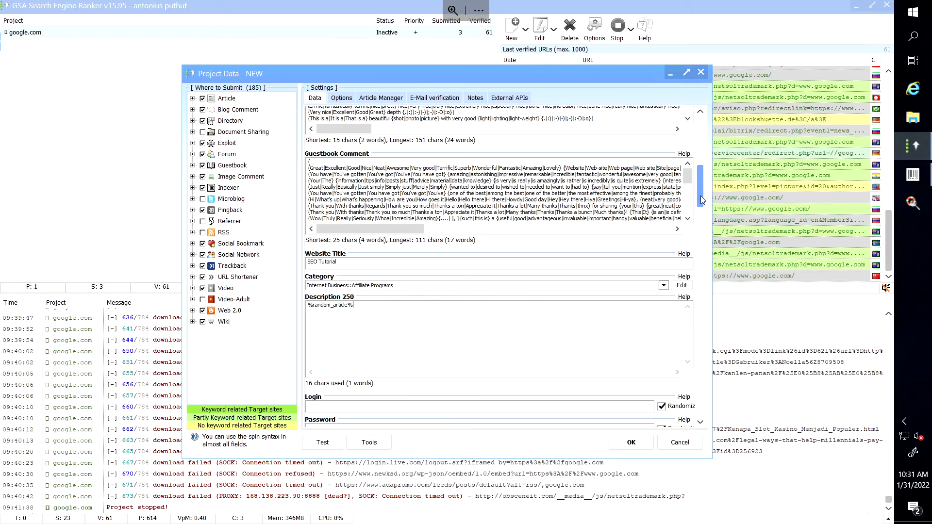
{"action": "left_click_drag", "start_coordinate": [700, 196], "coordinate": [711, 235]}
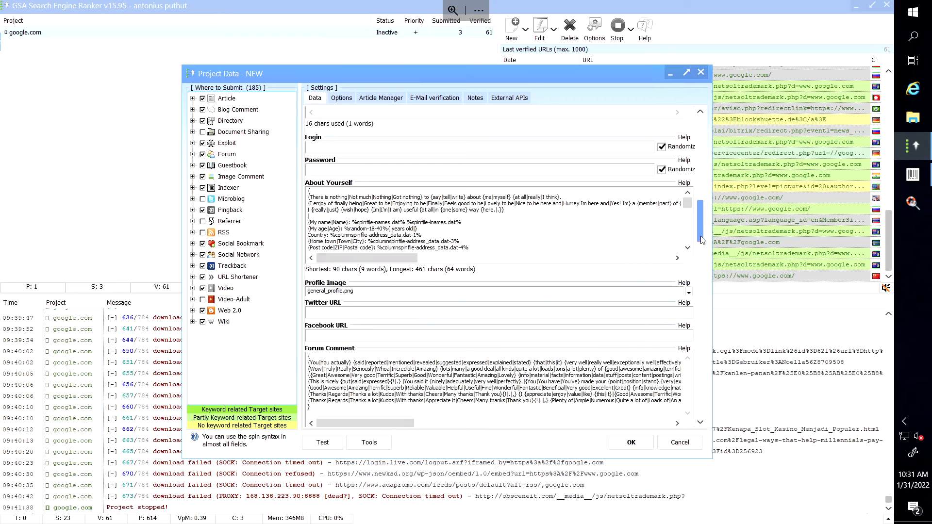
{"action": "scroll", "coordinate": [702, 240], "scroll_direction": "down", "scroll_amount": 1}
{"action": "scroll", "coordinate": [701, 245], "scroll_direction": "down", "scroll_amount": 3}
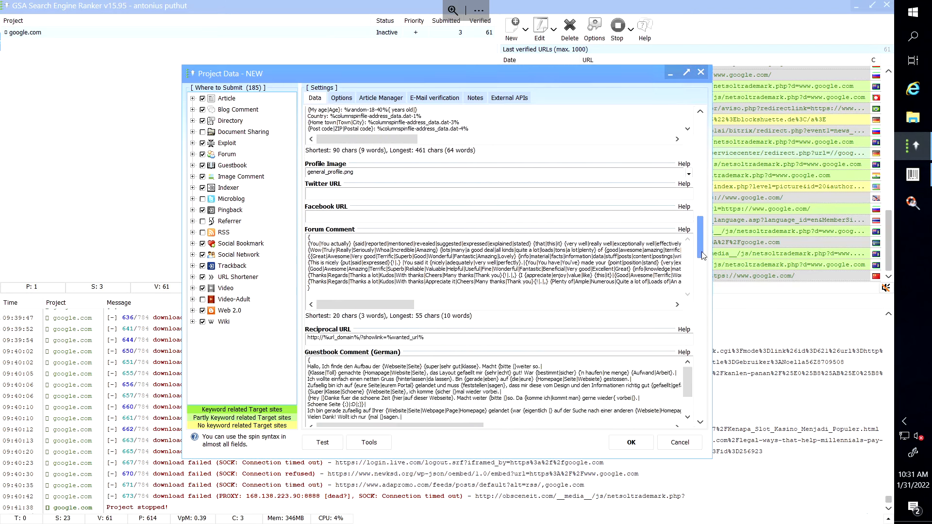
{"action": "left_click_drag", "start_coordinate": [702, 252], "coordinate": [705, 324]}
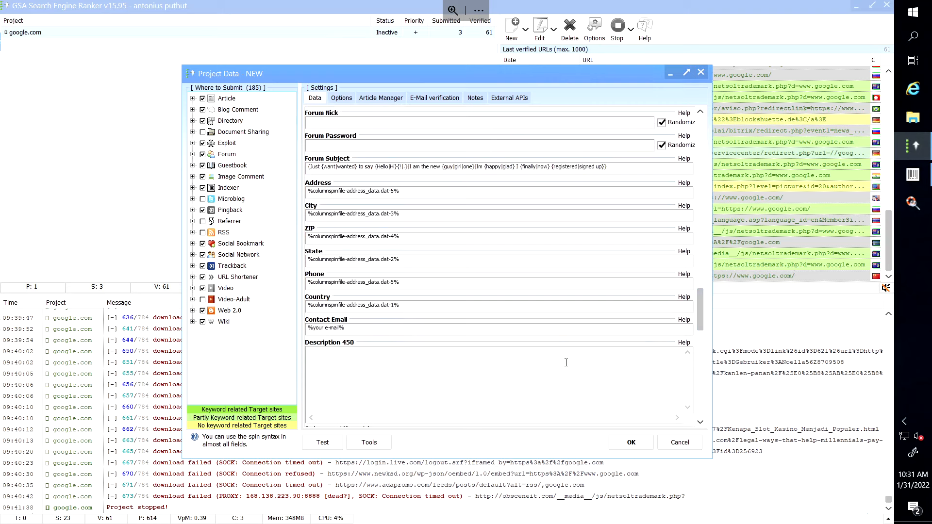
Put the %random_article% macro in Description 450 and scroll further down the settings.
{"action": "right_click", "coordinate": [564, 365]}
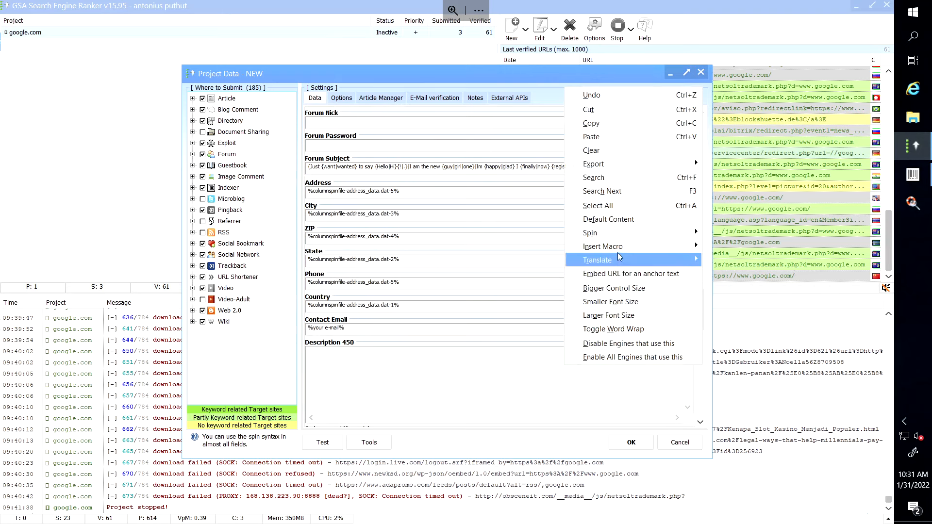
{"action": "mouse_move", "coordinate": [621, 246]}
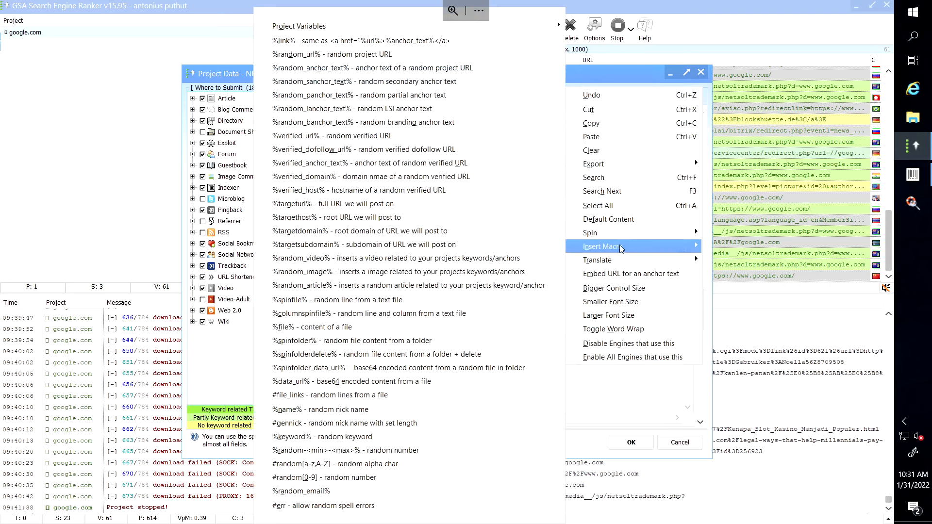
{"action": "left_click", "coordinate": [401, 286]}
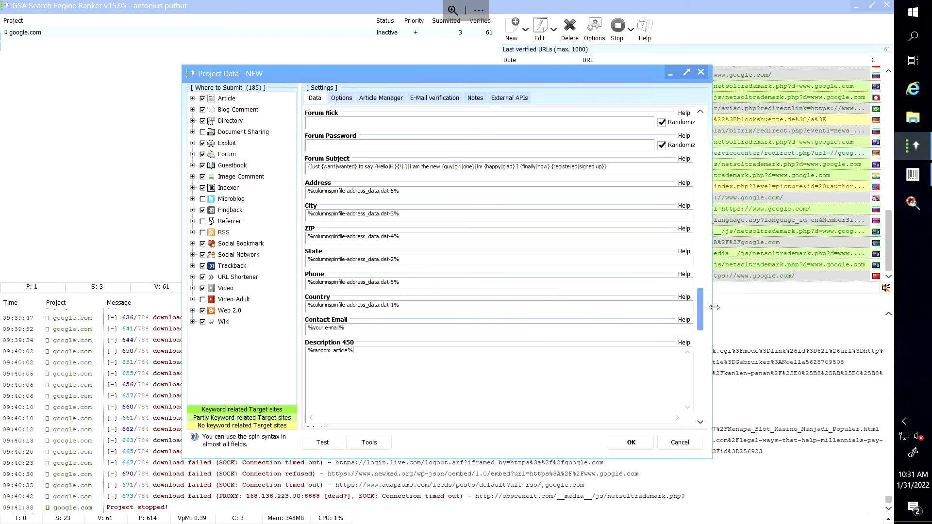
{"action": "left_click_drag", "start_coordinate": [700, 308], "coordinate": [706, 342]}
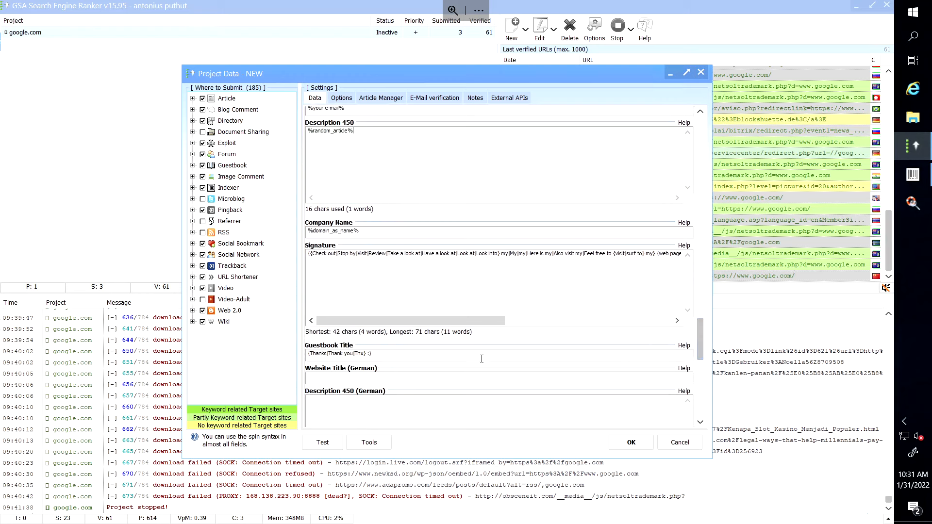
Enter '#trans_de SEO Tutorial #notrans' as the Website Title (German).
{"action": "left_click", "coordinate": [461, 379]}
{"action": "type", "text": "#trans_de"}
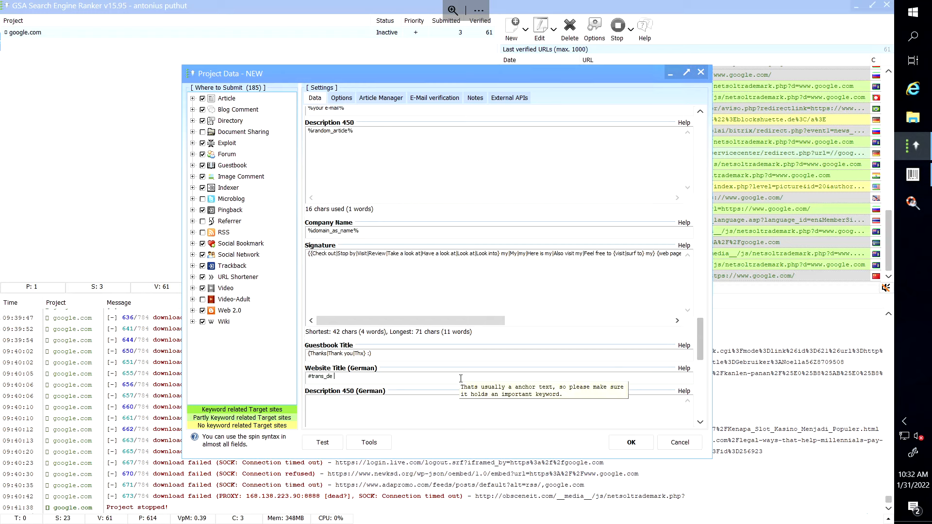
{"action": "type", "text": "SE"}
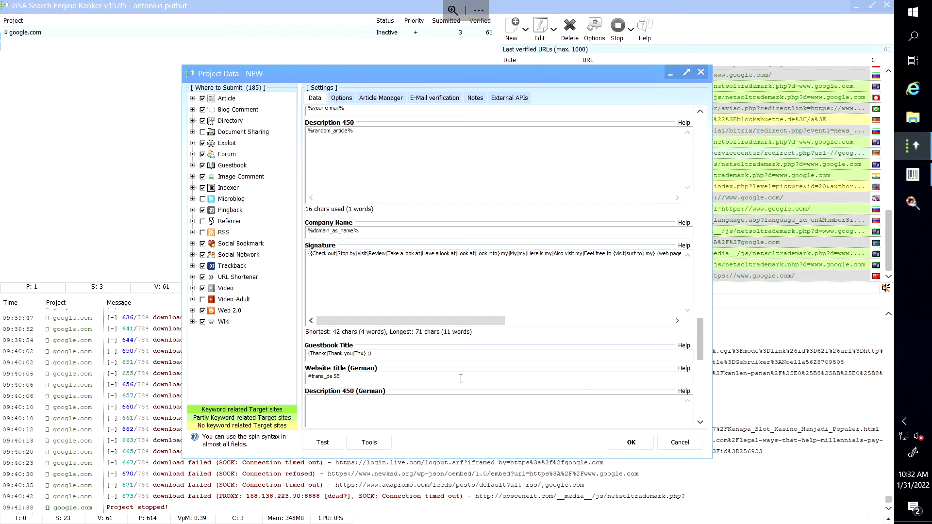
{"action": "type", "text": "O Tutorial #notr"}
{"action": "key", "text": "BackSpace"}
{"action": "key", "text": "BackSpace"}
{"action": "type", "text": "trans"}
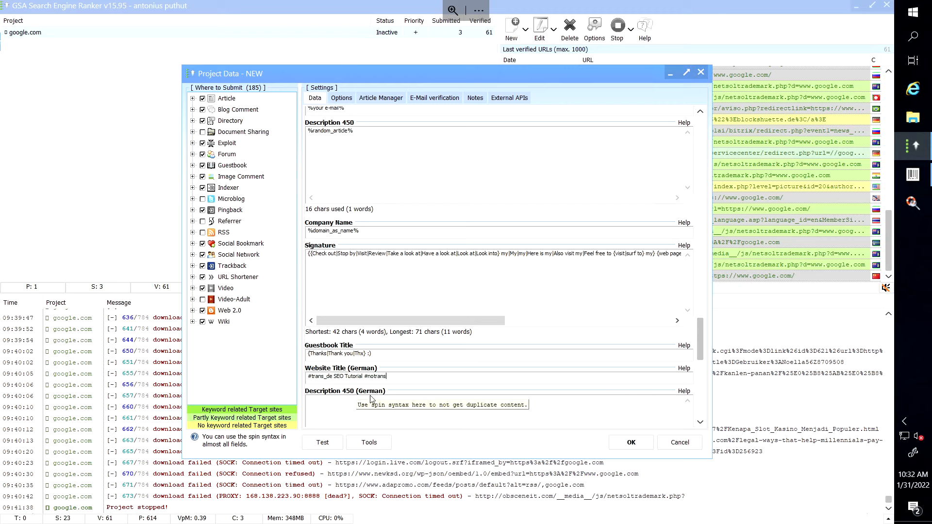
Insert the %random_article% macro into the Description 450 (German) field.
{"action": "left_click", "coordinate": [352, 402]}
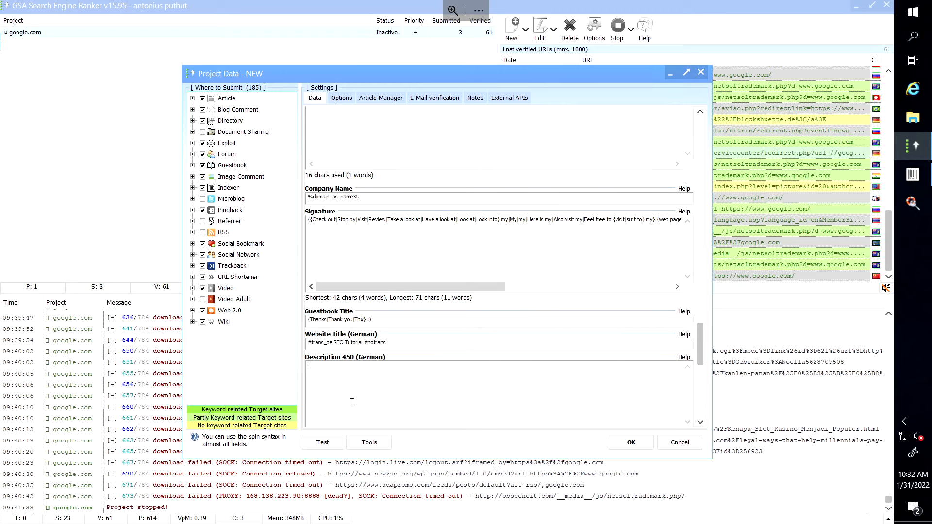
{"action": "right_click", "coordinate": [342, 374]}
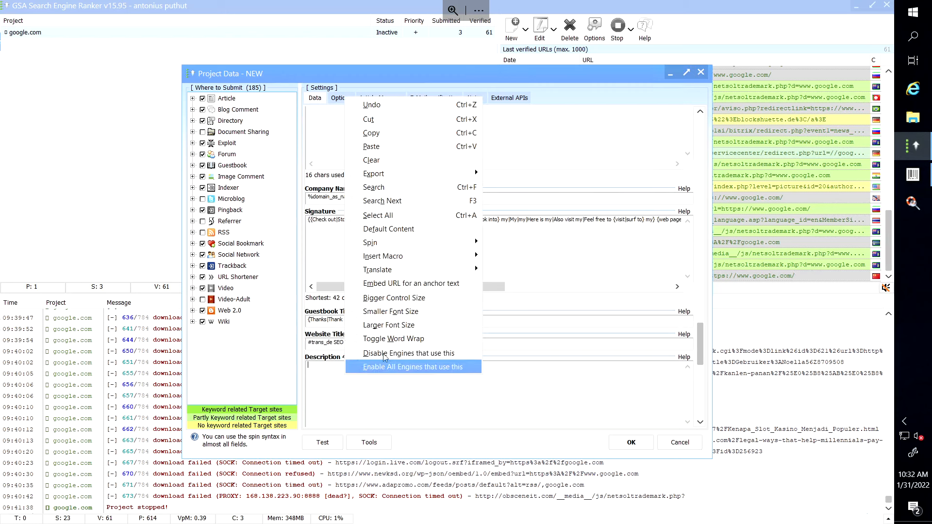
{"action": "mouse_move", "coordinate": [410, 254]}
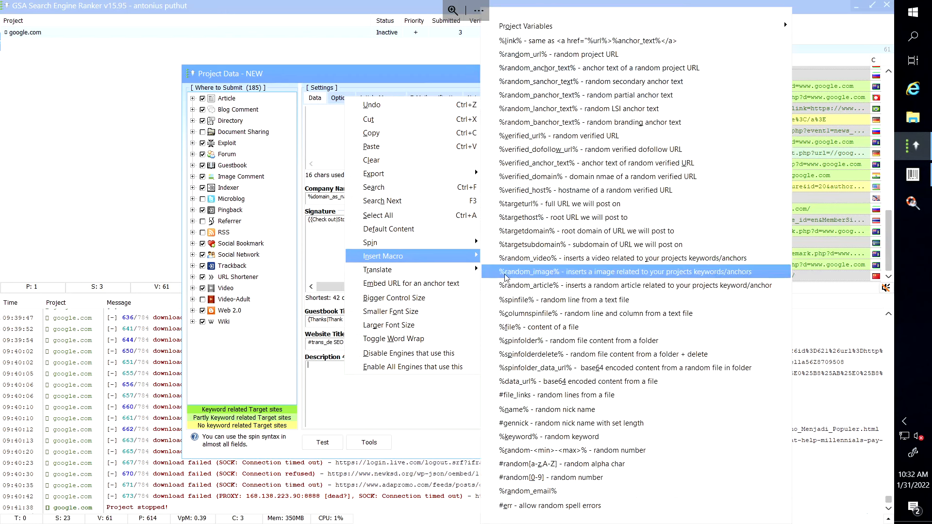
{"action": "left_click", "coordinate": [523, 286]}
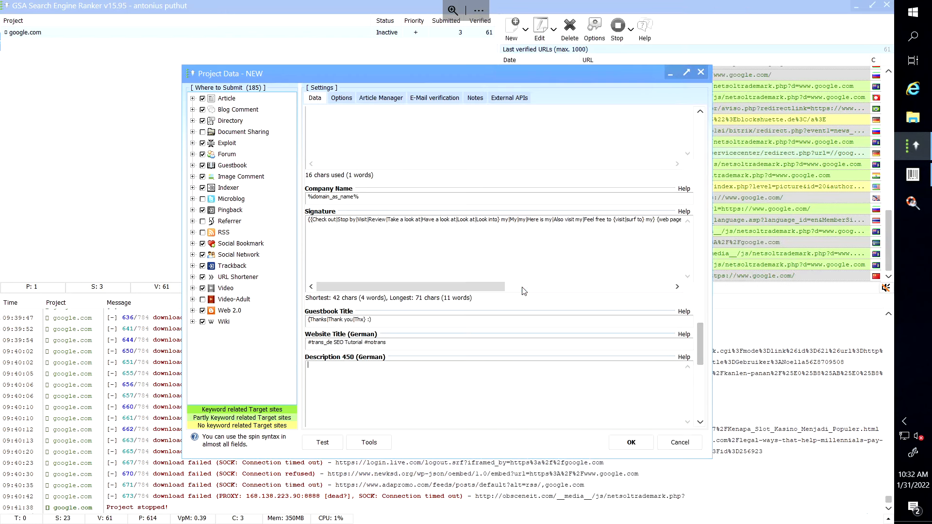
Wrap the macro with #trans_de before it and #notrans after it.
{"action": "left_click", "coordinate": [309, 365]}
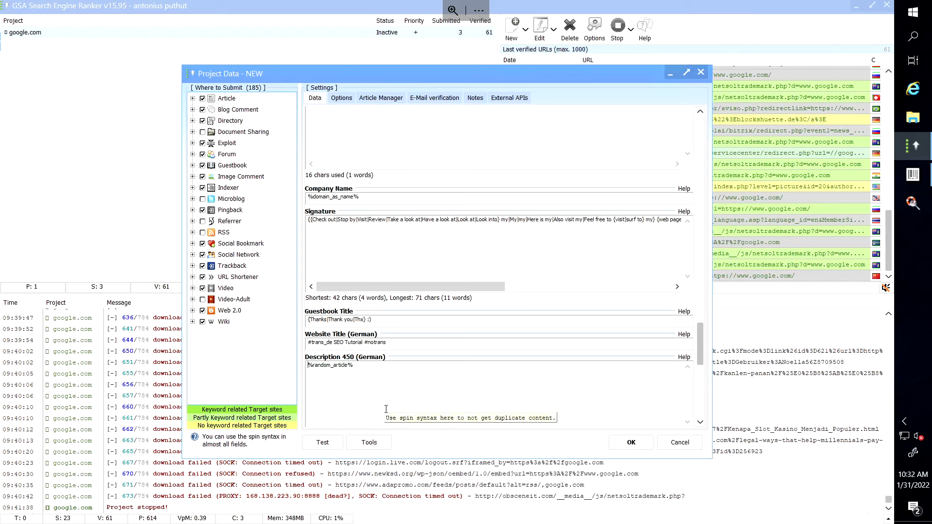
{"action": "type", "text": "#tran"}
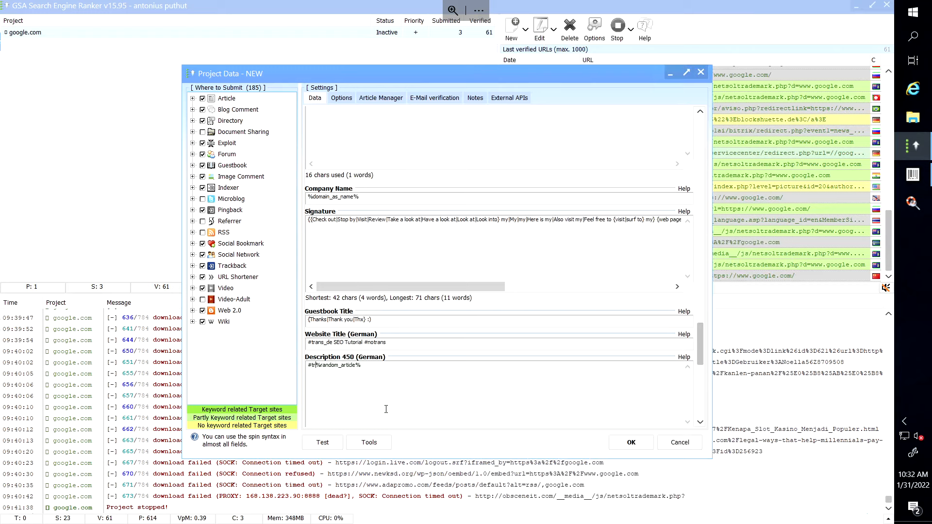
{"action": "type", "text": "s_de"}
{"action": "left_click", "coordinate": [408, 366]}
{"action": "type", "text": "#notrans"}
{"action": "left_click_drag", "start_coordinate": [699, 357], "coordinate": [702, 372]}
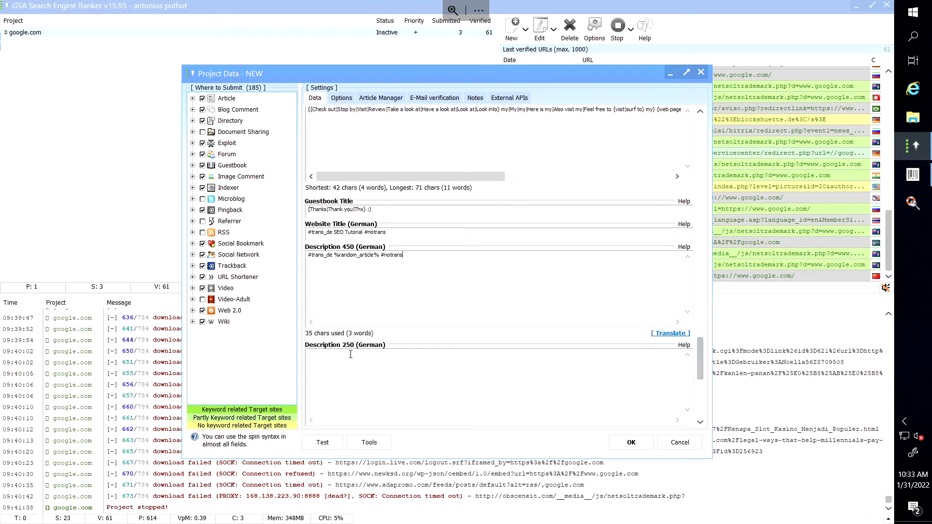
{"action": "left_click_drag", "start_coordinate": [407, 256], "coordinate": [307, 256]}
{"action": "key", "text": "ctrl+c"}
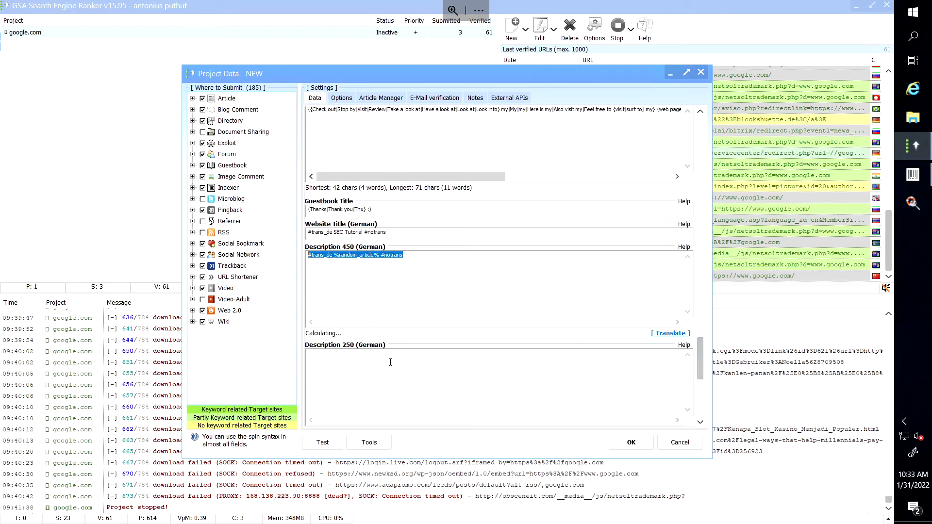
{"action": "left_click", "coordinate": [391, 360]}
{"action": "key", "text": "ctrl+v"}
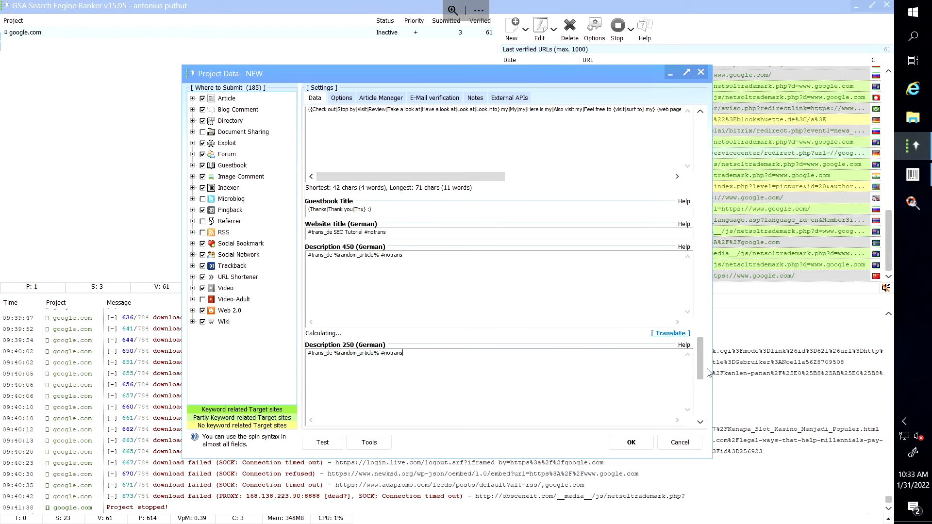
{"action": "left_click_drag", "start_coordinate": [701, 372], "coordinate": [689, 392]}
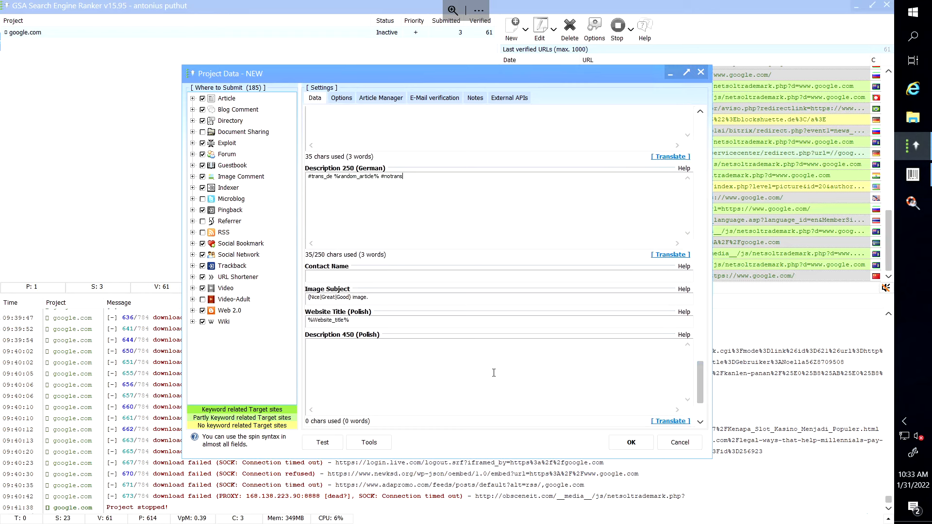
{"action": "left_click", "coordinate": [452, 347]}
{"action": "key", "text": "ctrl+v"}
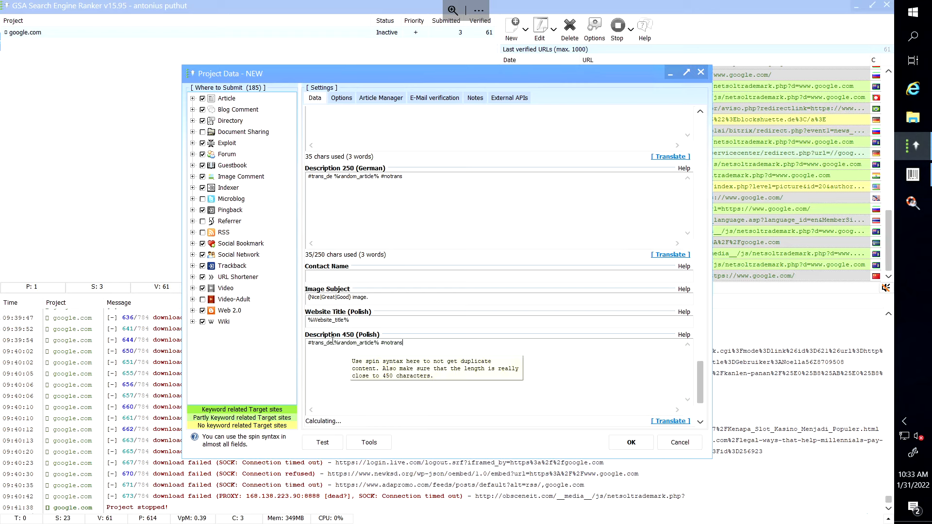
{"action": "left_click", "coordinate": [333, 343]}
{"action": "key", "text": "BackSpace"}
{"action": "key", "text": "BackSpace"}
{"action": "type", "text": "pl"}
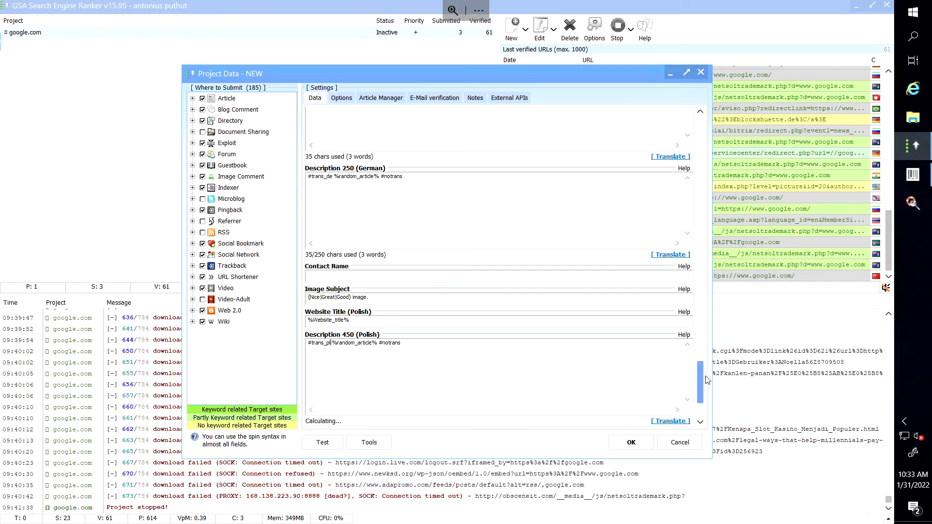
{"action": "left_click_drag", "start_coordinate": [702, 376], "coordinate": [703, 397]}
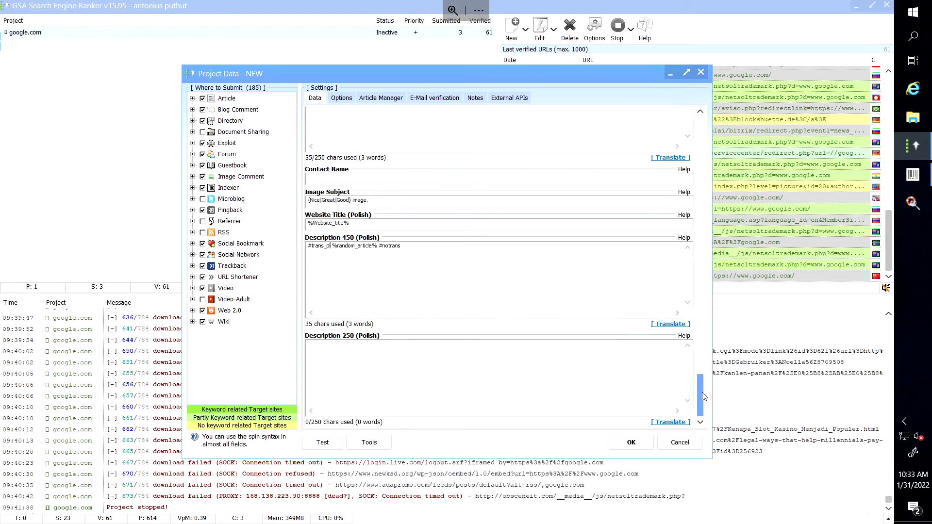
{"action": "left_click", "coordinate": [531, 358]}
{"action": "key", "text": "ctrl+v"}
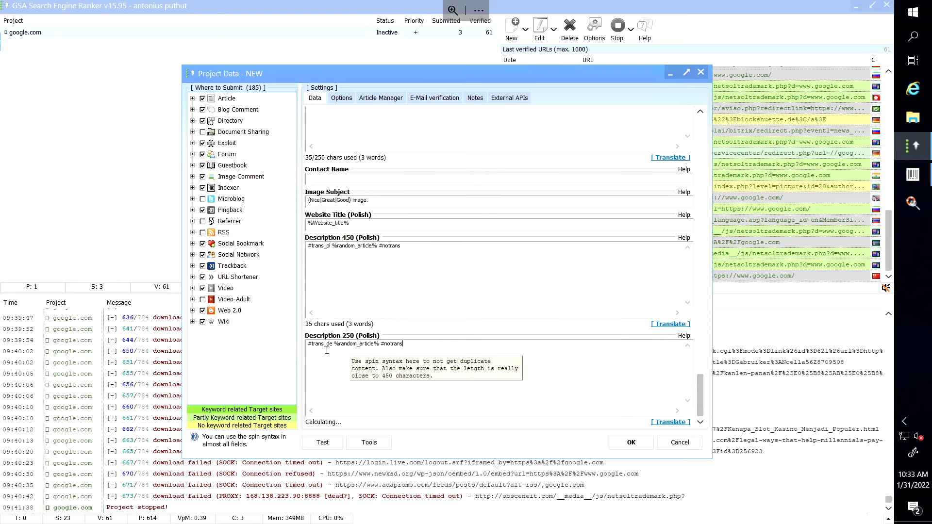
{"action": "left_click", "coordinate": [333, 344]}
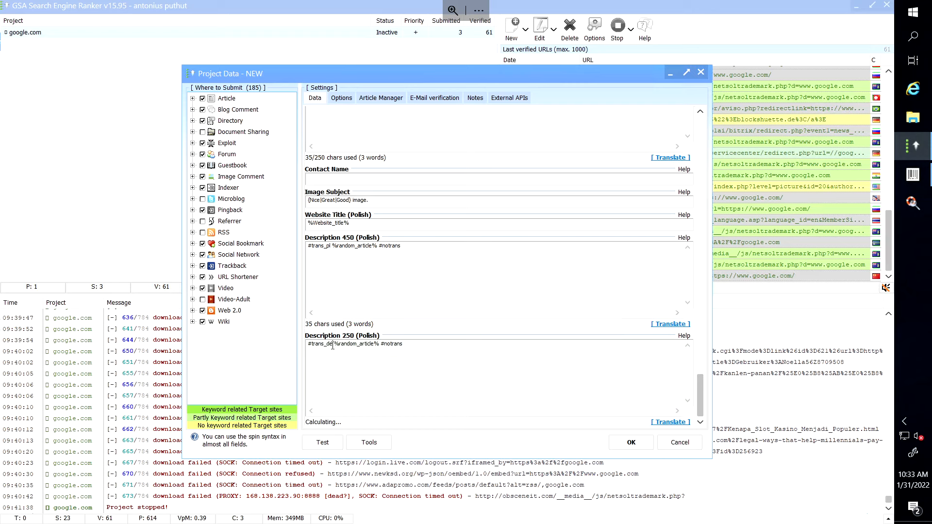
{"action": "key", "text": "BackSpace"}
{"action": "key", "text": "BackSpace"}
{"action": "type", "text": "pl"}
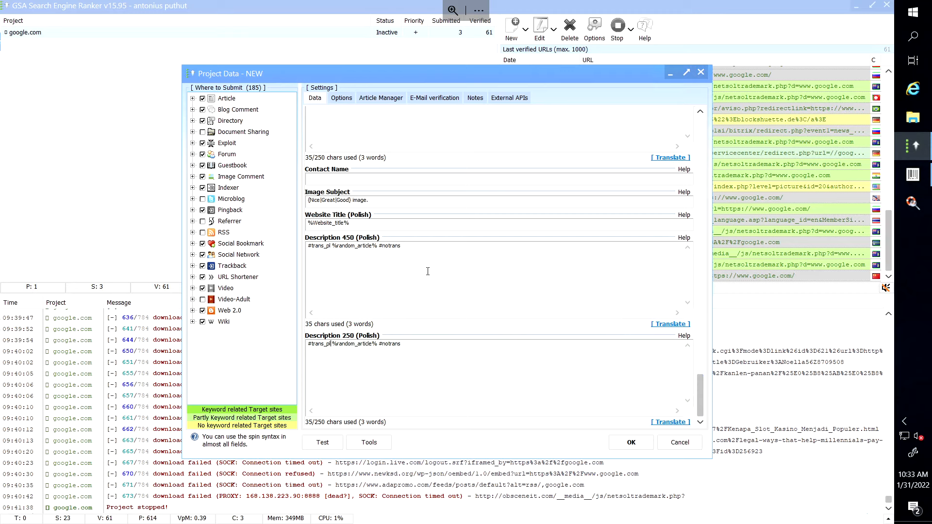
{"action": "mouse_move", "coordinate": [332, 6]}
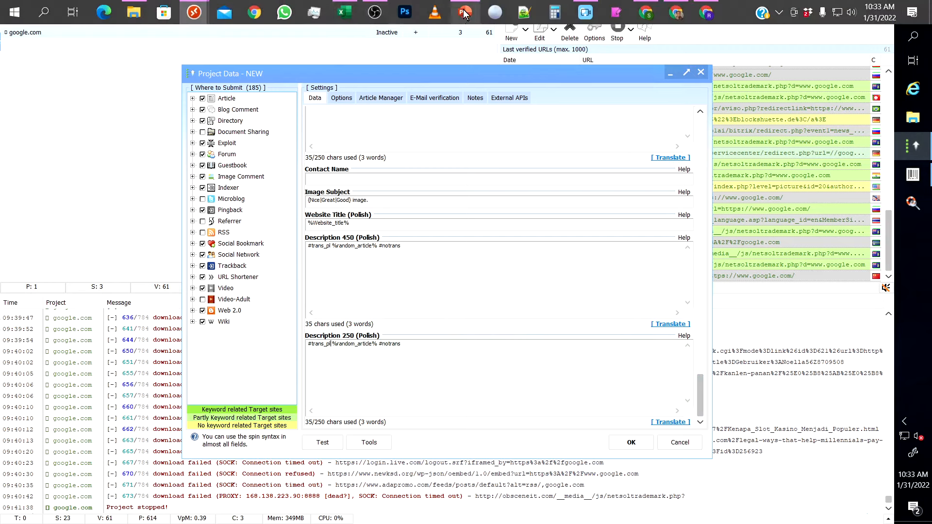
{"action": "left_click", "coordinate": [463, 13]}
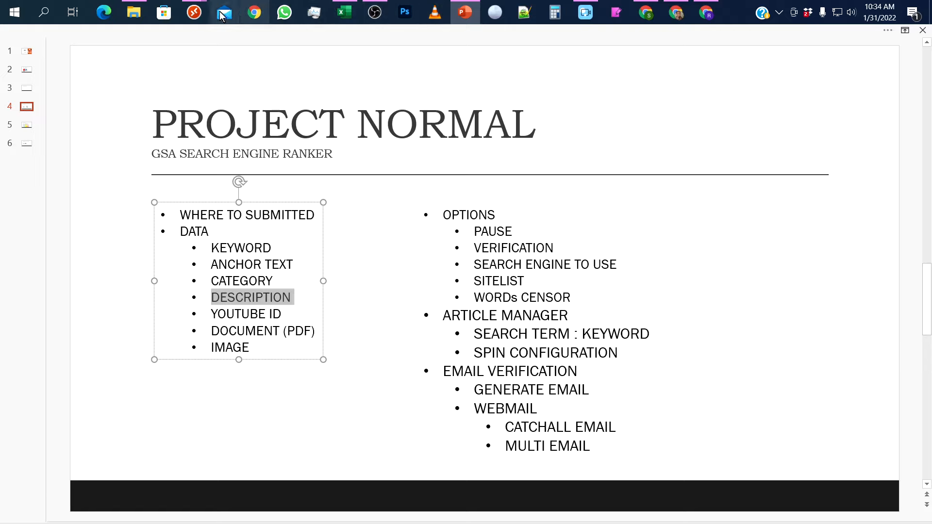
{"action": "mouse_move", "coordinate": [194, 12]}
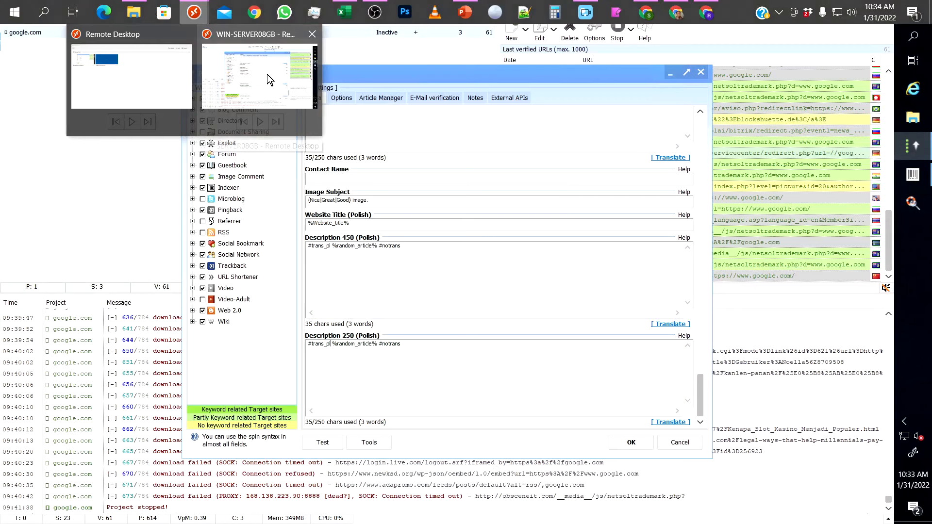
{"action": "left_click", "coordinate": [267, 75]}
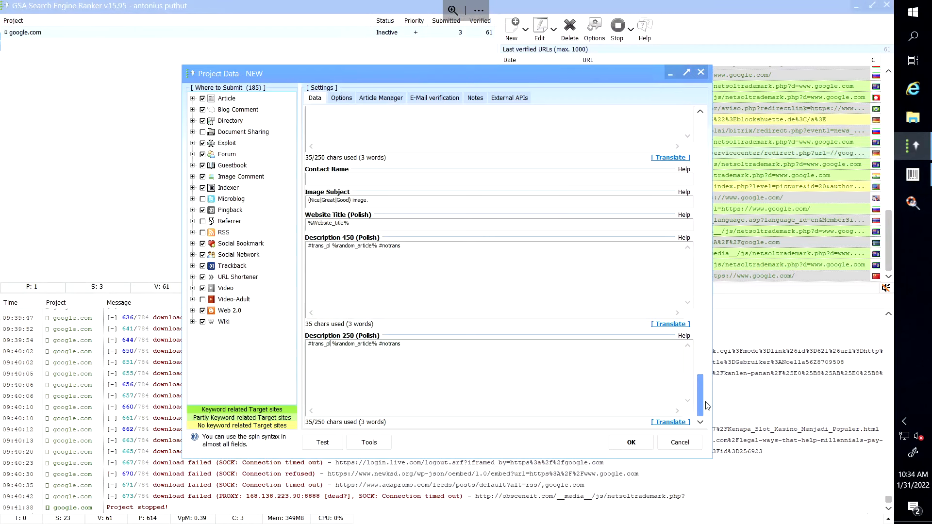
Scroll down the Data tab and bring up the project's E-Mail verification settings.
{"action": "left_click_drag", "start_coordinate": [701, 399], "coordinate": [700, 170]}
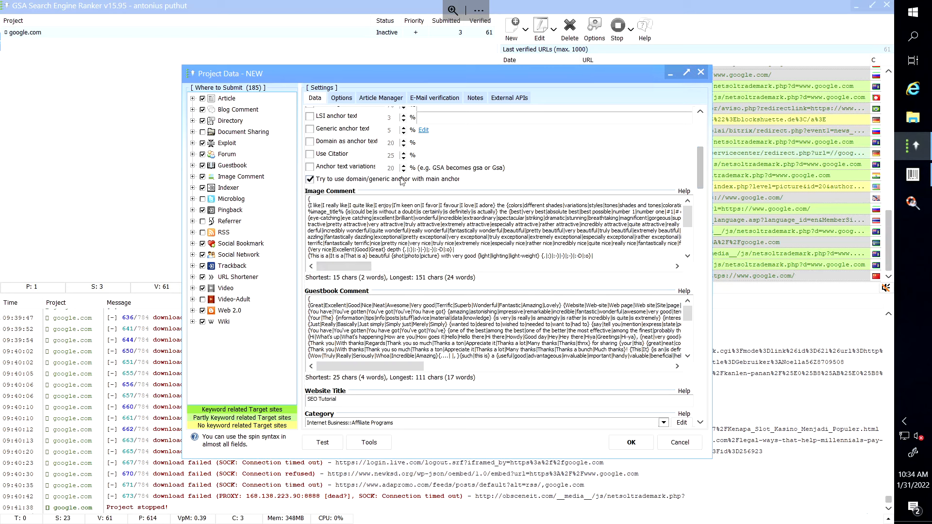
{"action": "left_click", "coordinate": [445, 99]}
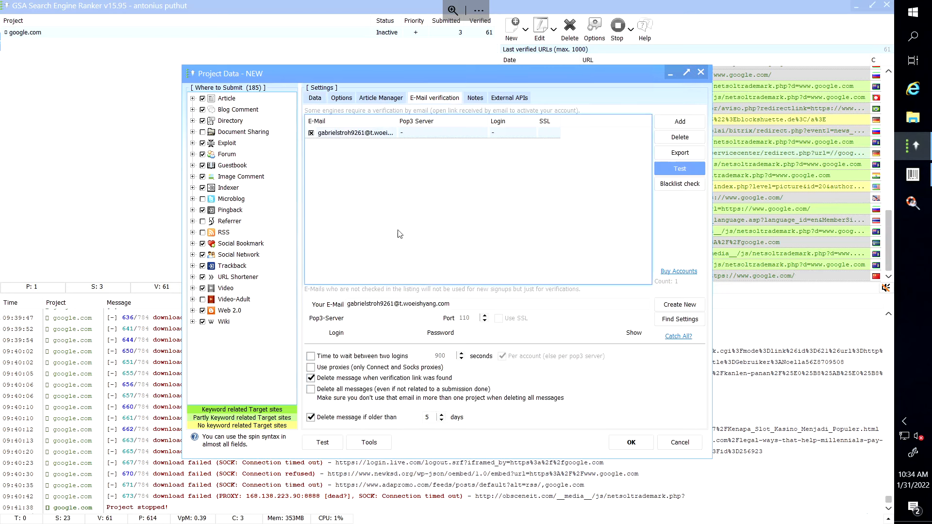
Delete all e-mail accounts from the verification list, then bring PowerPoint's slide to front.
{"action": "left_click", "coordinate": [349, 133]}
{"action": "left_click", "coordinate": [671, 139]}
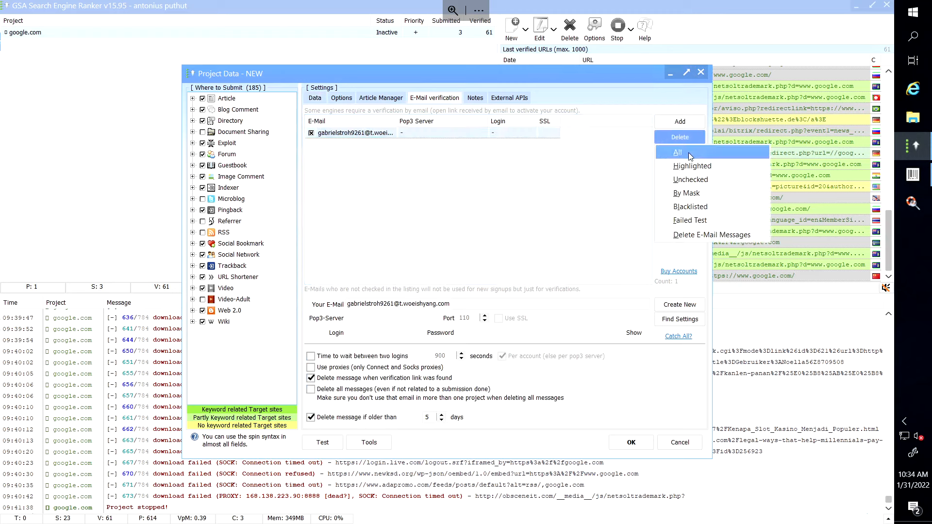
{"action": "left_click", "coordinate": [688, 153]}
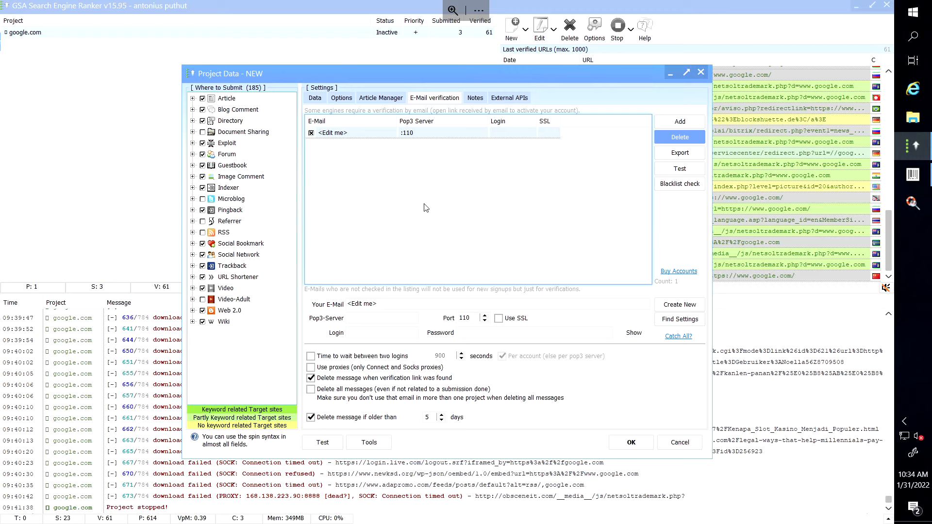
{"action": "mouse_move", "coordinate": [367, 10]}
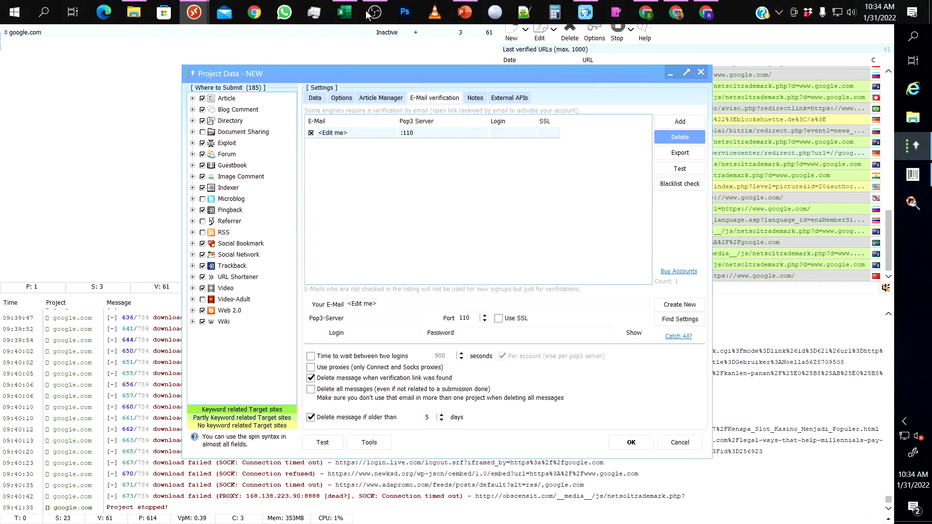
{"action": "left_click", "coordinate": [465, 11]}
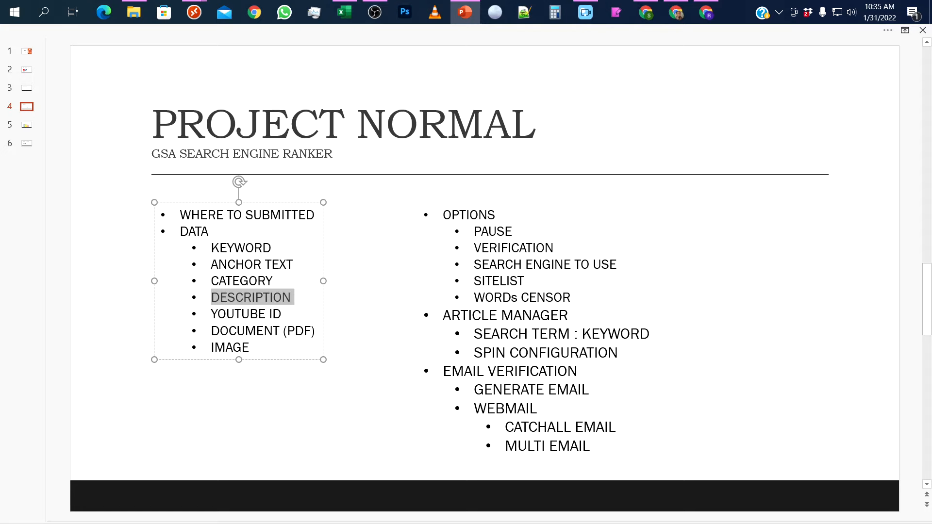
{"action": "left_click", "coordinate": [194, 20]}
Back in the GSA session, create 100 e-mail accounts with the -RANDOM- domain.
{"action": "left_click", "coordinate": [238, 63]}
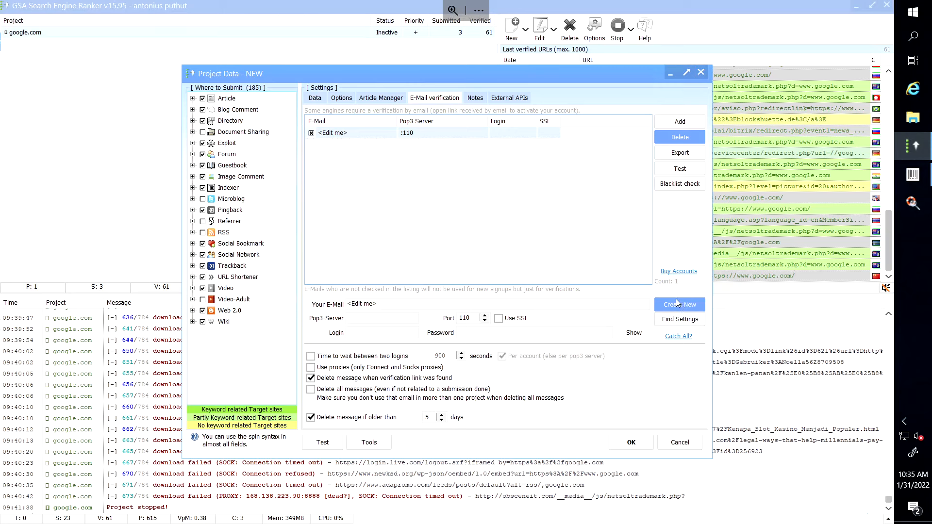
{"action": "left_click", "coordinate": [677, 304]}
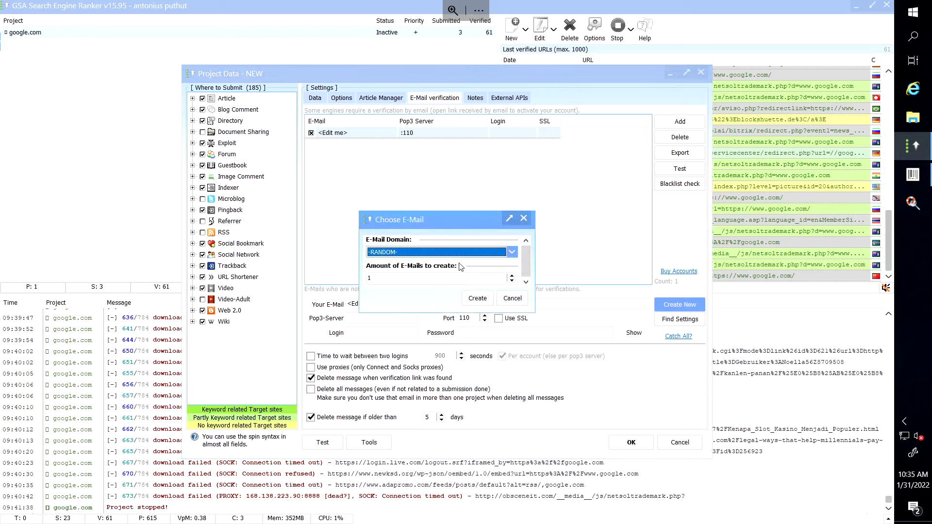
{"action": "left_click", "coordinate": [410, 280]}
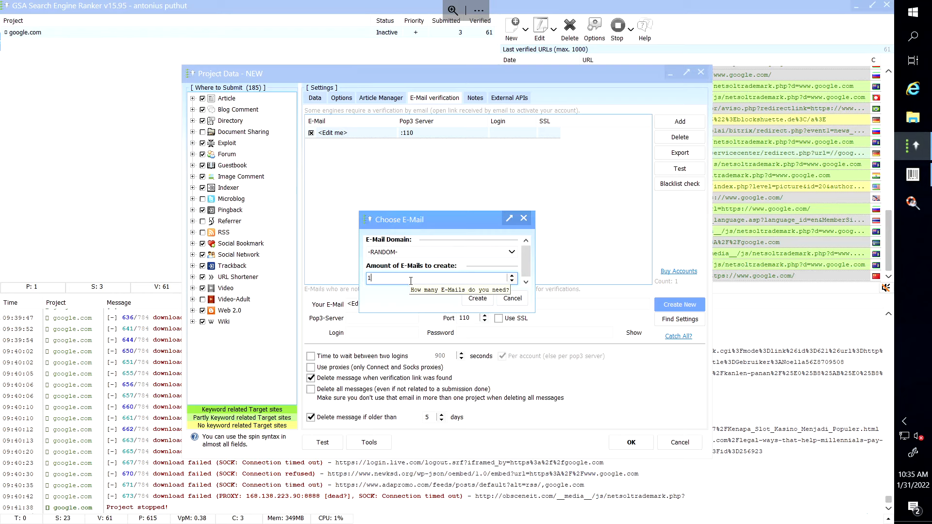
{"action": "type", "text": "00"}
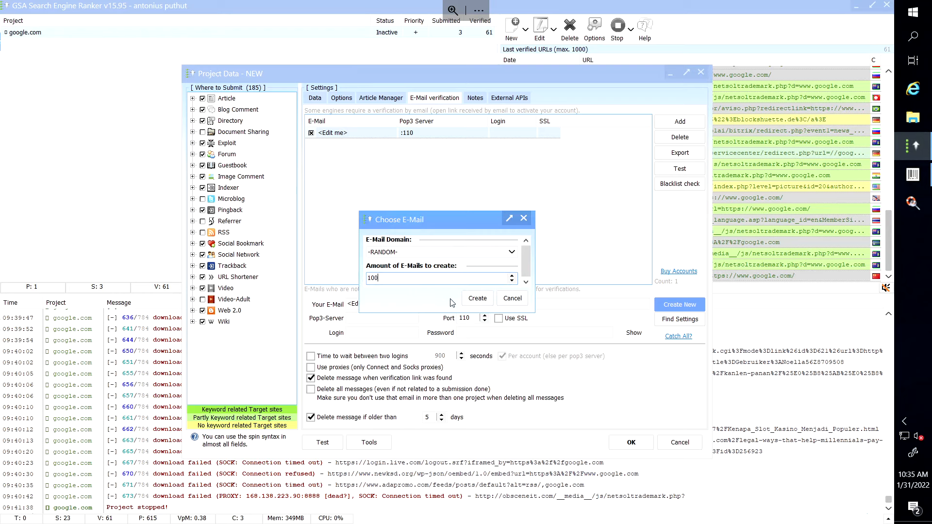
{"action": "left_click", "coordinate": [476, 300]}
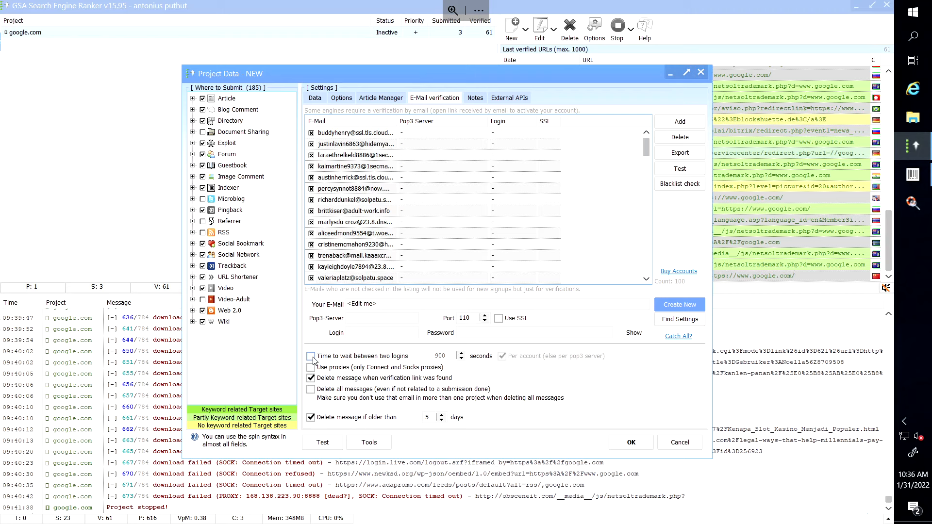
Enable 'Time to wait between two logins' and change it from 900 to 300 seconds.
{"action": "left_click", "coordinate": [311, 357]}
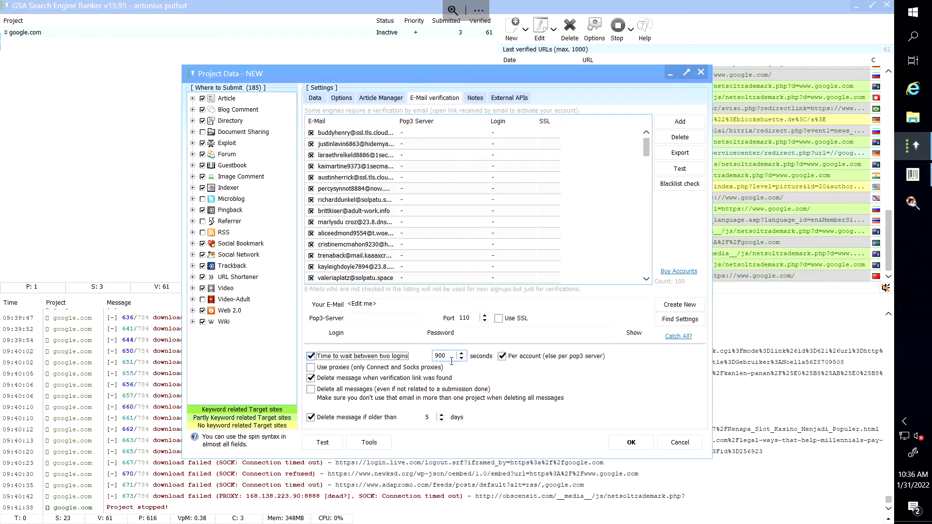
{"action": "left_click_drag", "start_coordinate": [450, 356], "coordinate": [434, 356]}
{"action": "type", "text": "300"}
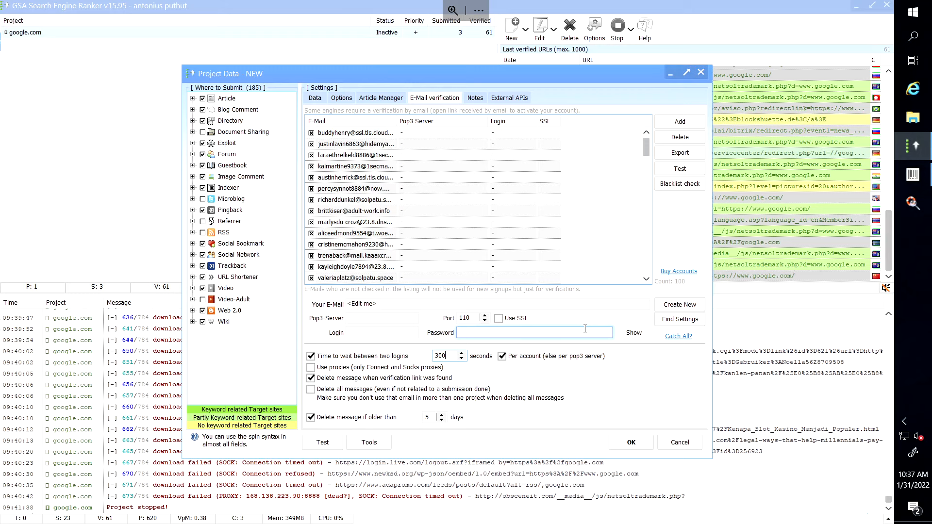
After the Contact_Name error, fill in the contact's name and save the project.
{"action": "left_click", "coordinate": [642, 446]}
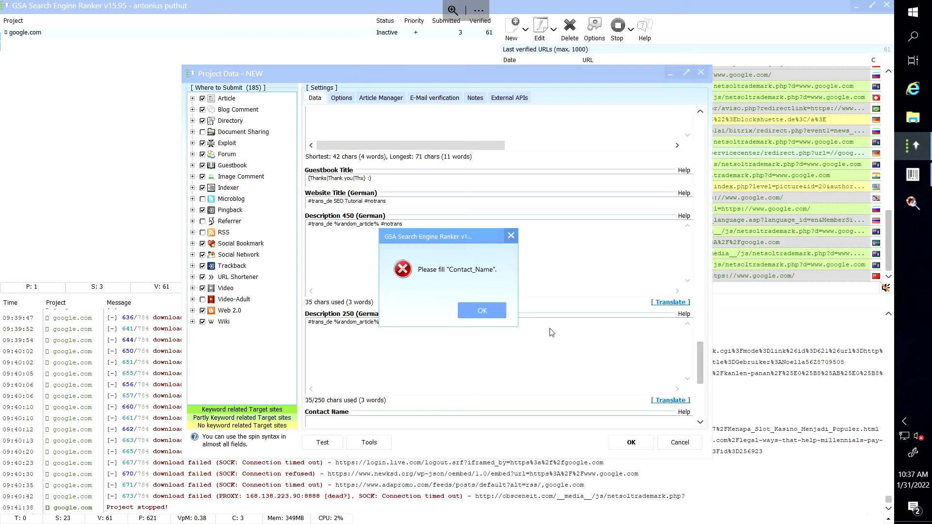
{"action": "left_click", "coordinate": [484, 318]}
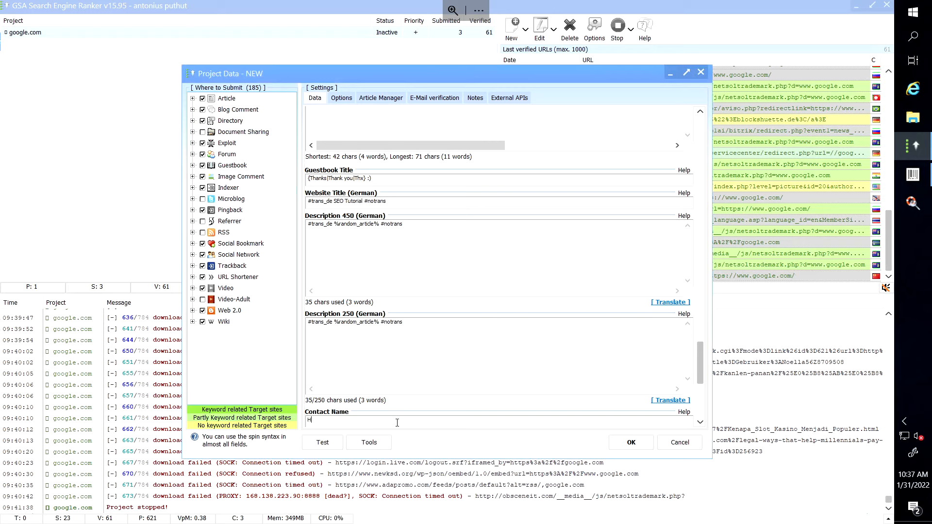
{"action": "left_click", "coordinate": [641, 450]}
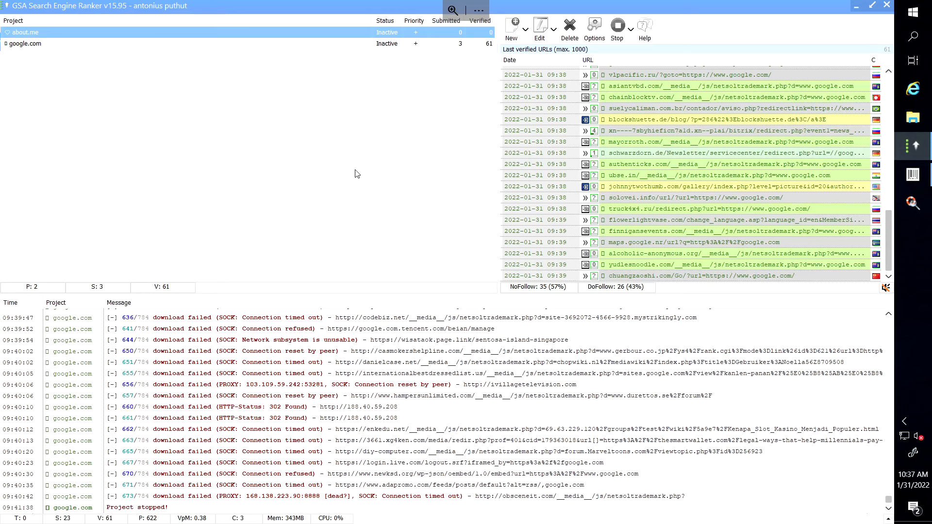
Tick Document Sharing as an about.me target and dismiss the 'Please fill Document' error on save.
{"action": "mouse_move", "coordinate": [241, 32]}
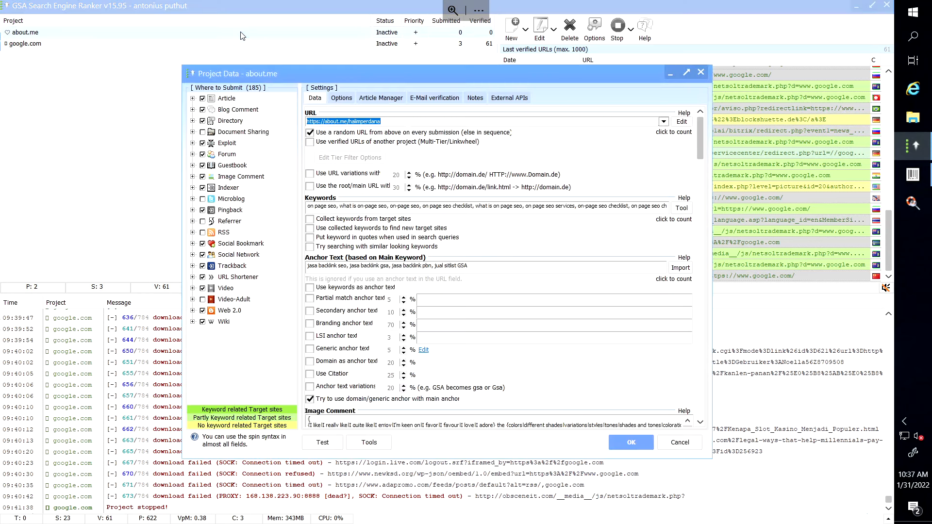
{"action": "left_click", "coordinate": [203, 132]}
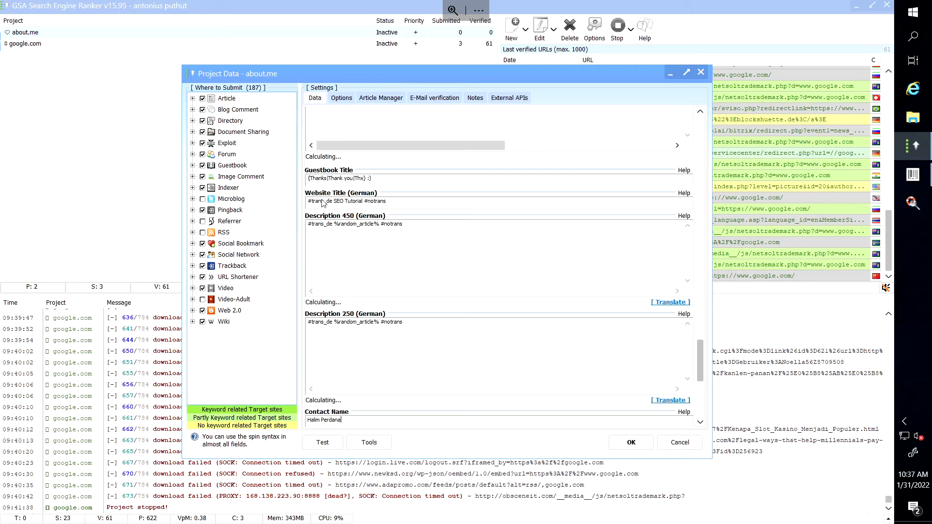
{"action": "left_click", "coordinate": [641, 449]}
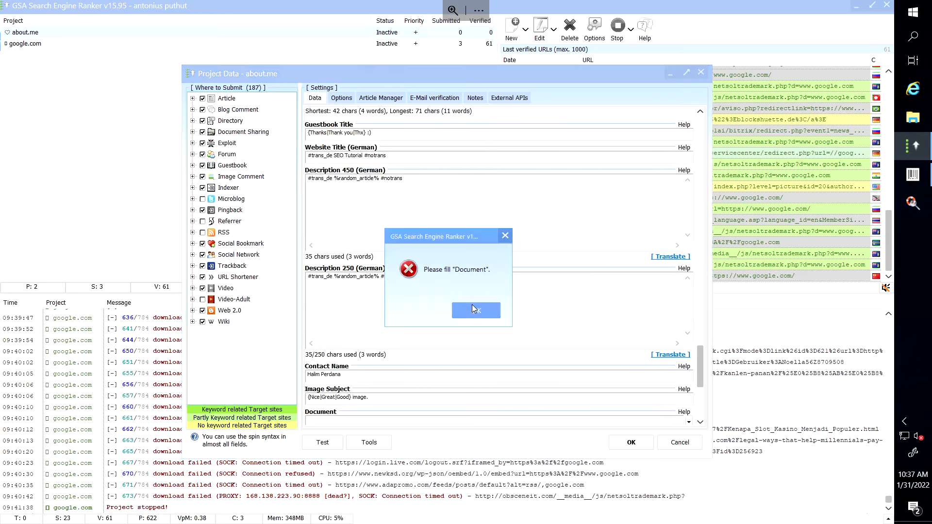
{"action": "left_click", "coordinate": [475, 311]}
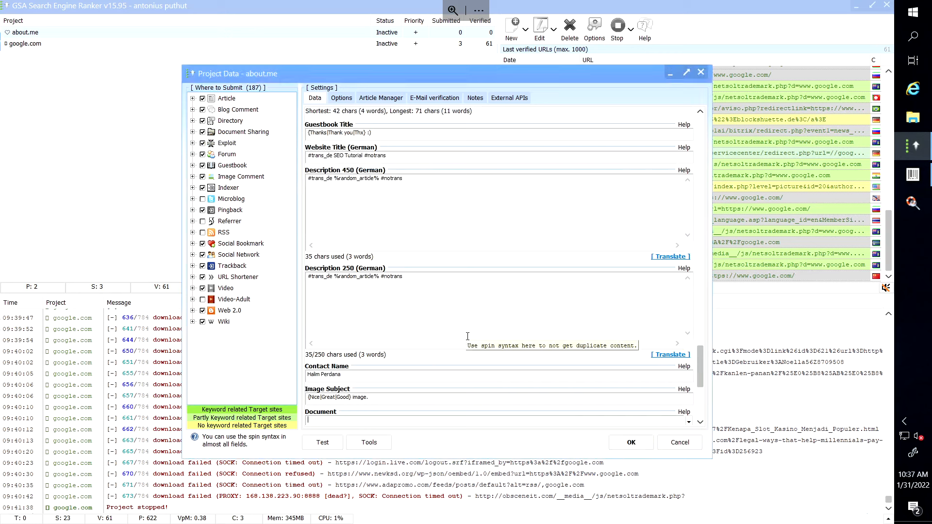
{"action": "mouse_move", "coordinate": [401, 4]}
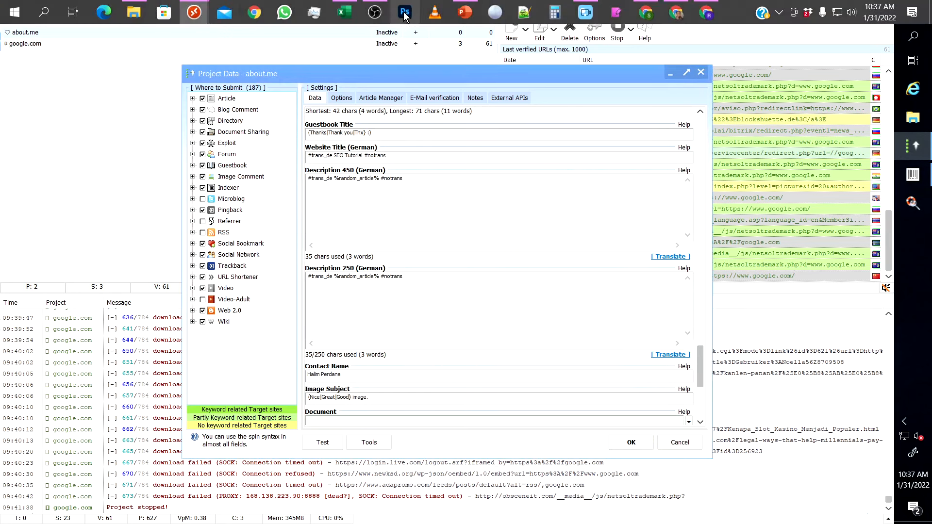
{"action": "left_click", "coordinate": [464, 15]}
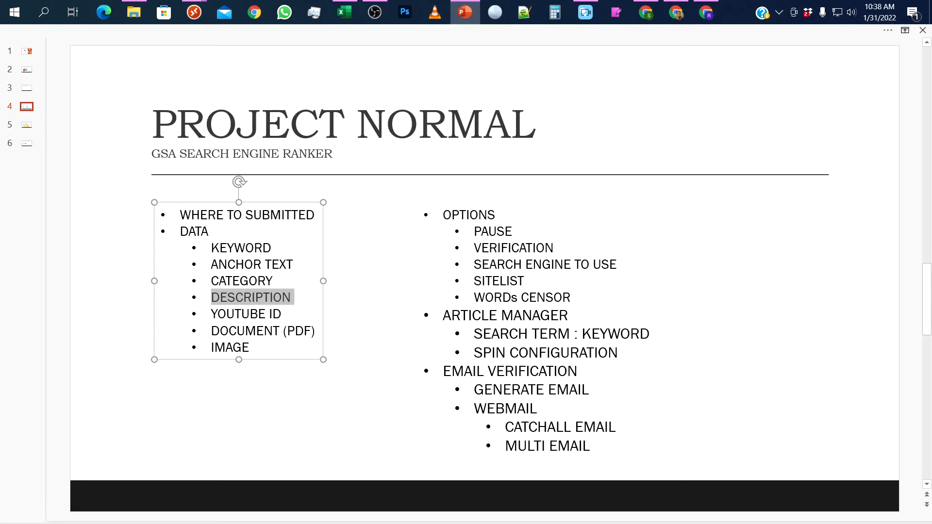
{"action": "left_click", "coordinate": [194, 13]}
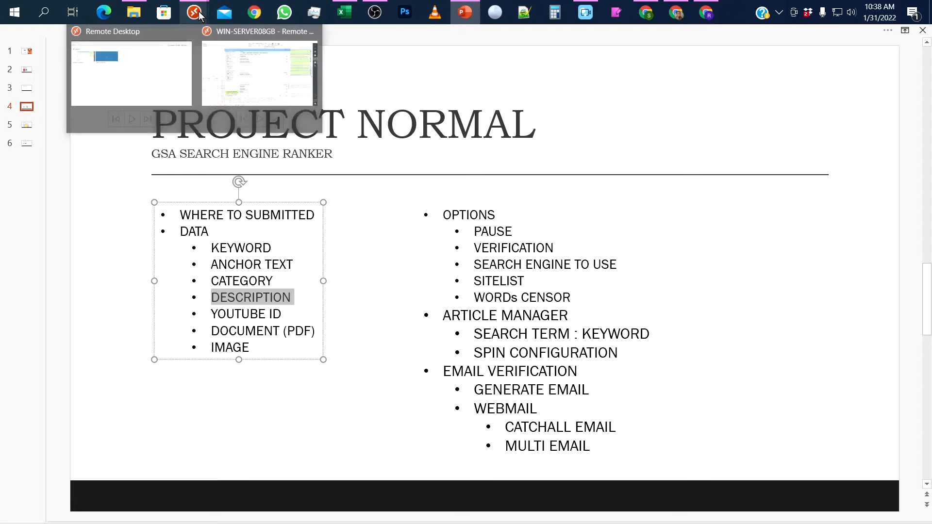
{"action": "left_click", "coordinate": [228, 73]}
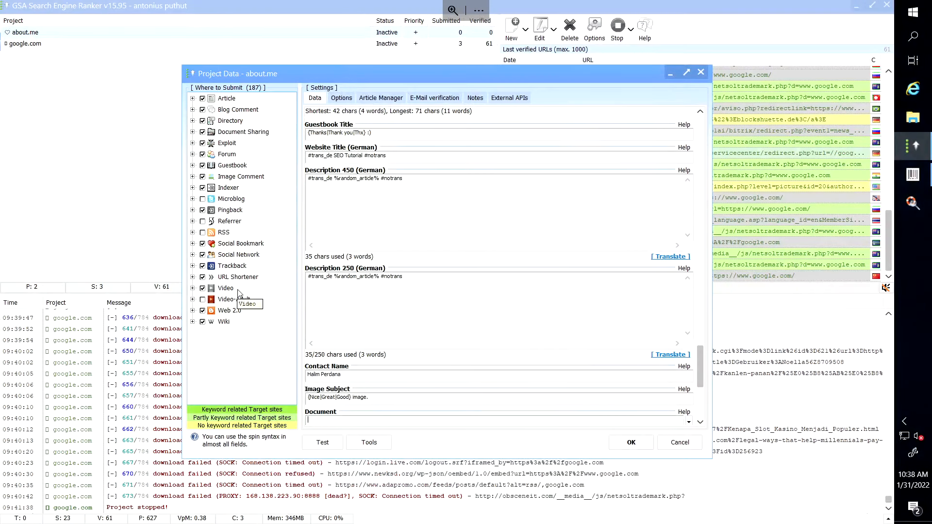
Enable all Video engines and complete the required video title as 'SEO Tutorial'.
{"action": "left_click", "coordinate": [192, 287]}
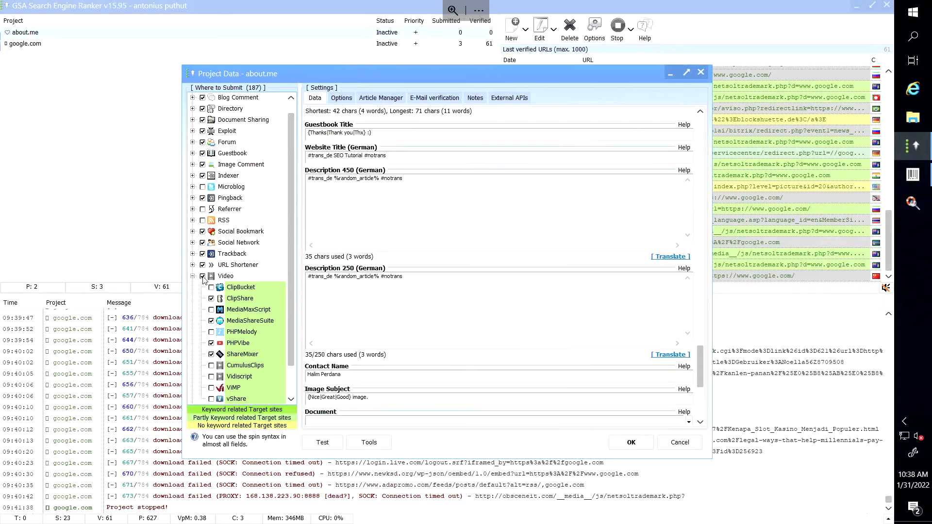
{"action": "left_click", "coordinate": [203, 277]}
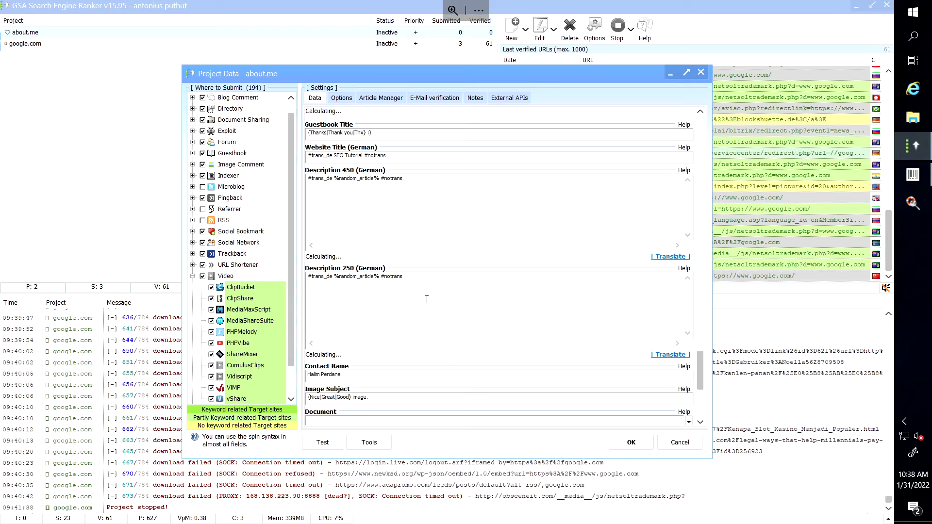
{"action": "left_click", "coordinate": [632, 443]}
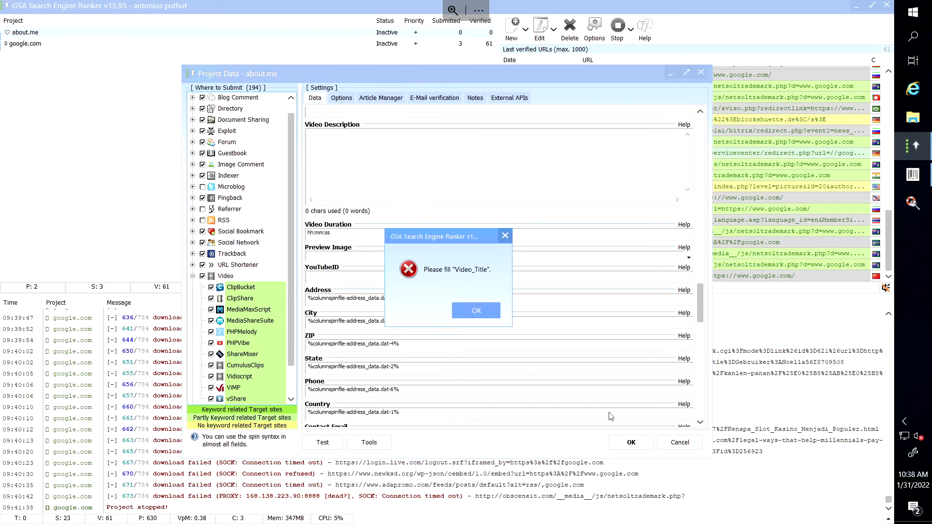
{"action": "left_click", "coordinate": [476, 311]}
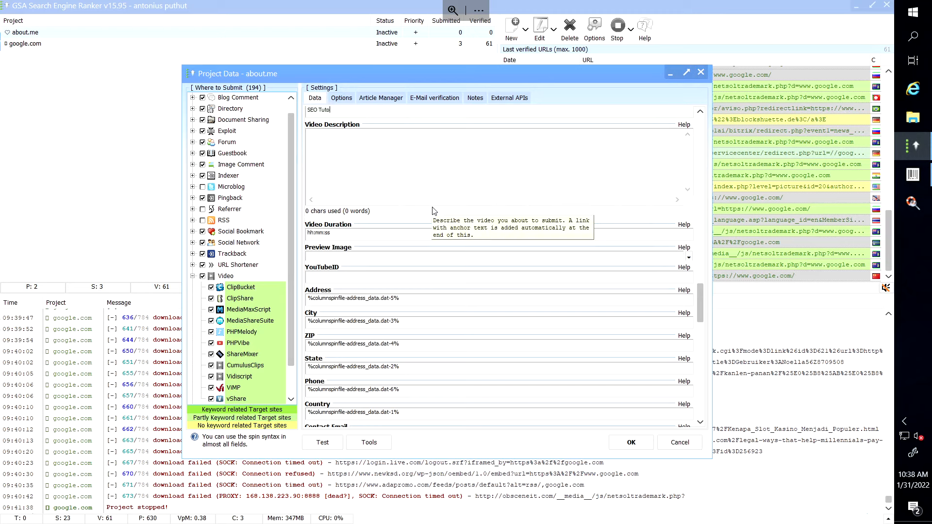
{"action": "type", "text": "rial"}
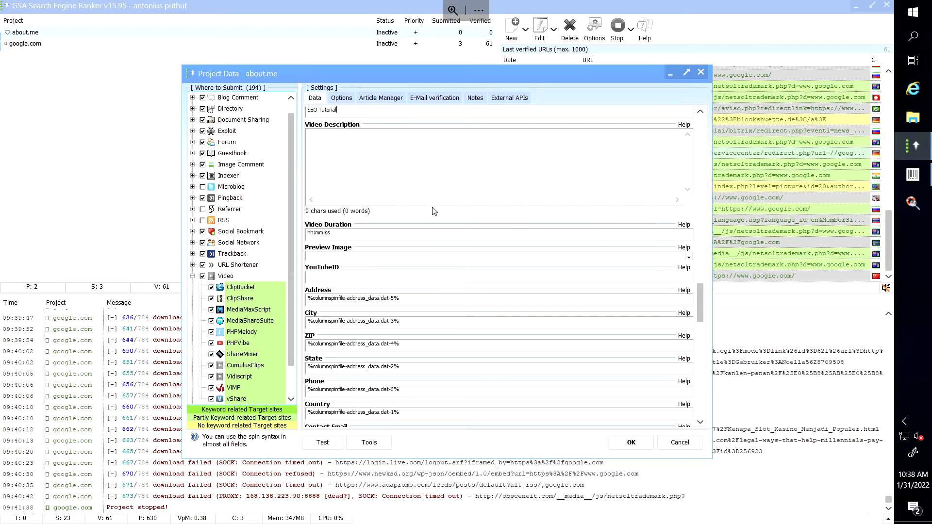
{"action": "left_click", "coordinate": [640, 447]}
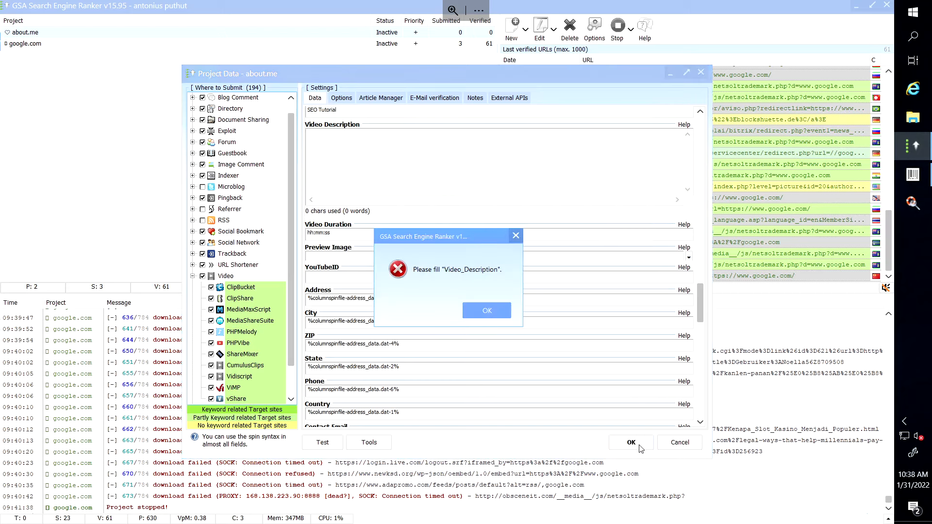
Fill the Video Description with the %random_article% macro.
{"action": "left_click", "coordinate": [493, 311]}
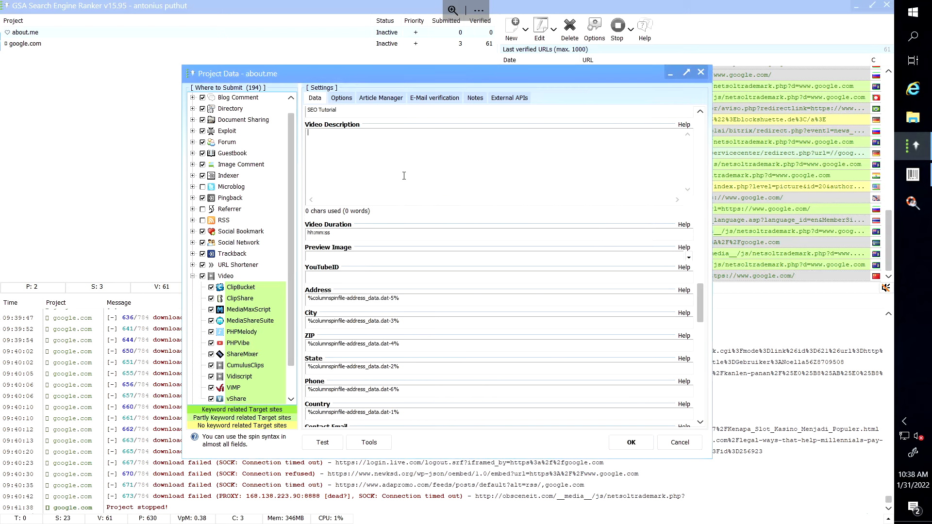
{"action": "right_click", "coordinate": [384, 142]}
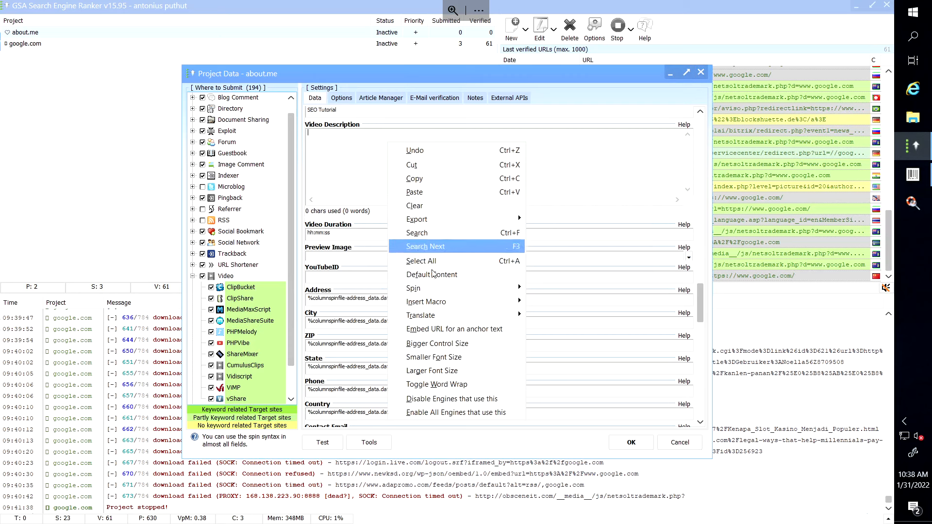
{"action": "mouse_move", "coordinate": [438, 307]}
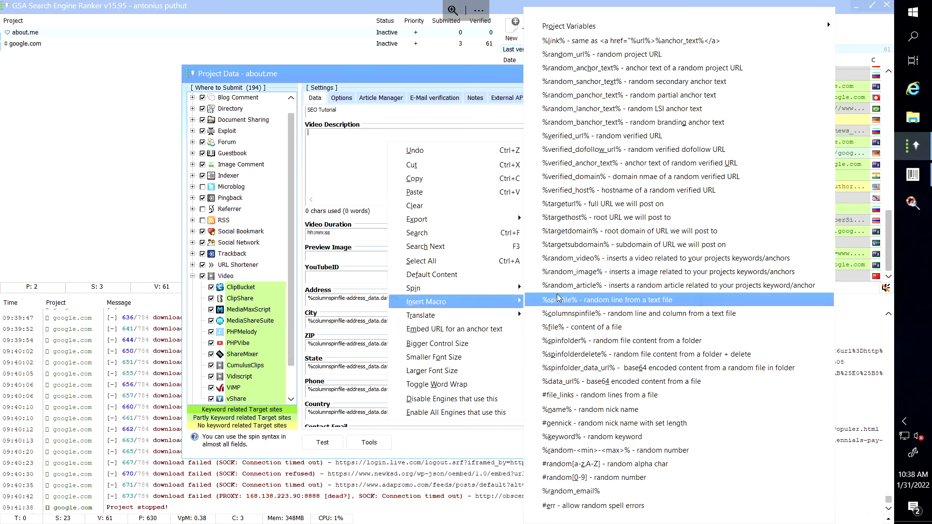
{"action": "left_click", "coordinate": [569, 291]}
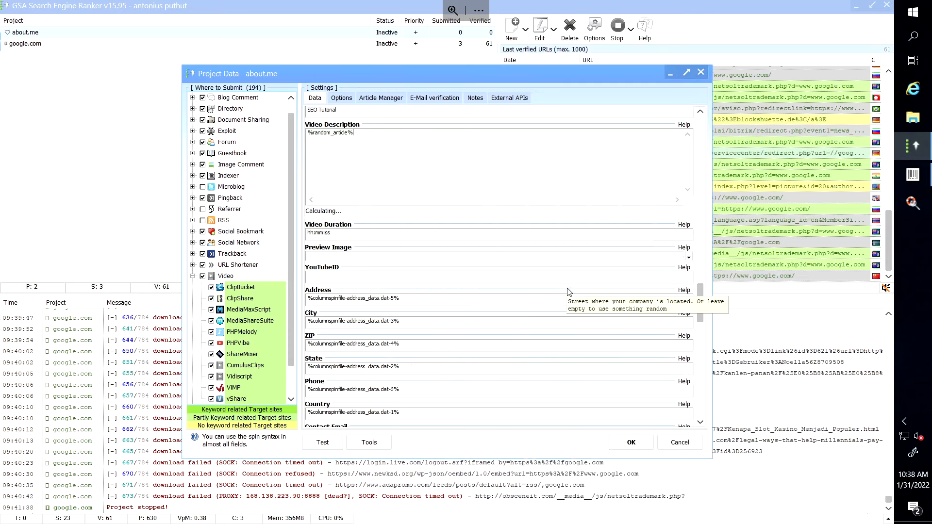
Dismiss the Preview_Image error on save and cancel the about.me project edits.
{"action": "left_click", "coordinate": [631, 444]}
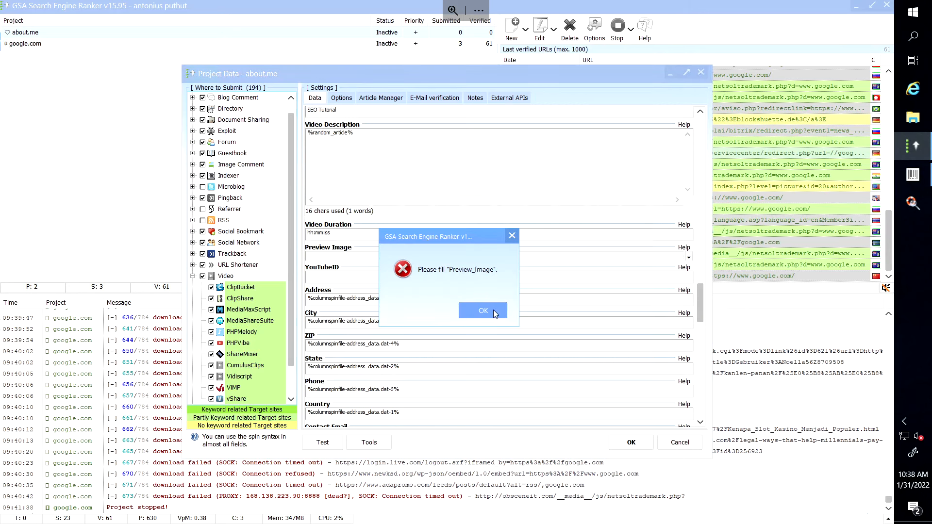
{"action": "left_click", "coordinate": [493, 310]}
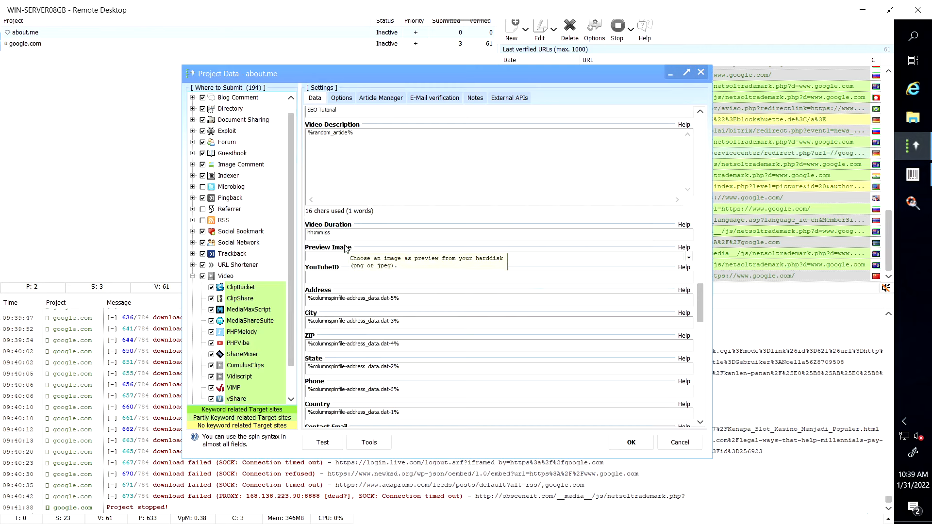
{"action": "left_click", "coordinate": [679, 442]}
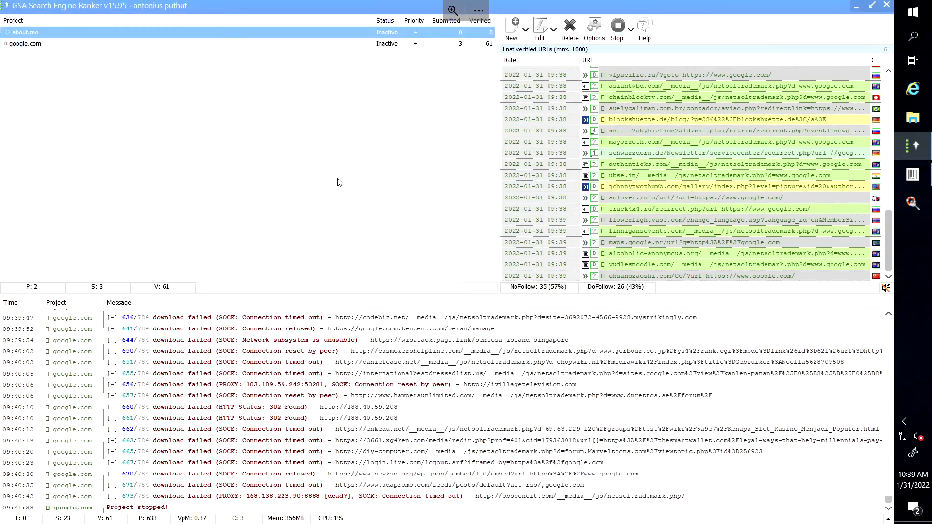
Start and stop google.com again, then set the about.me project Active.
{"action": "left_click", "coordinate": [389, 46]}
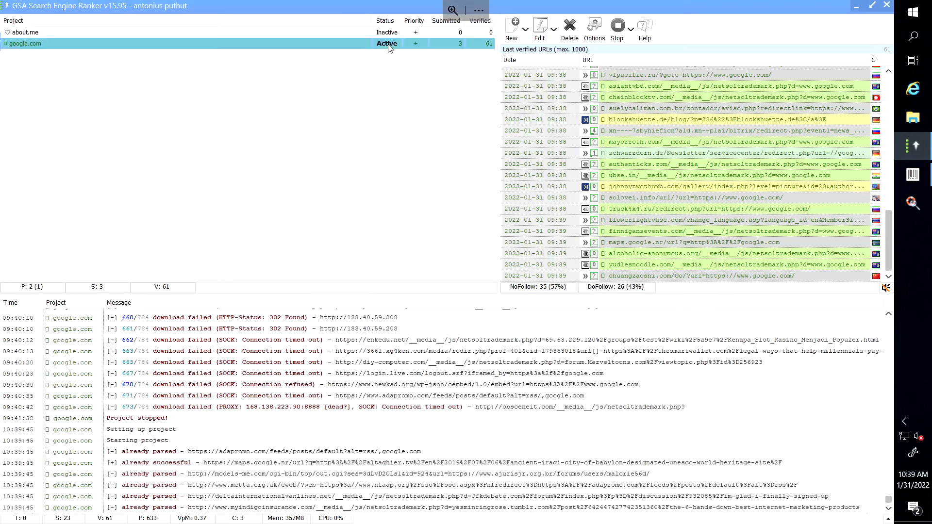
{"action": "left_click", "coordinate": [389, 47]}
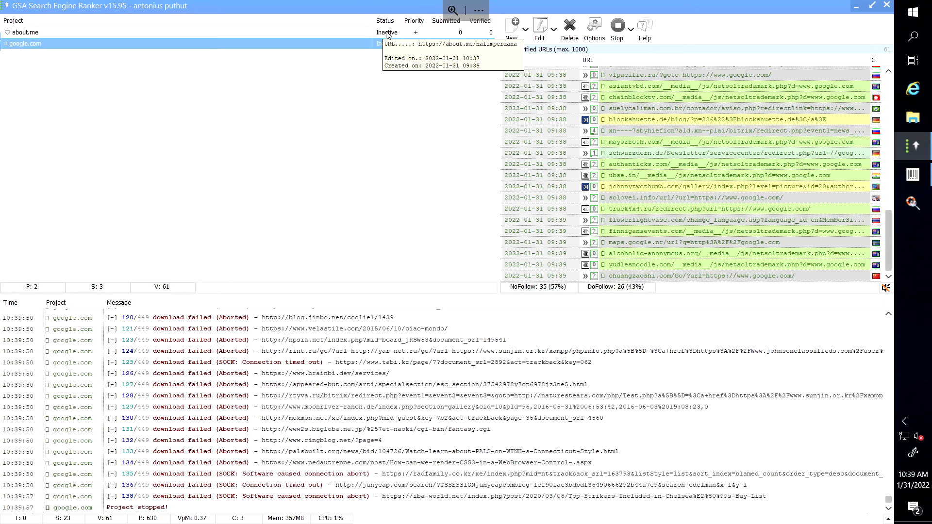
{"action": "left_click", "coordinate": [387, 32]}
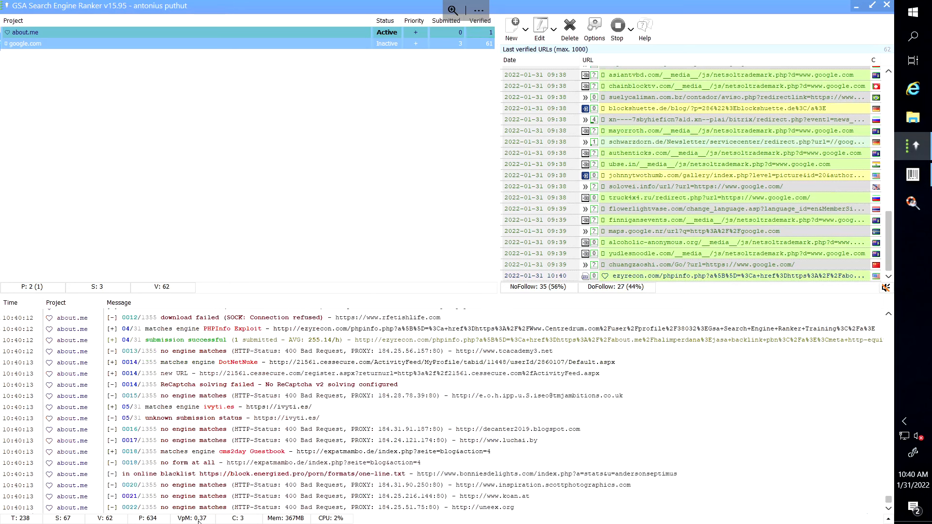
Narrow the project selection to about.me alone, deselecting google.com.
{"action": "mouse_move", "coordinate": [201, 520]}
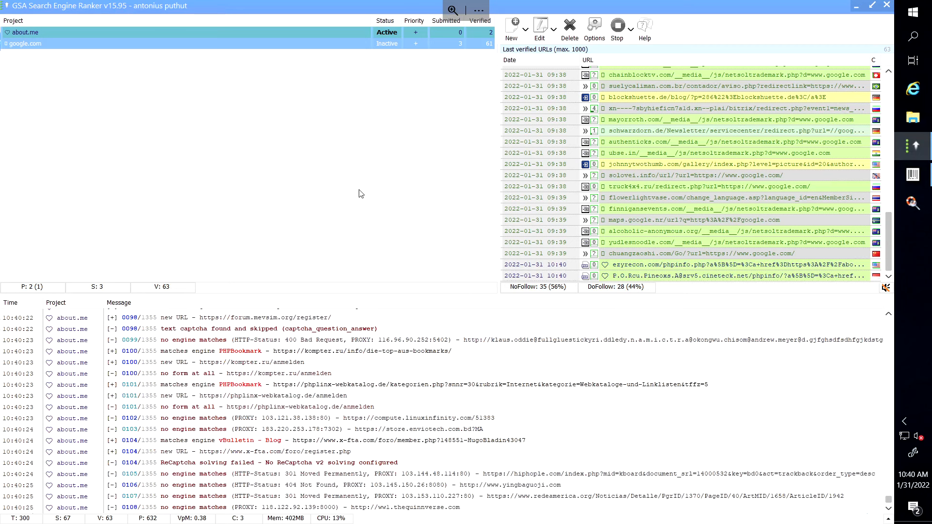
{"action": "left_click", "coordinate": [480, 34]}
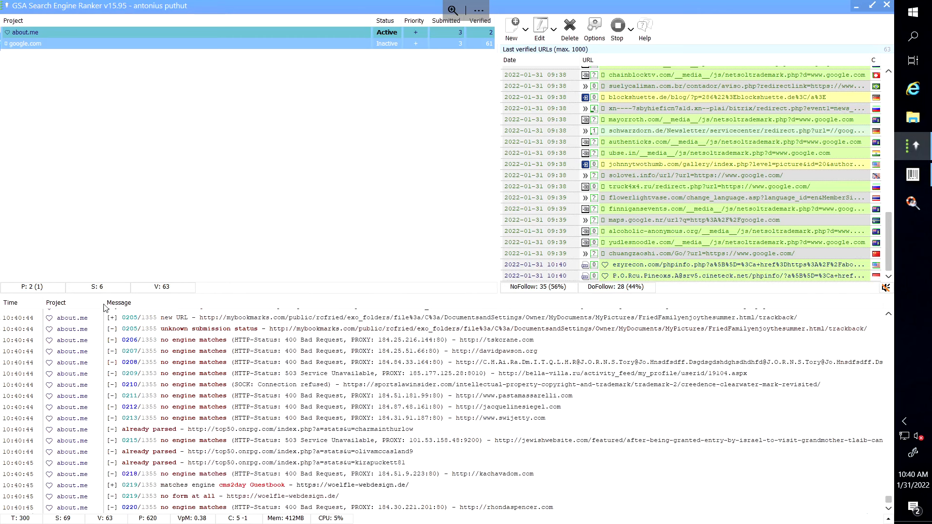
{"action": "left_click", "coordinate": [181, 55]}
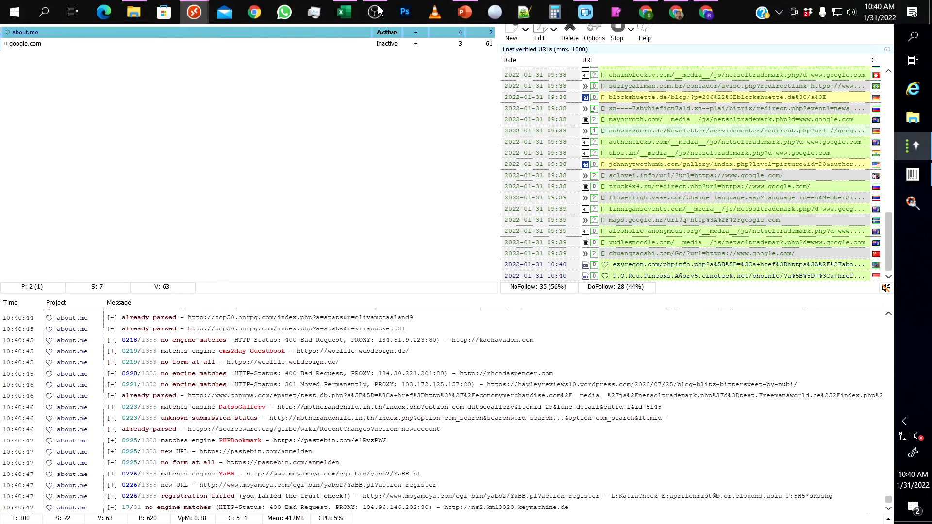
Show slide 5 of the Project Normal presentation with the GSA SER tier diagram.
{"action": "left_click", "coordinate": [471, 13]}
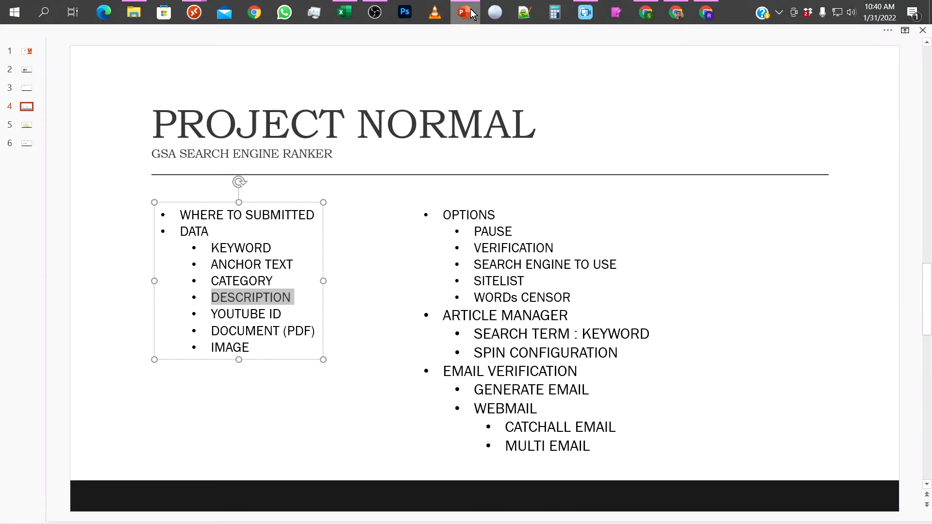
{"action": "left_click", "coordinate": [239, 398]}
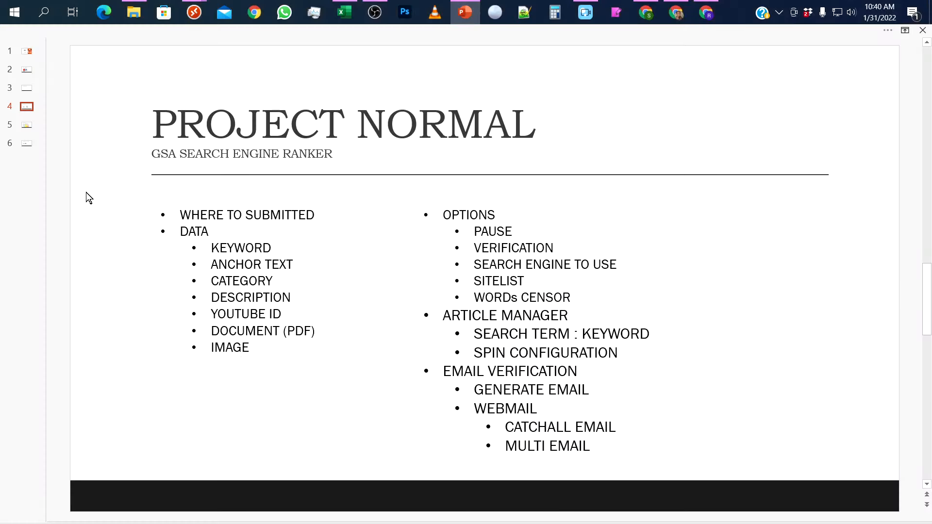
{"action": "left_click", "coordinate": [26, 125]}
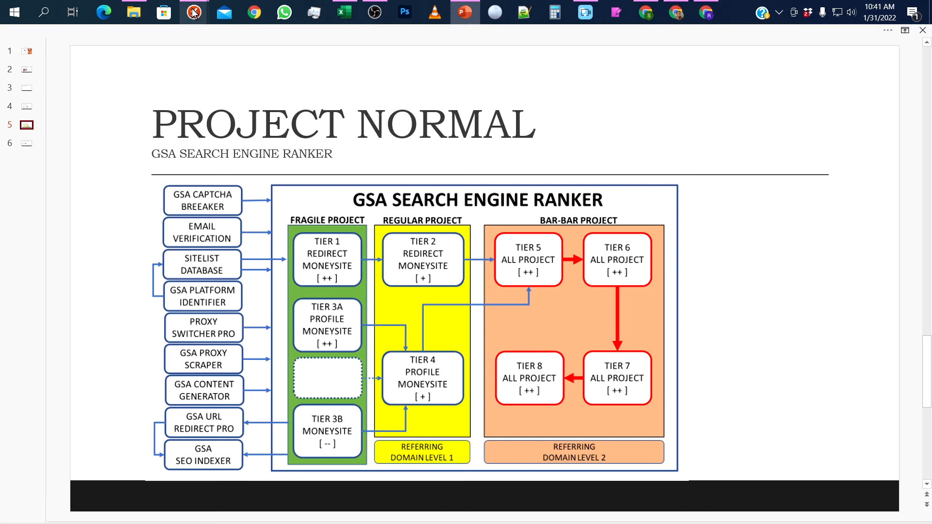
Add a tier project under about.me via Modify Project > Duplicate, creating about.me [Tier].
{"action": "mouse_move", "coordinate": [193, 12]}
{"action": "left_click", "coordinate": [234, 60]}
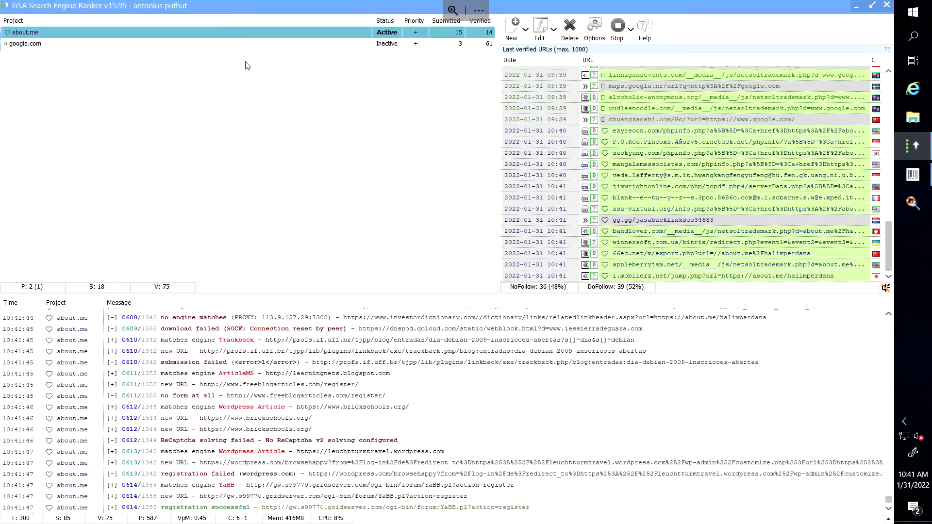
{"action": "left_click", "coordinate": [63, 34]}
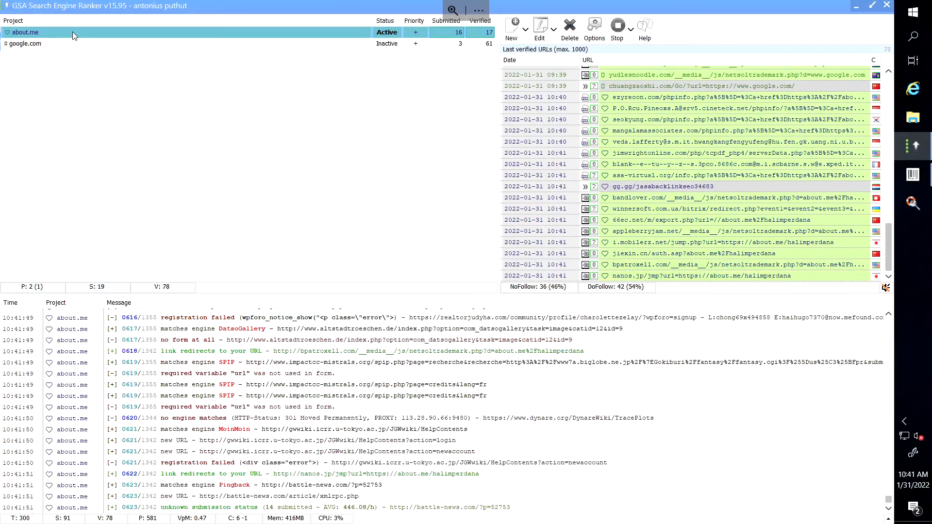
{"action": "right_click", "coordinate": [73, 35]}
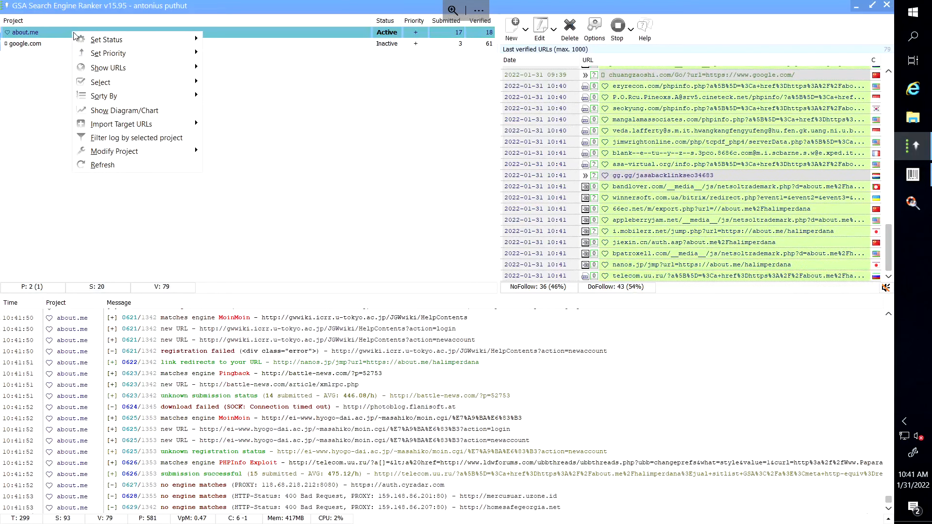
{"action": "mouse_move", "coordinate": [131, 151]}
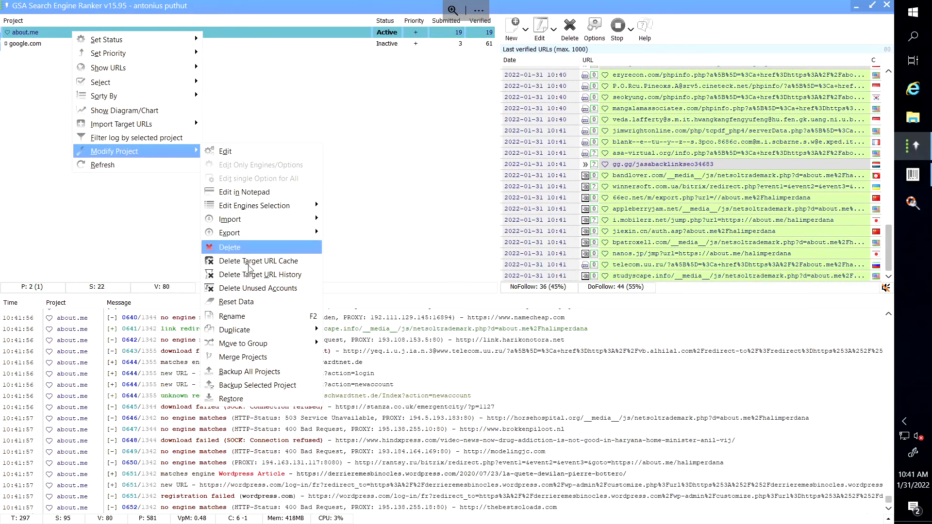
{"action": "mouse_move", "coordinate": [253, 331]}
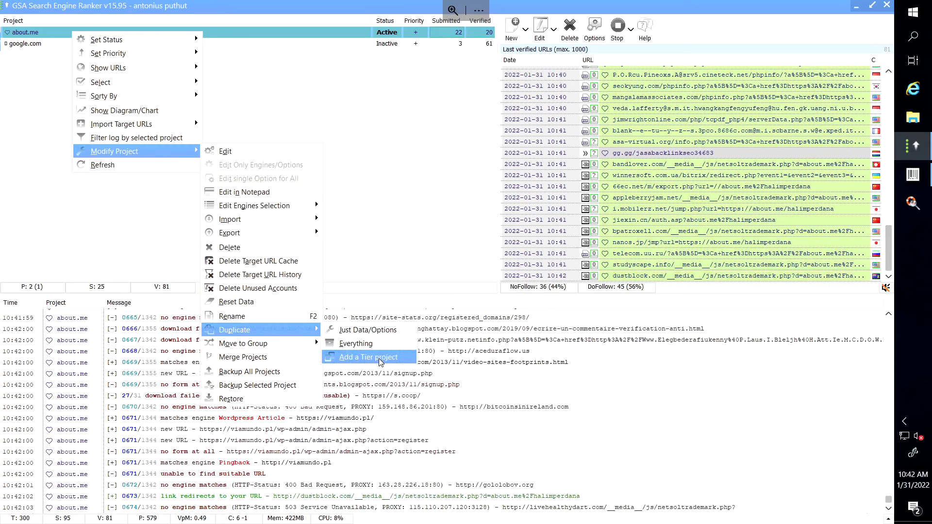
{"action": "left_click", "coordinate": [379, 358]}
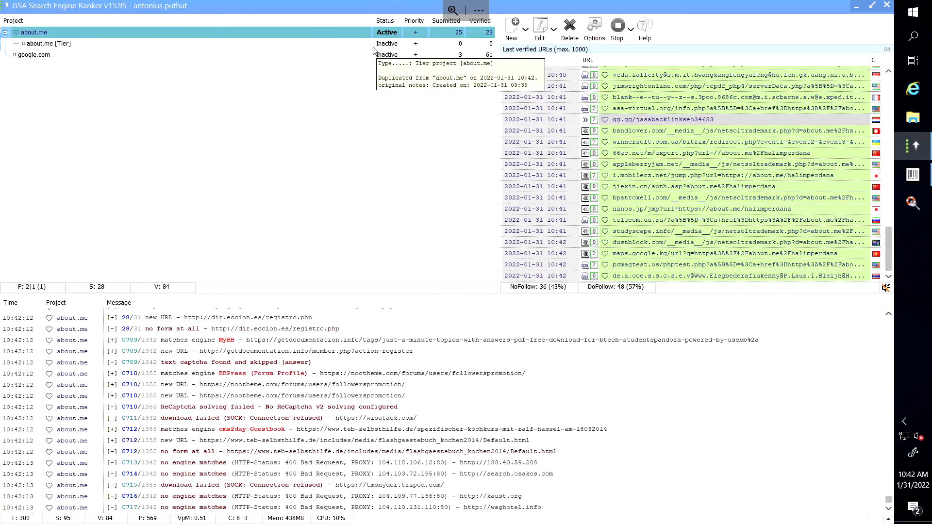
Enable re-verifying existing backlinks every 1 day in about.me's options and save them.
{"action": "double_click", "coordinate": [279, 32]}
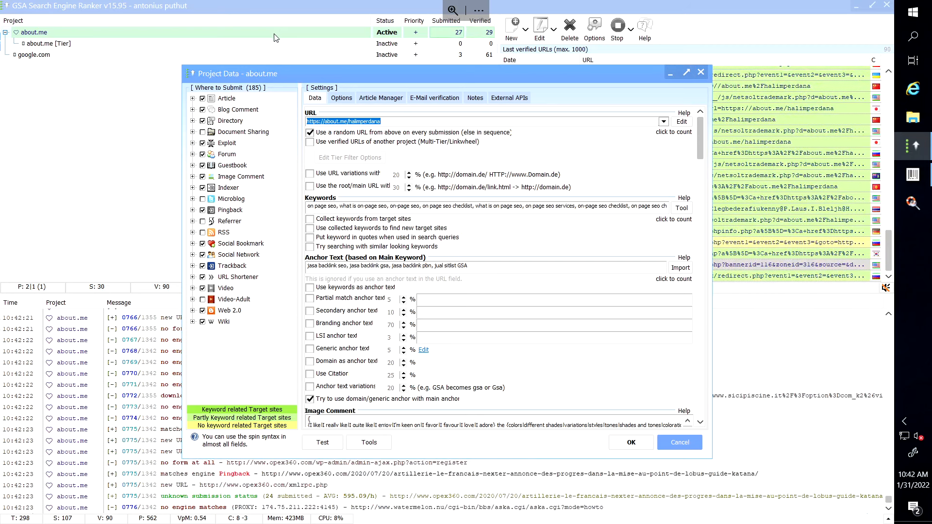
{"action": "left_click", "coordinate": [342, 98]}
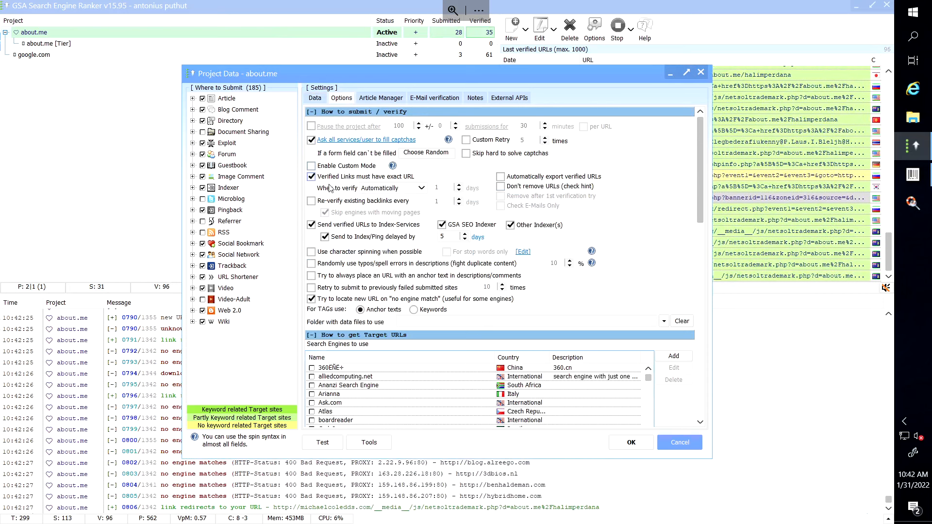
{"action": "left_click", "coordinate": [311, 201]}
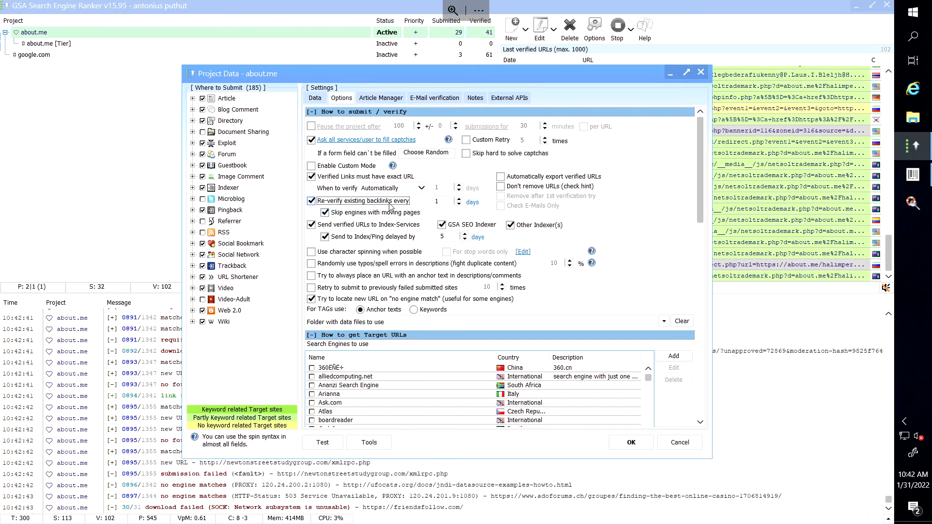
{"action": "left_click", "coordinate": [632, 447]}
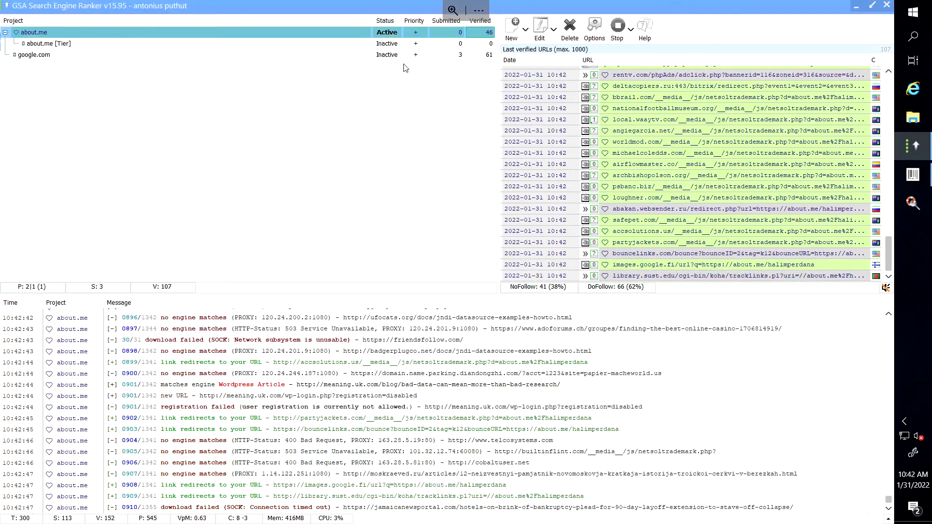
Activate about.me [Tier], narrow the Project column, and reselect the Tier row.
{"action": "double_click", "coordinate": [384, 45]}
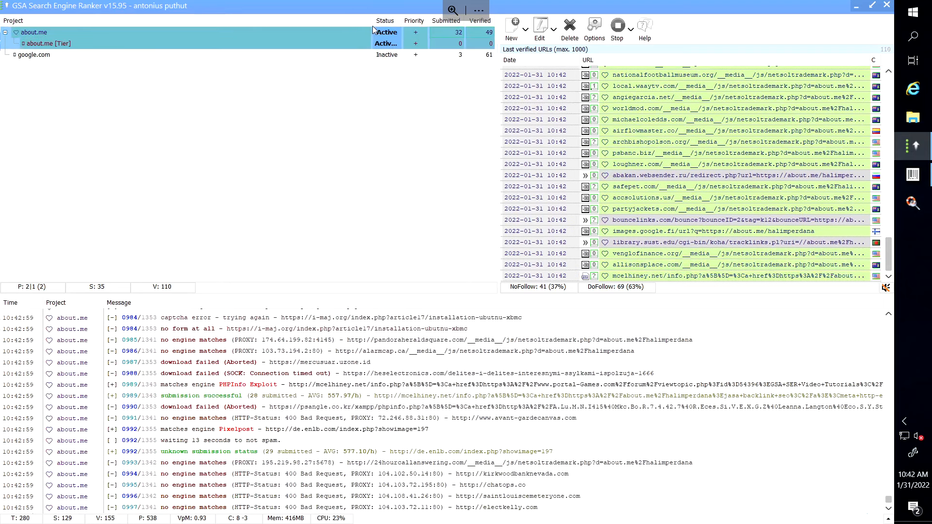
{"action": "mouse_move", "coordinate": [369, 20]}
{"action": "left_mouse_down"}
{"action": "mouse_move", "coordinate": [324, 20]}
{"action": "mouse_move", "coordinate": [375, 20]}
{"action": "left_mouse_up"}
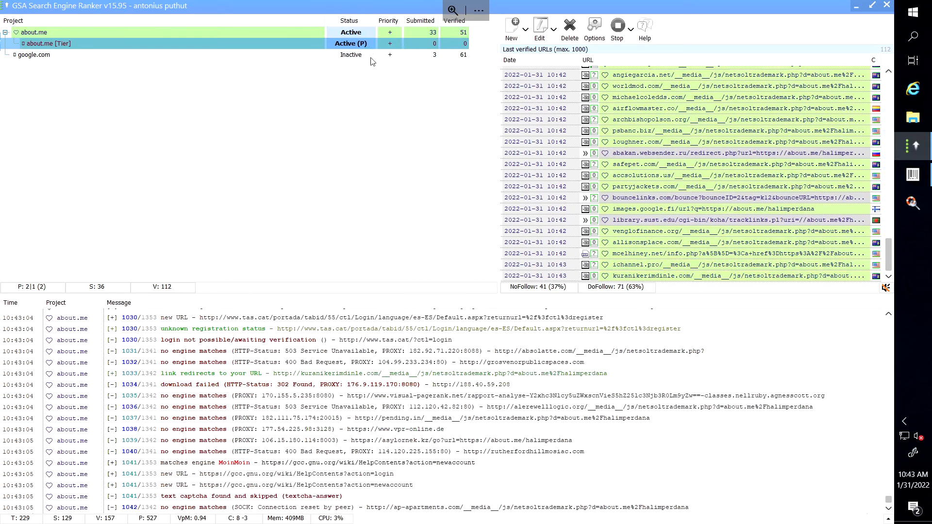
{"action": "left_click", "coordinate": [389, 145]}
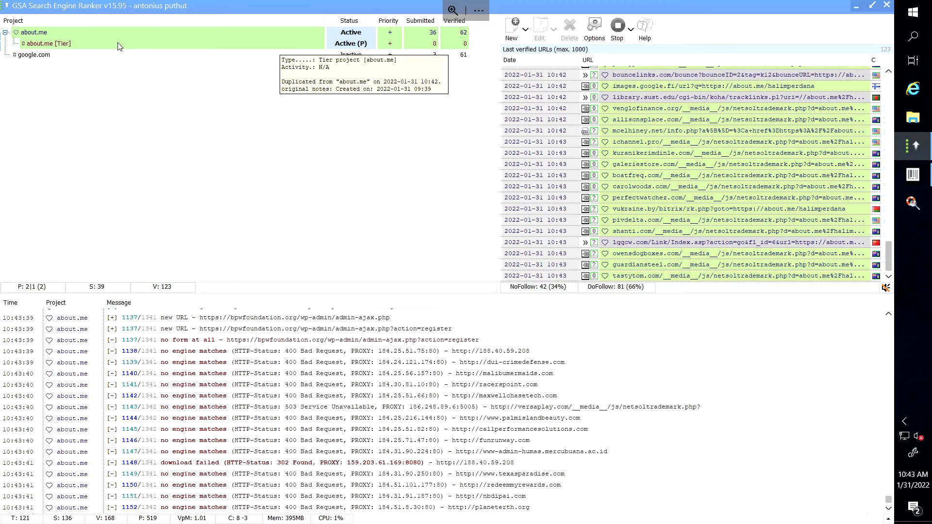
{"action": "left_click", "coordinate": [118, 43]}
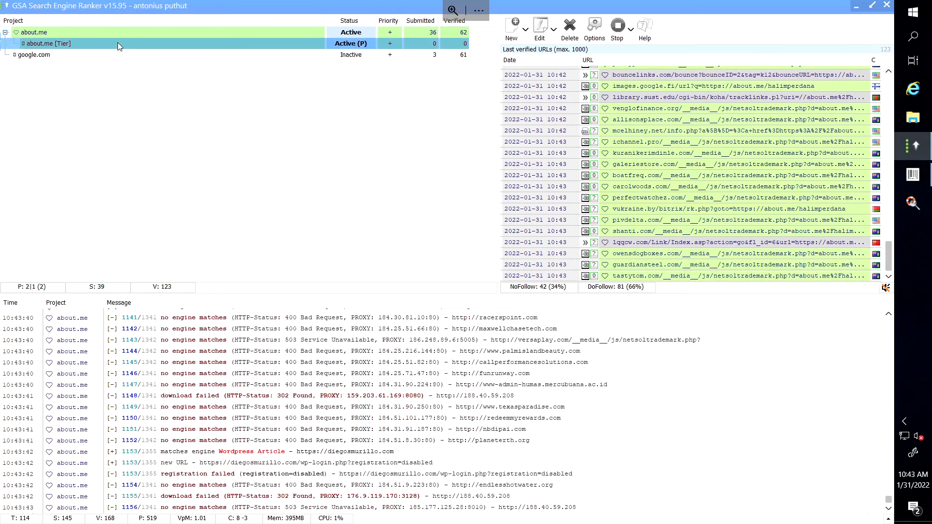
Enable Tier filters: anchor text, minimum PR, link limits, age, main-project URLs, indexable only.
{"action": "double_click", "coordinate": [117, 43]}
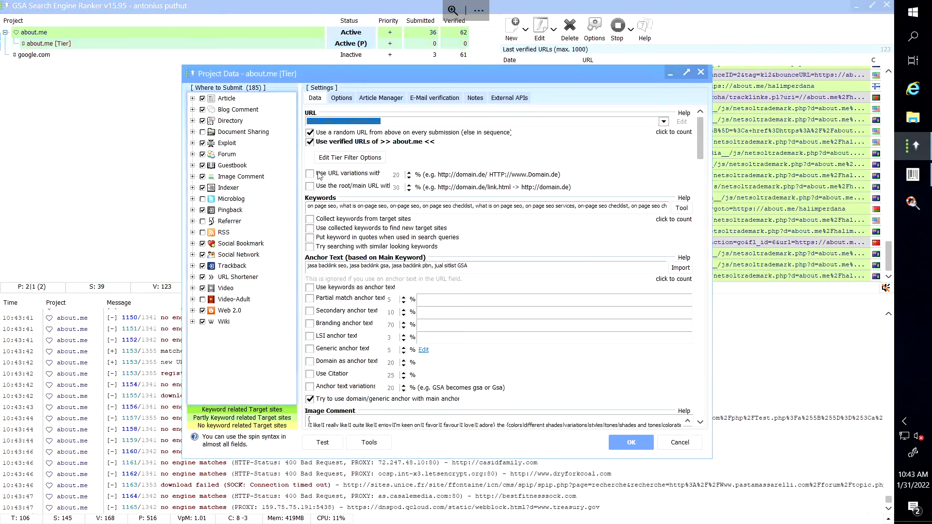
{"action": "left_click", "coordinate": [364, 158]}
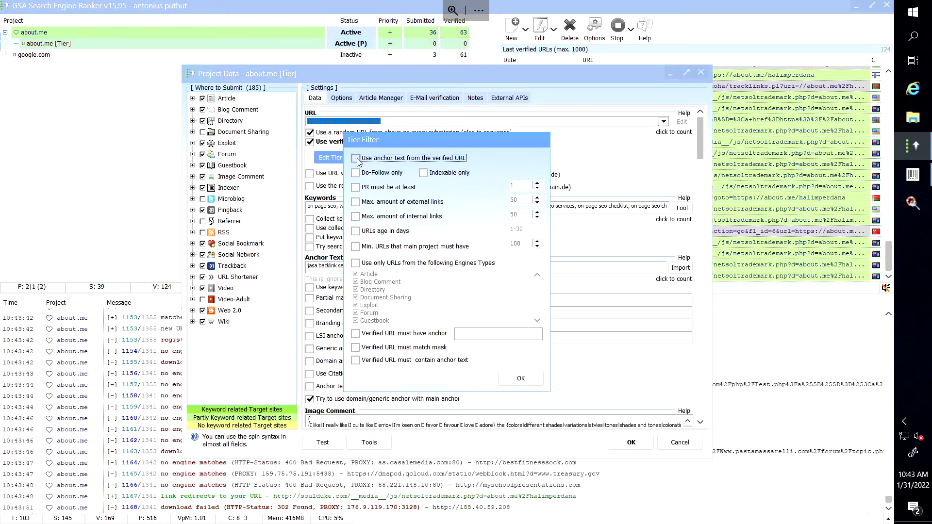
{"action": "left_click", "coordinate": [356, 159]}
{"action": "left_click", "coordinate": [355, 187]}
{"action": "left_click", "coordinate": [356, 201]}
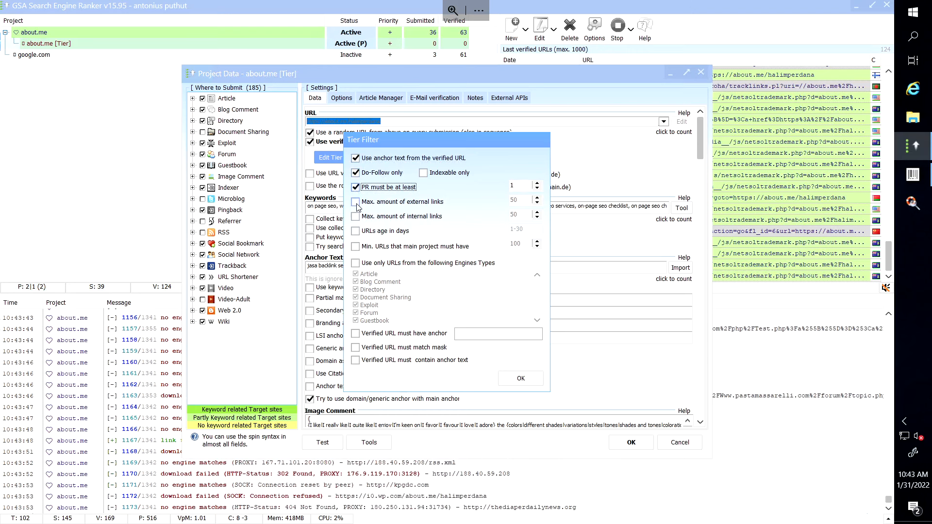
{"action": "left_click", "coordinate": [356, 231]}
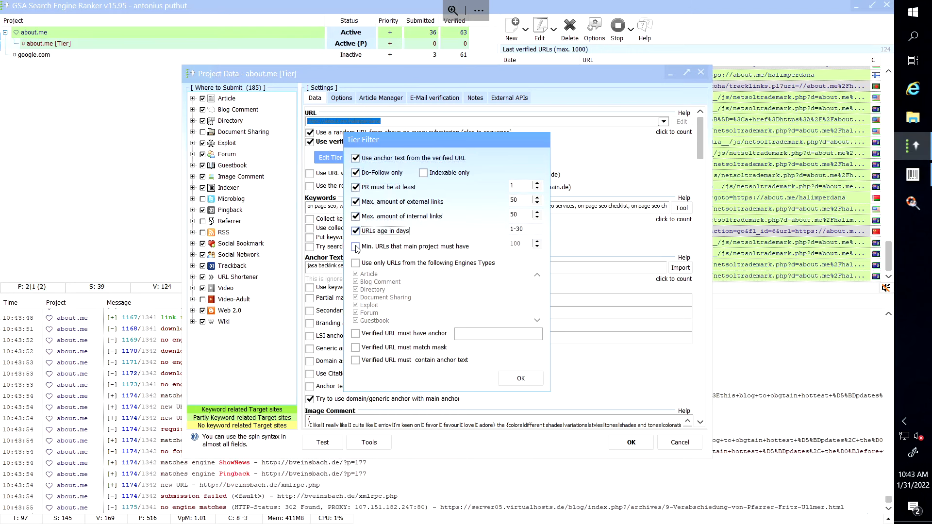
{"action": "left_click", "coordinate": [355, 247]}
{"action": "left_click", "coordinate": [355, 263]}
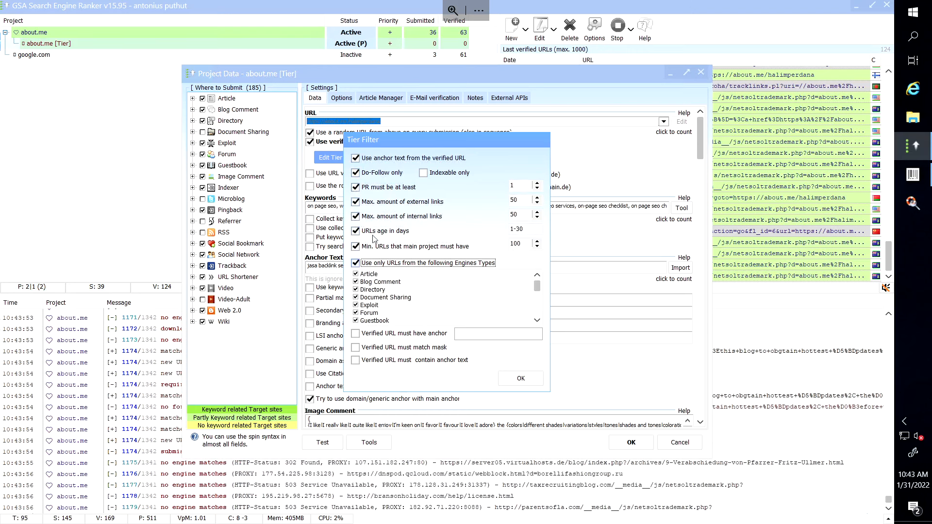
{"action": "left_click", "coordinate": [426, 173]}
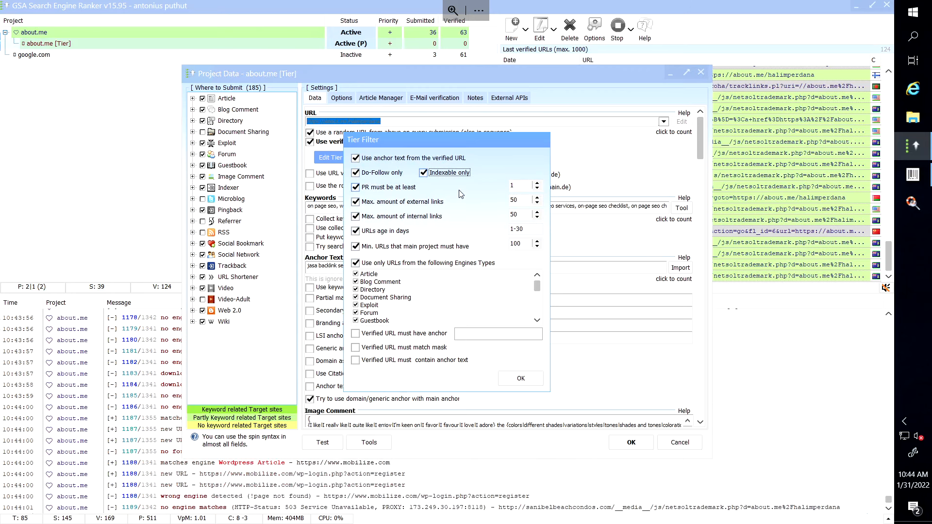
{"action": "left_click", "coordinate": [535, 382]}
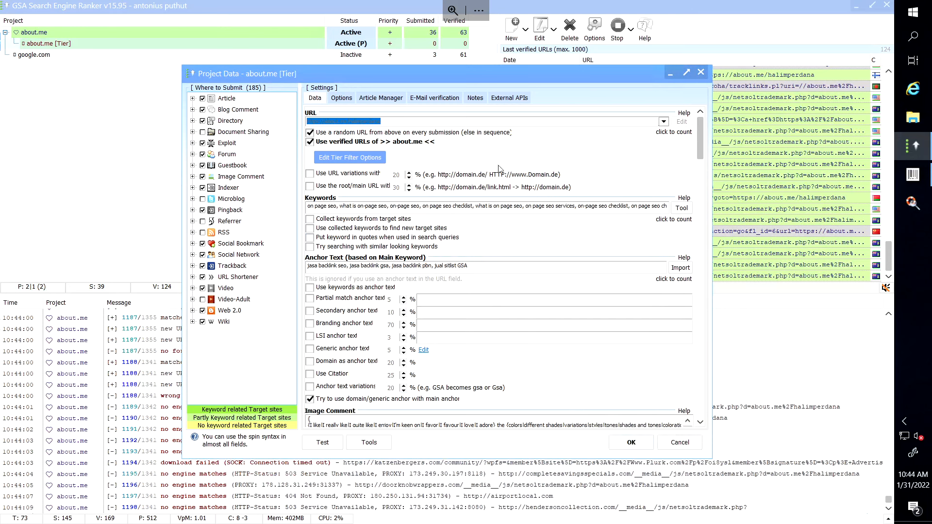
Delete all existing e-mail verification accounts from the Tier project.
{"action": "left_click", "coordinate": [442, 99]}
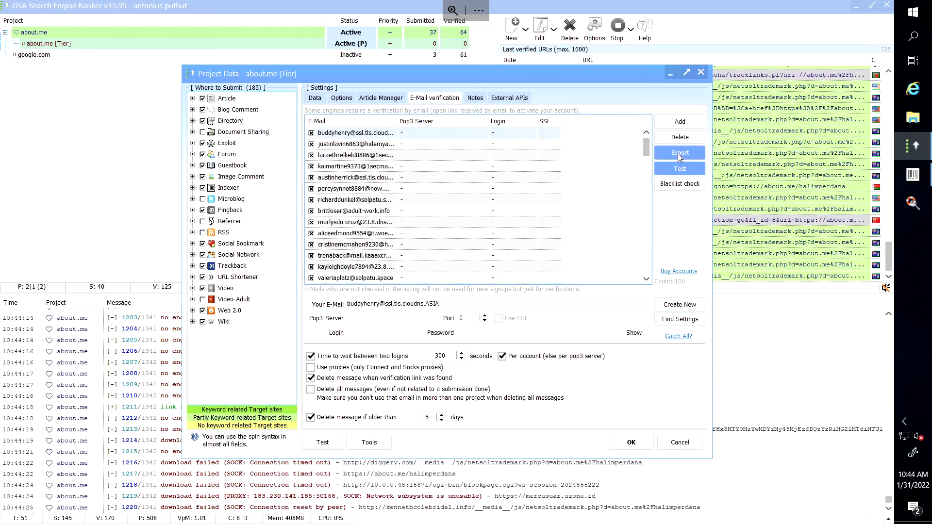
{"action": "left_click", "coordinate": [680, 137]}
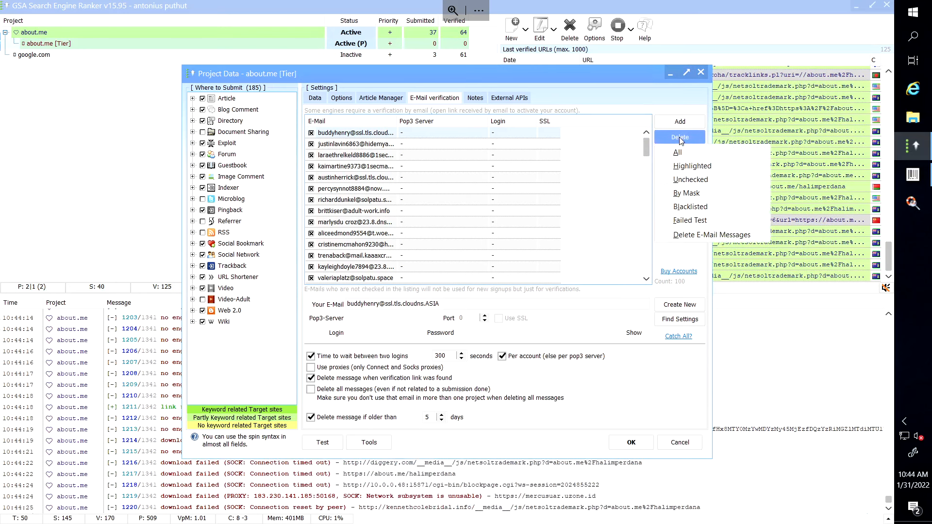
{"action": "left_click", "coordinate": [677, 152]}
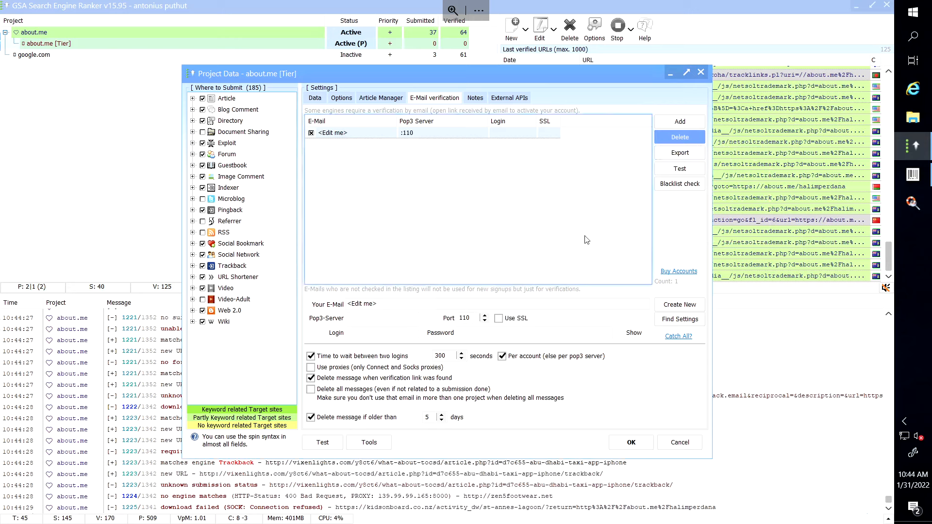
Generate 100 new e-mail accounts with domain -RANDOM- and save the Tier project.
{"action": "left_click", "coordinate": [664, 306]}
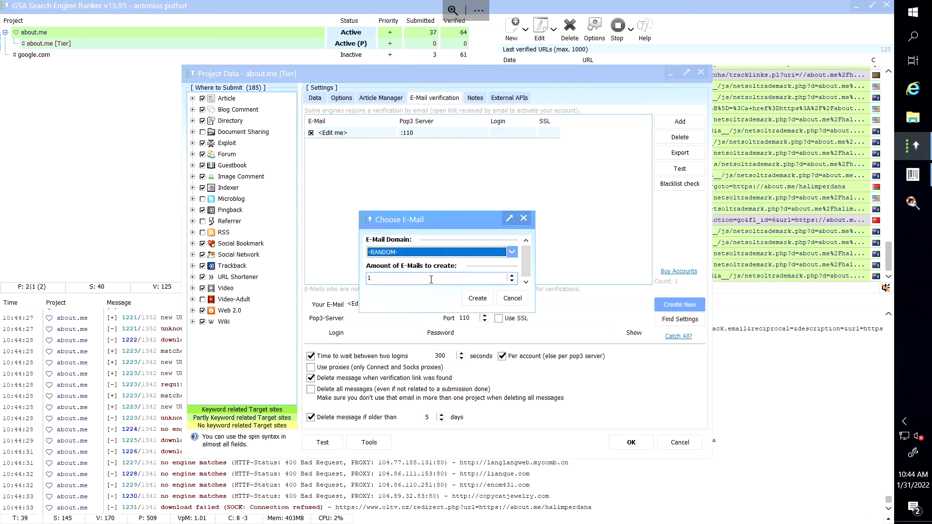
{"action": "left_click", "coordinate": [432, 279]}
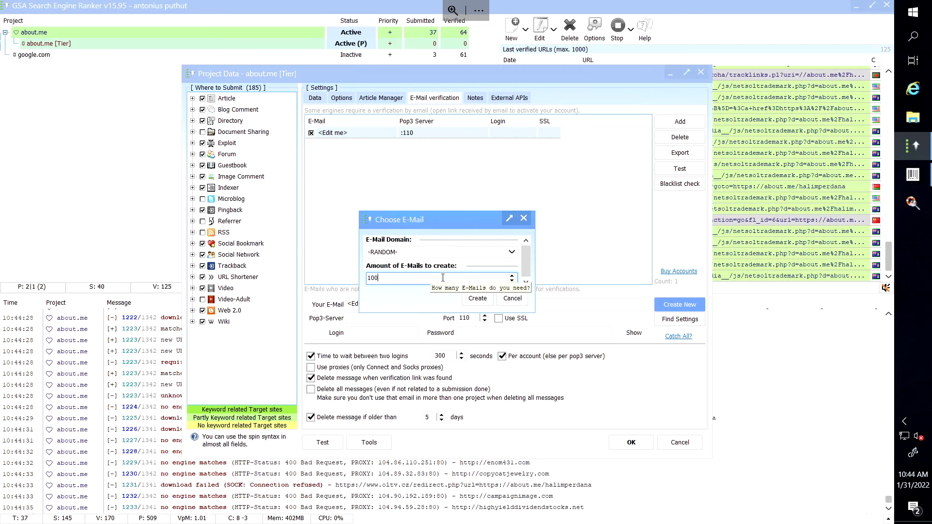
{"action": "left_click", "coordinate": [474, 300]}
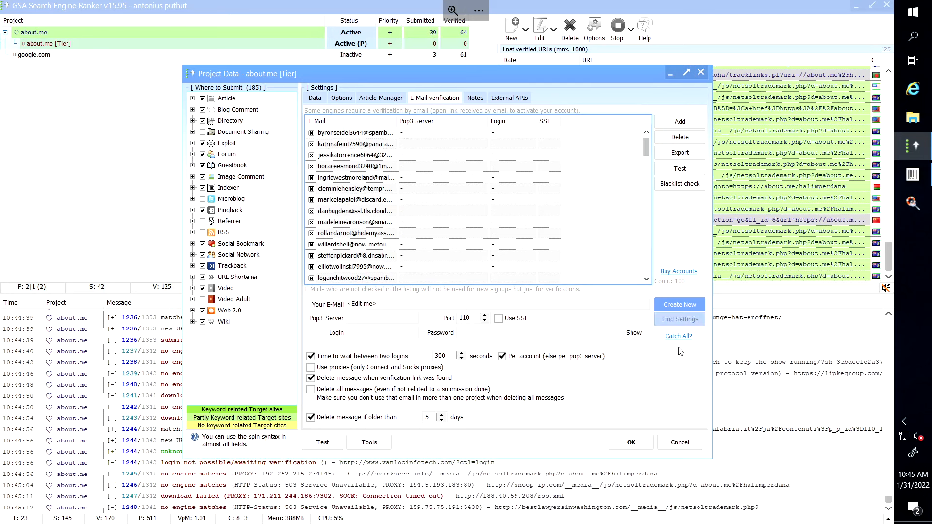
{"action": "left_click", "coordinate": [637, 443]}
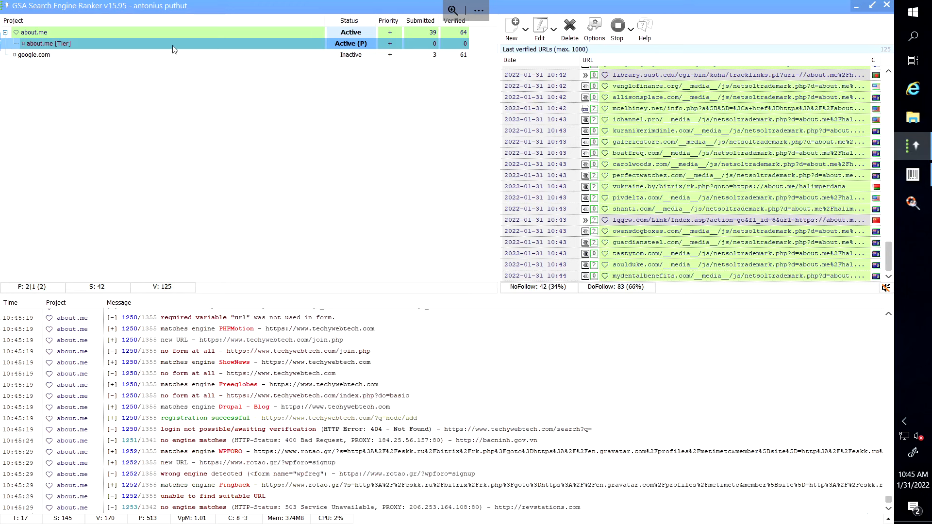
{"action": "mouse_move", "coordinate": [184, 48]}
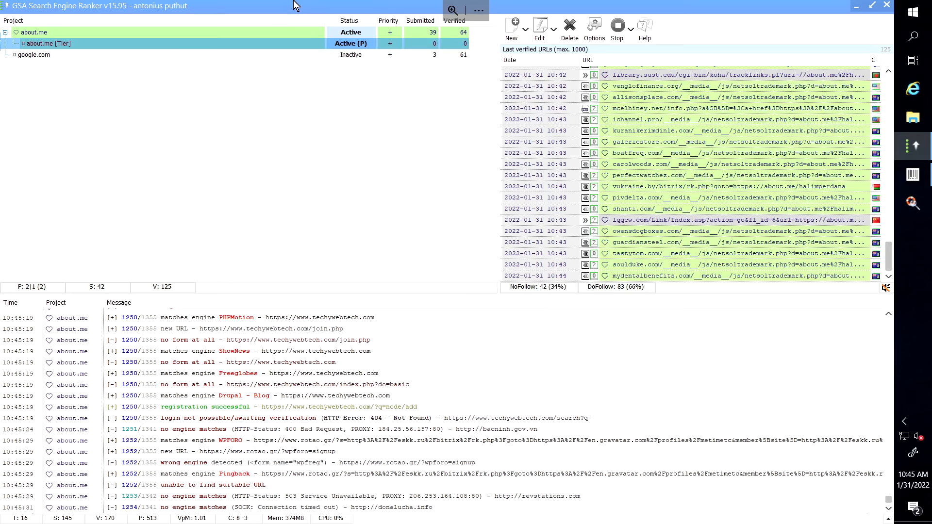
{"action": "mouse_move", "coordinate": [338, 10]}
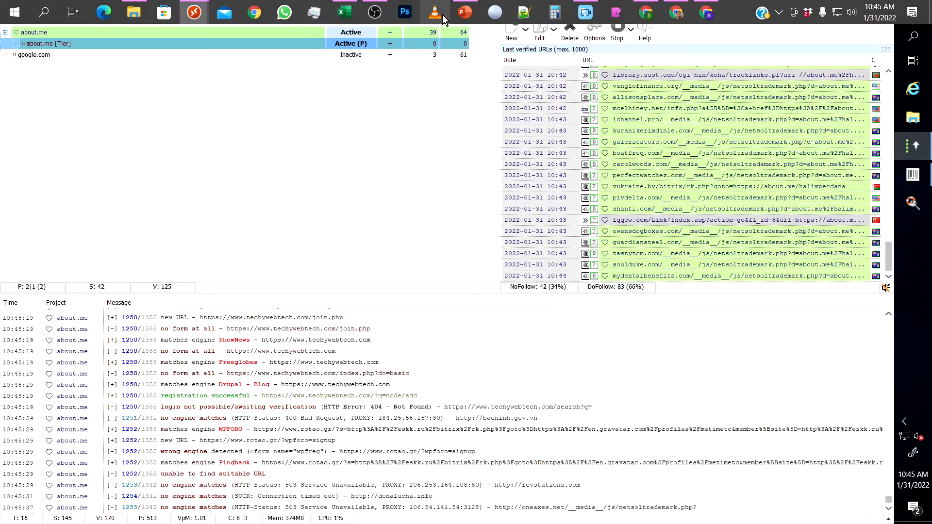
Show slide 6, PROJECT AFTER 30 DAYS, in the PowerPoint presentation.
{"action": "left_click", "coordinate": [463, 13]}
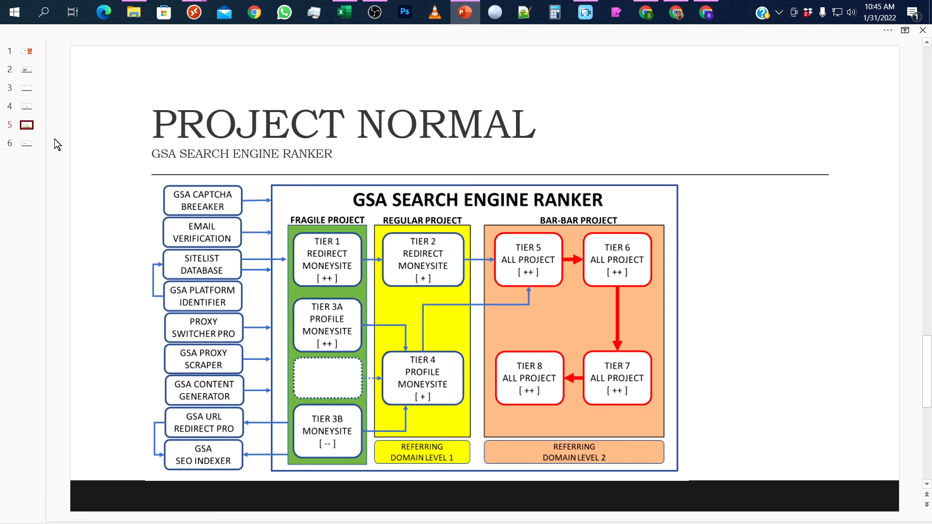
{"action": "left_click", "coordinate": [27, 145]}
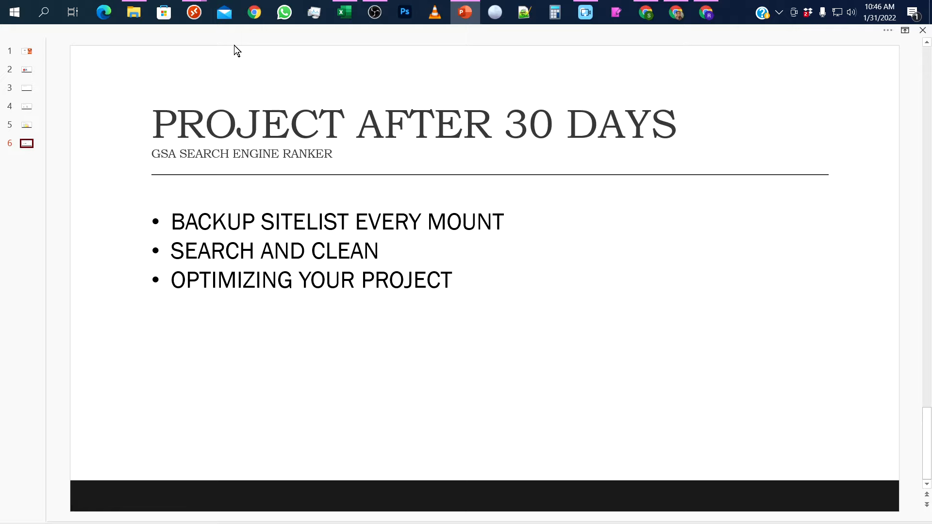
Open the global Settings' advanced page and review its site-list Tools menu.
{"action": "mouse_move", "coordinate": [187, 13]}
{"action": "left_click", "coordinate": [211, 52]}
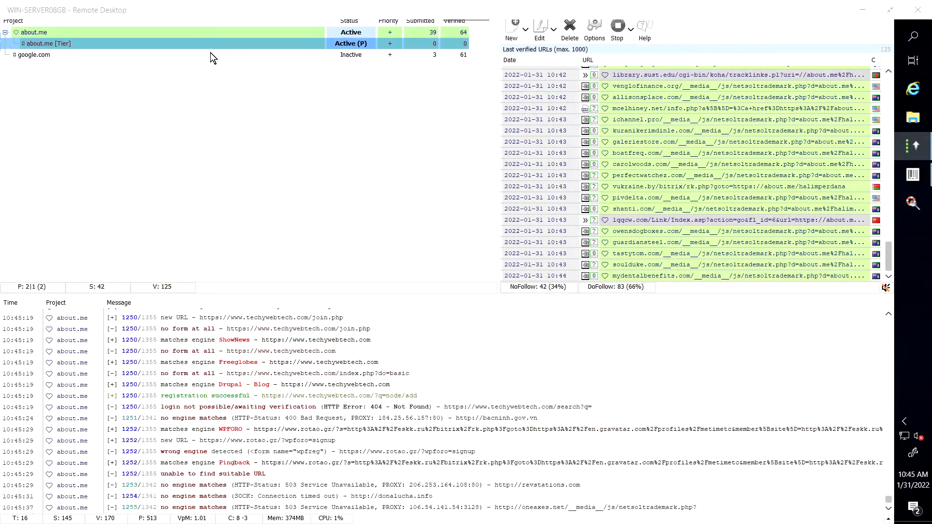
{"action": "left_click", "coordinate": [593, 39]}
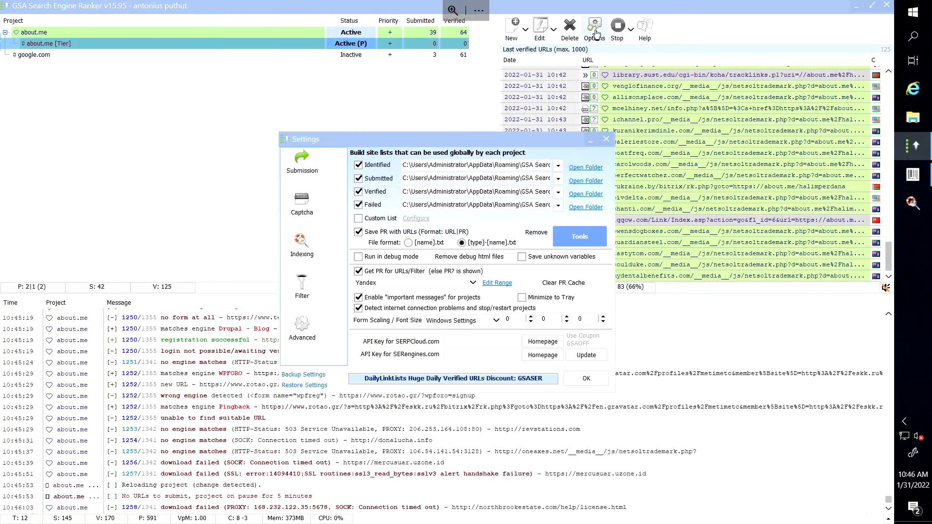
{"action": "left_click", "coordinate": [299, 334]}
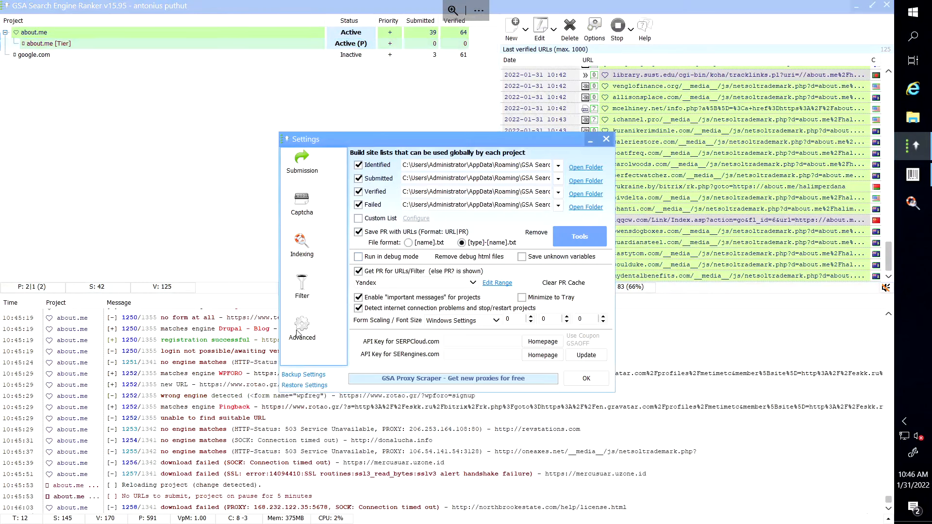
{"action": "left_click", "coordinate": [587, 234]}
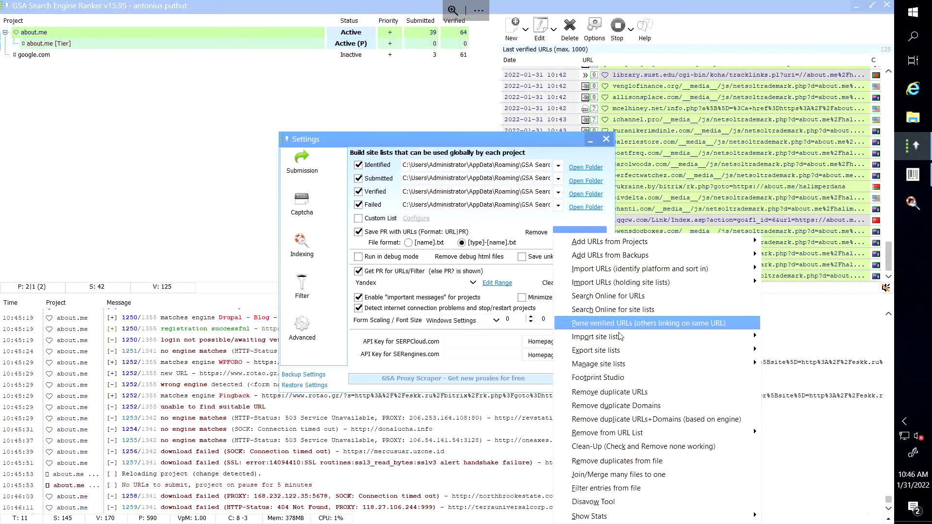
{"action": "mouse_move", "coordinate": [625, 351]}
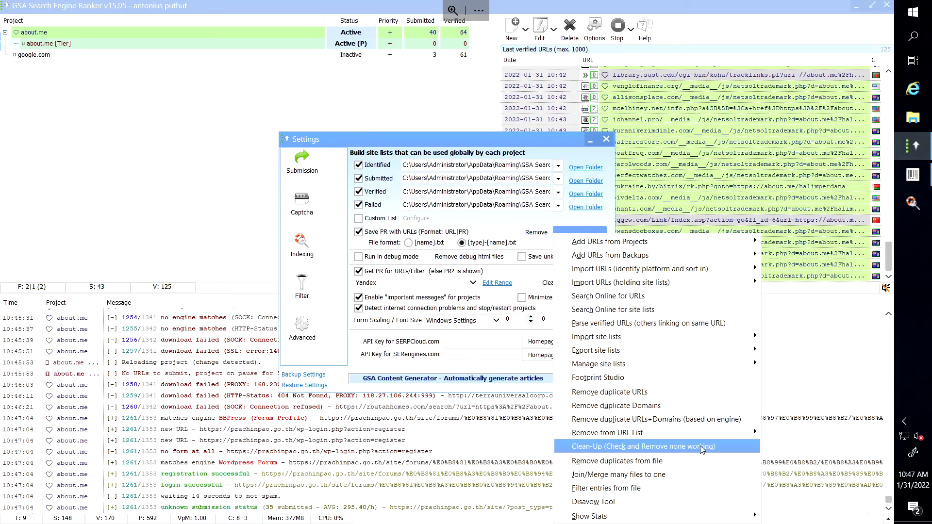
{"action": "left_click", "coordinate": [294, 103]}
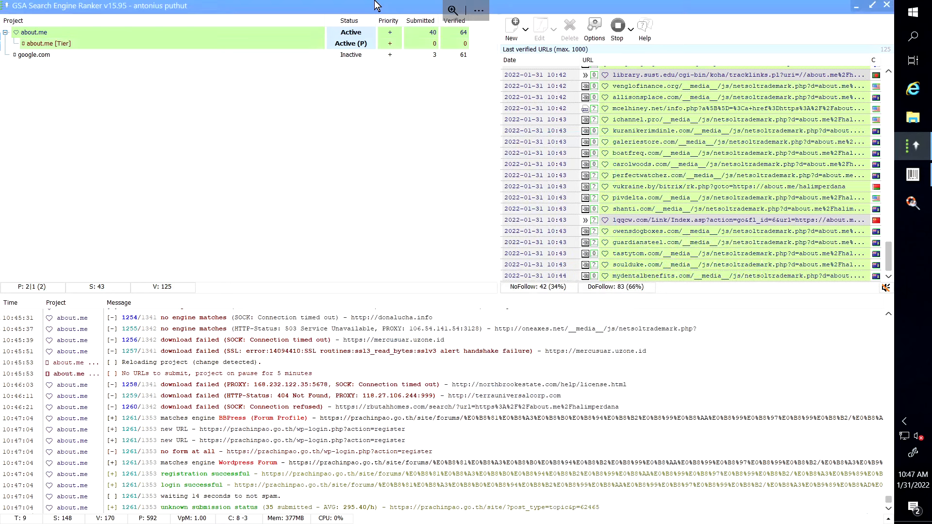
{"action": "mouse_move", "coordinate": [375, 2]}
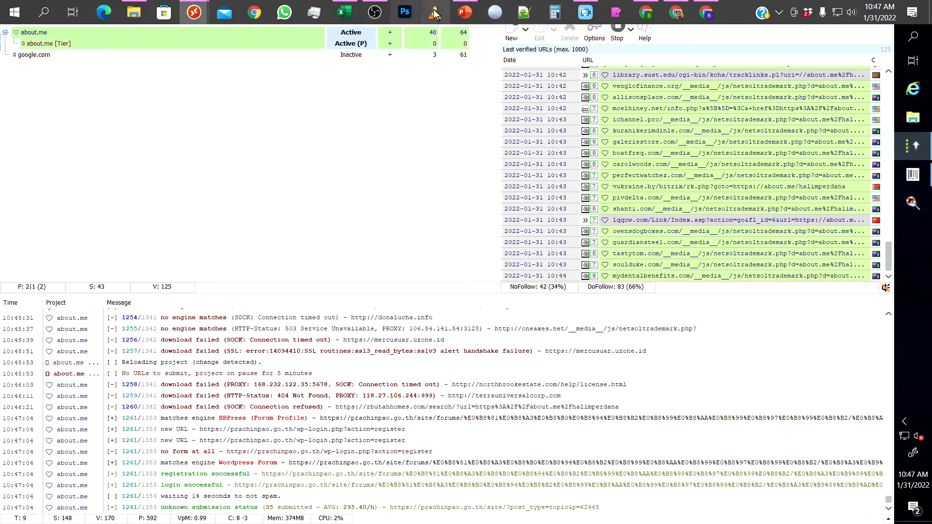
{"action": "left_click", "coordinate": [464, 12]}
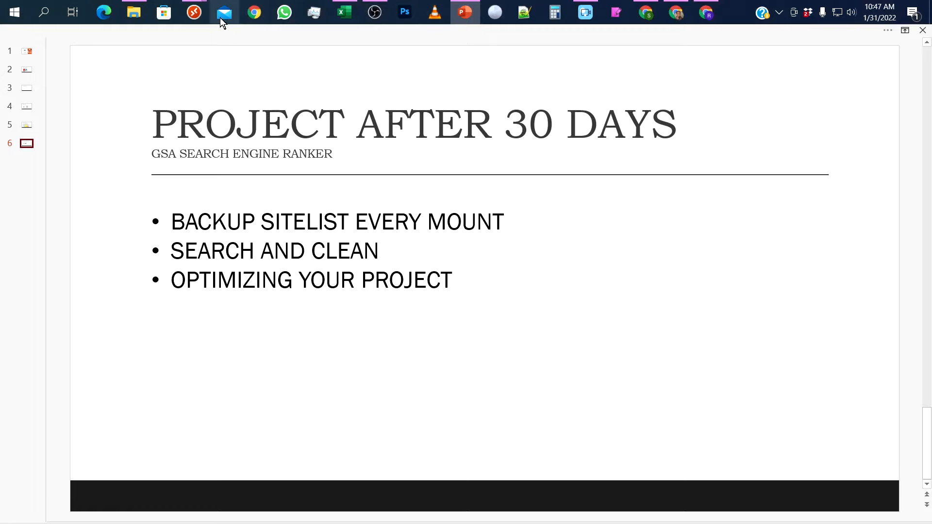
{"action": "mouse_move", "coordinate": [199, 18]}
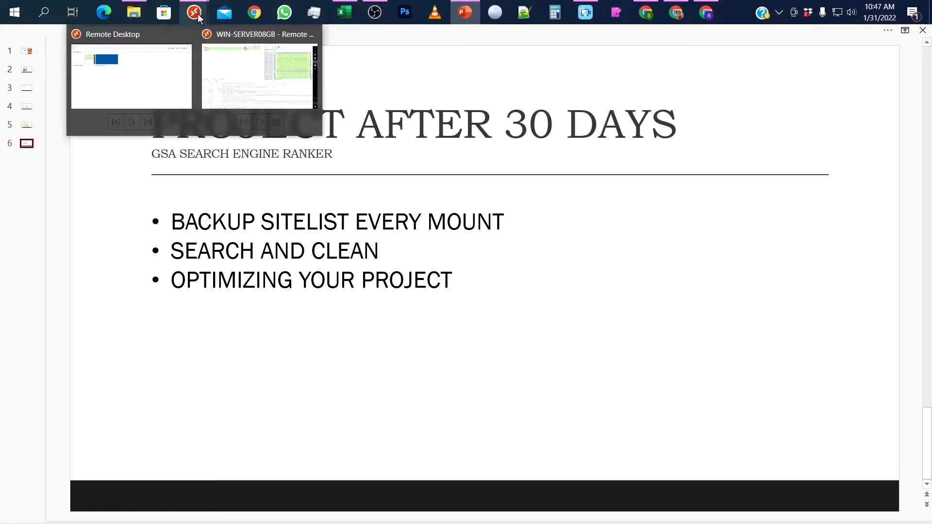
{"action": "left_click", "coordinate": [240, 70]}
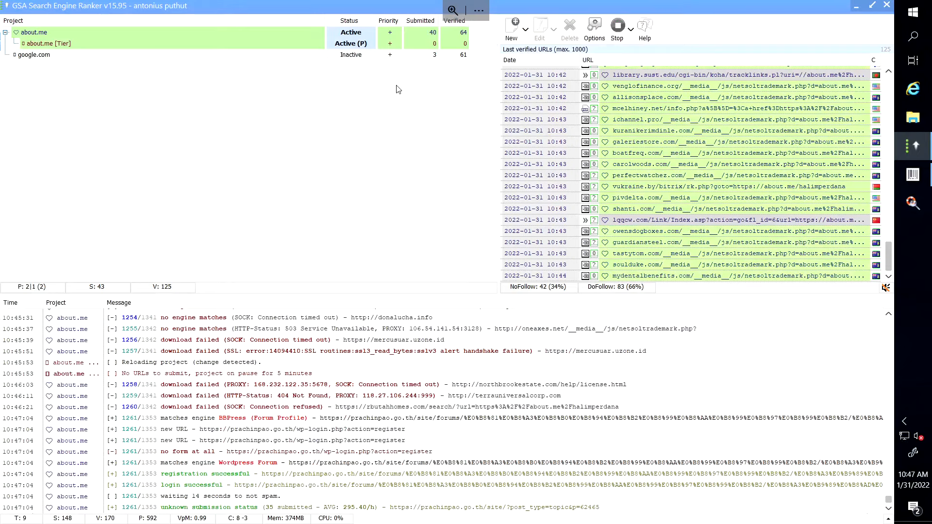
Reopen Options > Settings and display the site-list Tools menu.
{"action": "left_click", "coordinate": [600, 31]}
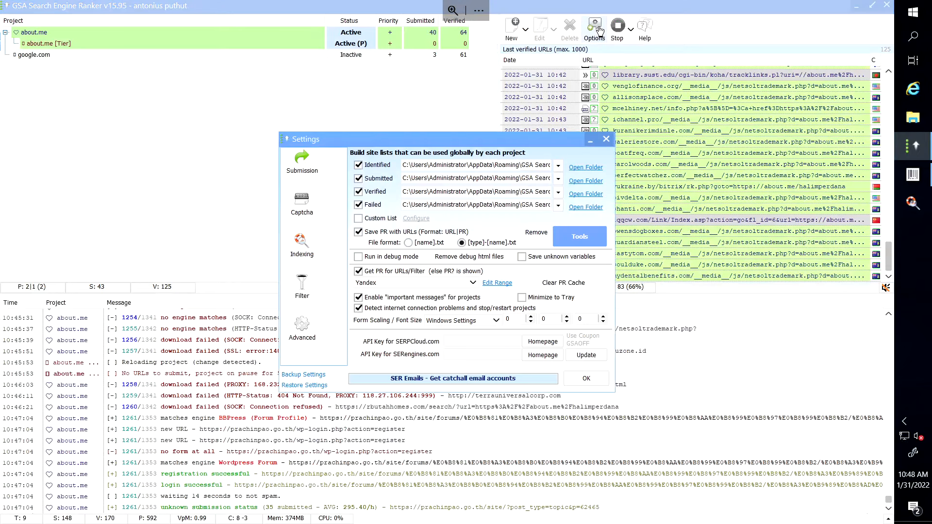
{"action": "left_click", "coordinate": [579, 230]}
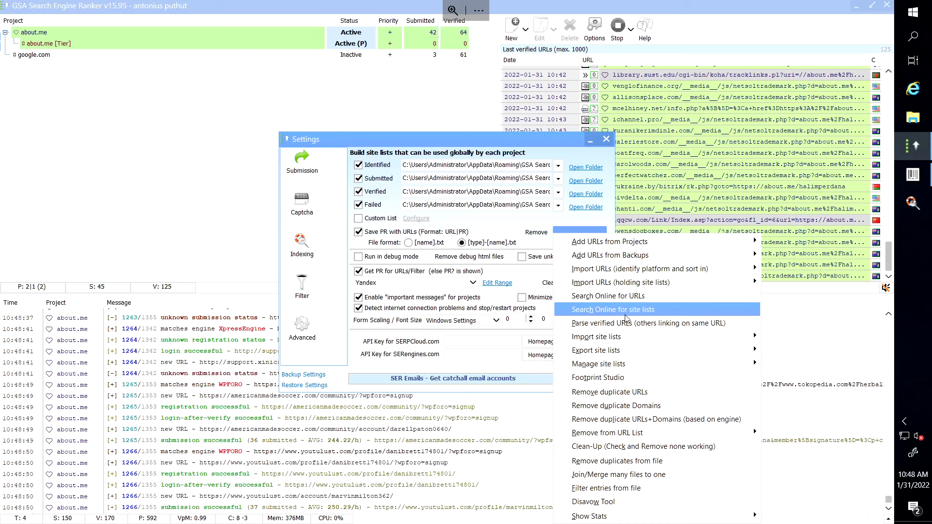
{"action": "mouse_move", "coordinate": [272, 10]}
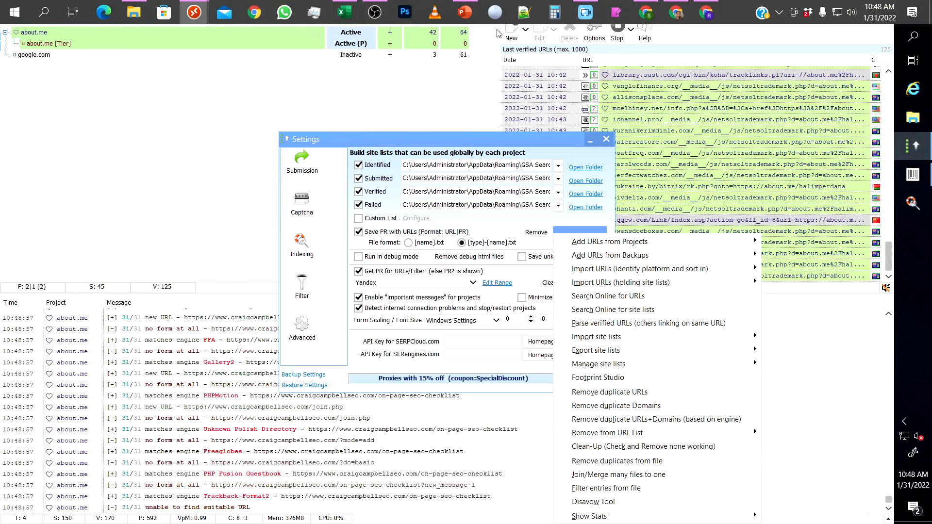
Switch to Chrome's Ahrefs Keywords Explorer matching terms for 'seo on page'.
{"action": "left_click", "coordinate": [680, 18]}
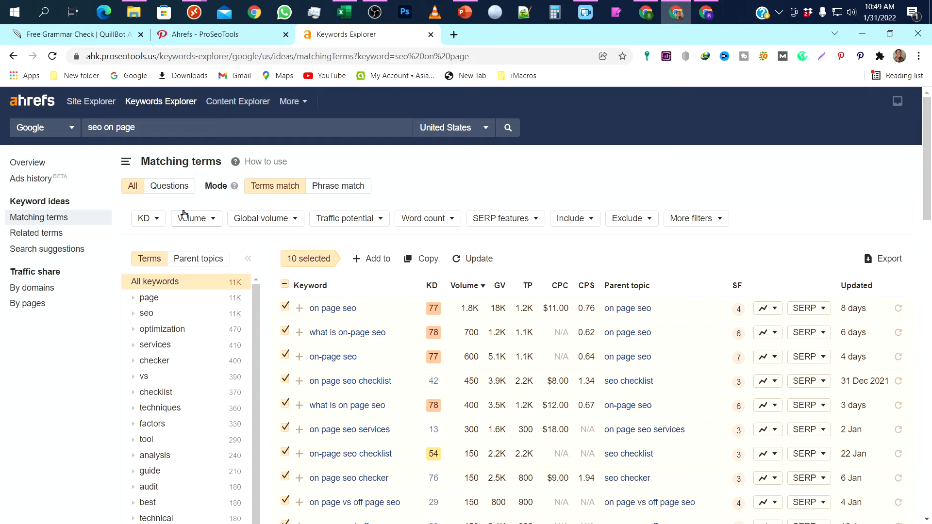
Dismiss GSA's site-list tools on WIN-SERVER08GB and bring up PowerPoint's PROJECT AFTER 30 DAYS slide.
{"action": "mouse_move", "coordinate": [194, 12]}
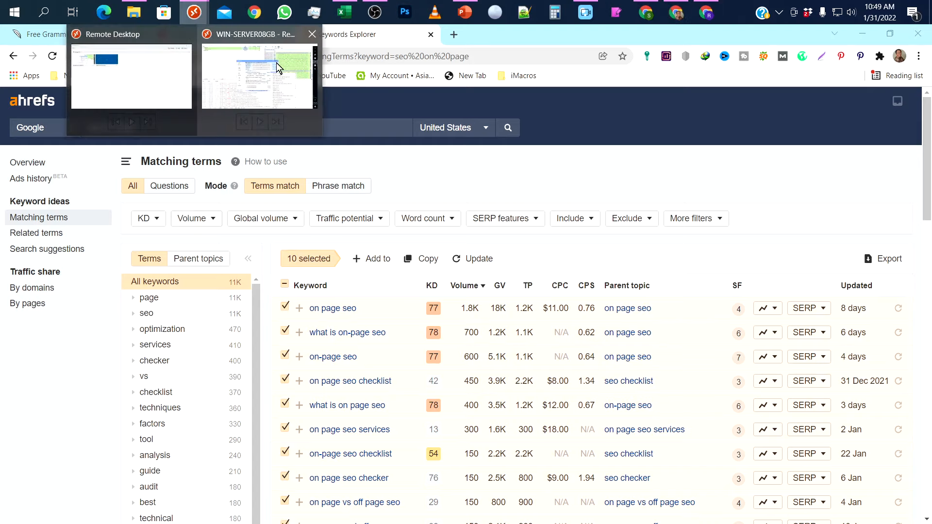
{"action": "left_click", "coordinate": [222, 65]}
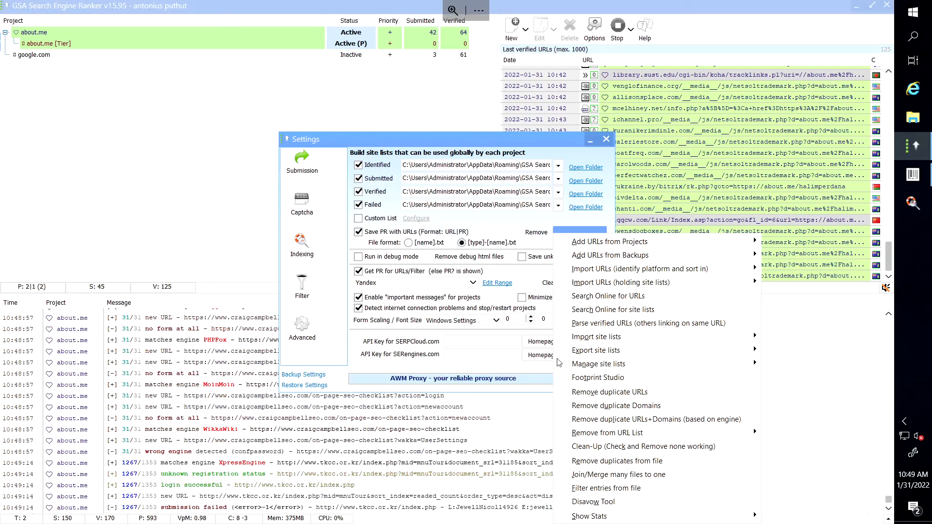
{"action": "left_click", "coordinate": [502, 192]}
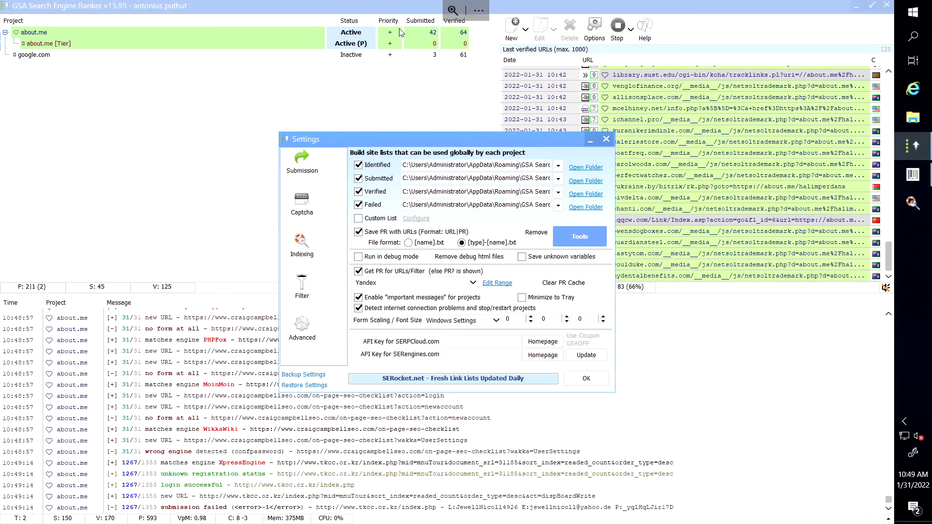
{"action": "mouse_move", "coordinate": [405, 1]}
{"action": "left_click", "coordinate": [471, 13]}
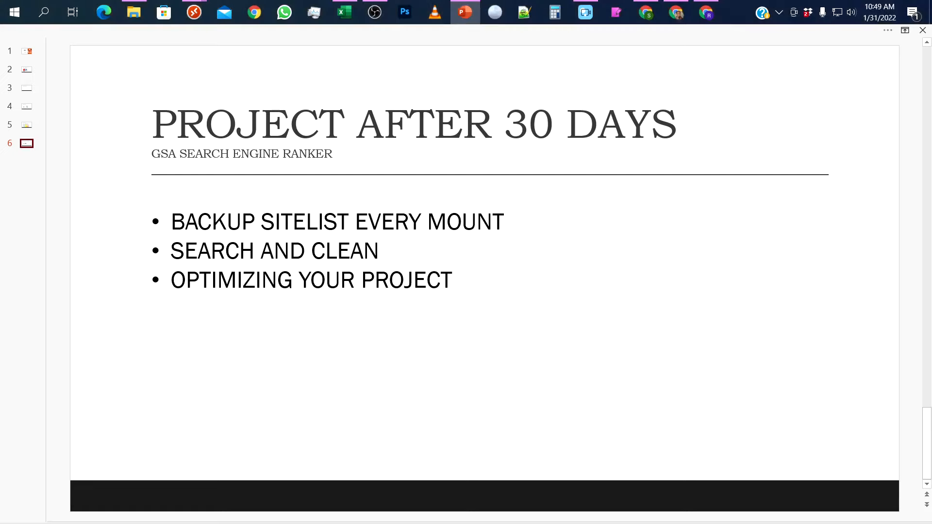
{"action": "left_click_drag", "start_coordinate": [172, 280], "coordinate": [457, 281]}
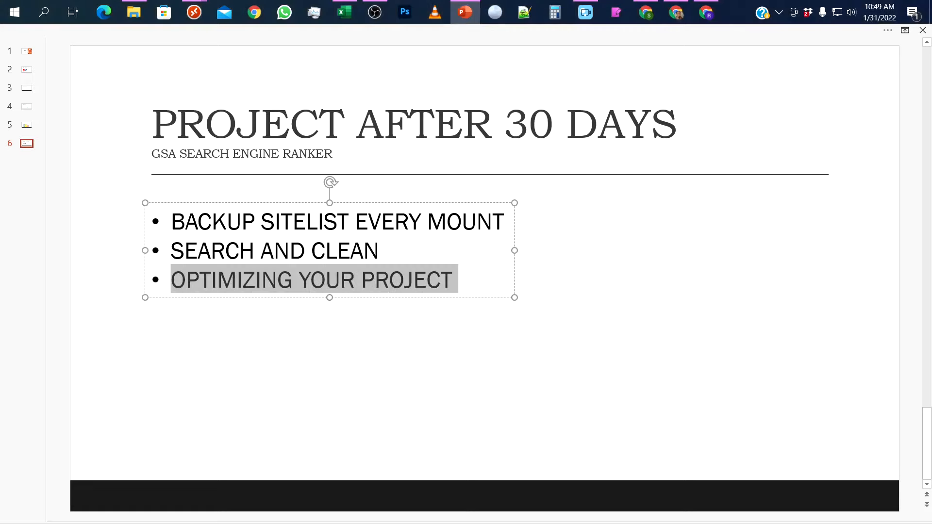
{"action": "left_click", "coordinate": [445, 347]}
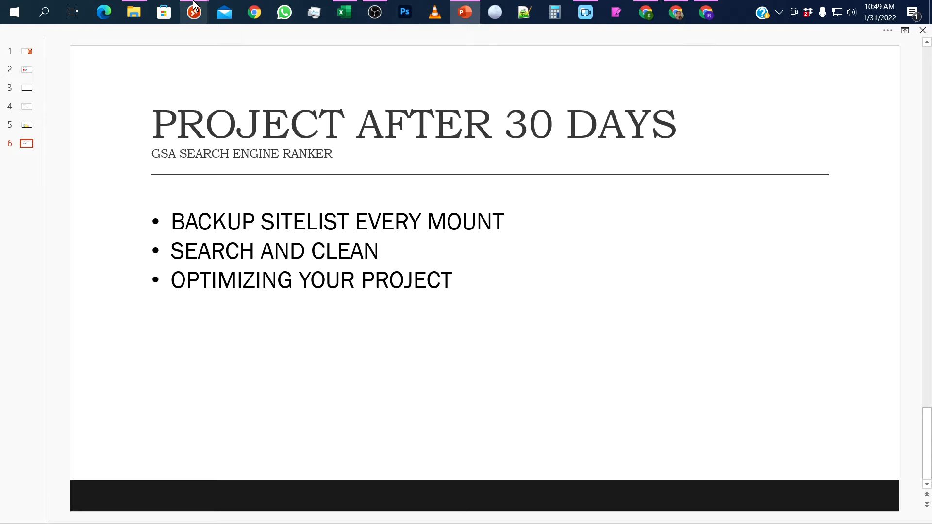
{"action": "mouse_move", "coordinate": [194, 9]}
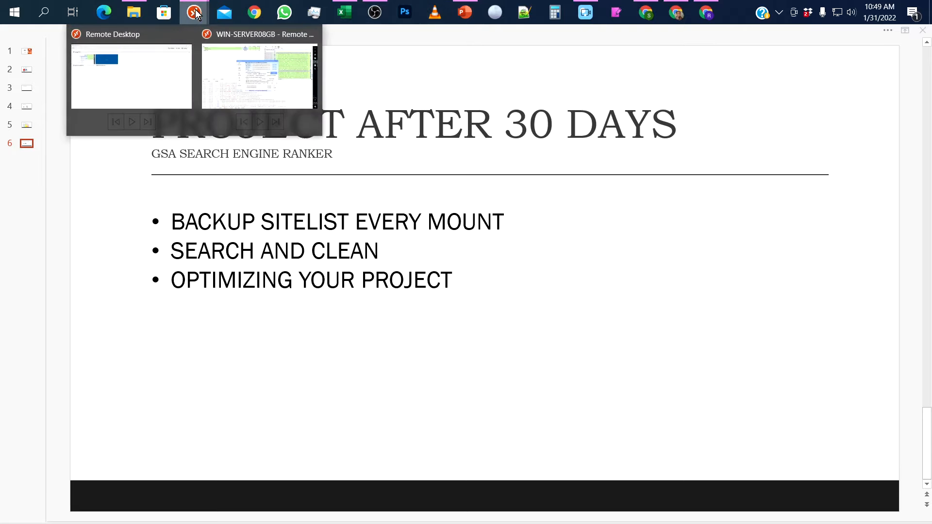
Close Settings with OK, request about.me's verified URLs, and dismiss the no-saved-data error.
{"action": "left_click", "coordinate": [222, 56]}
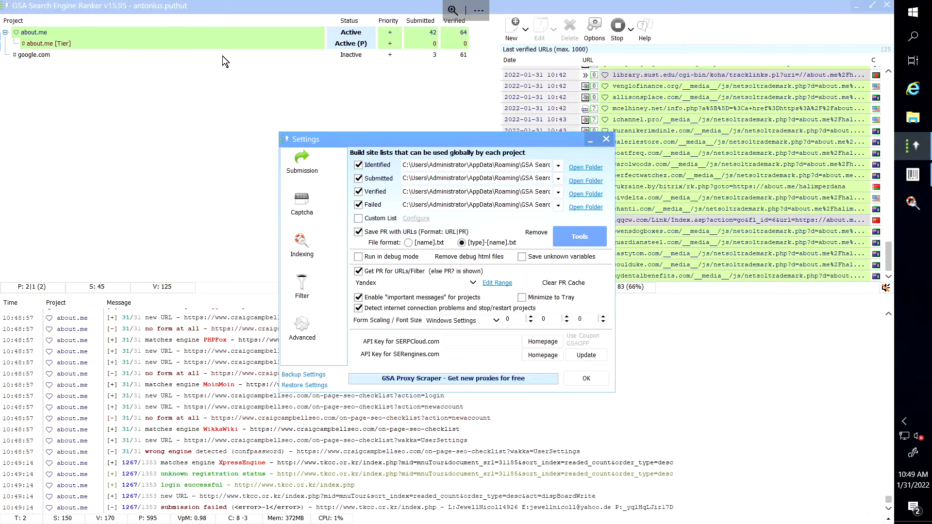
{"action": "left_click", "coordinate": [595, 380]}
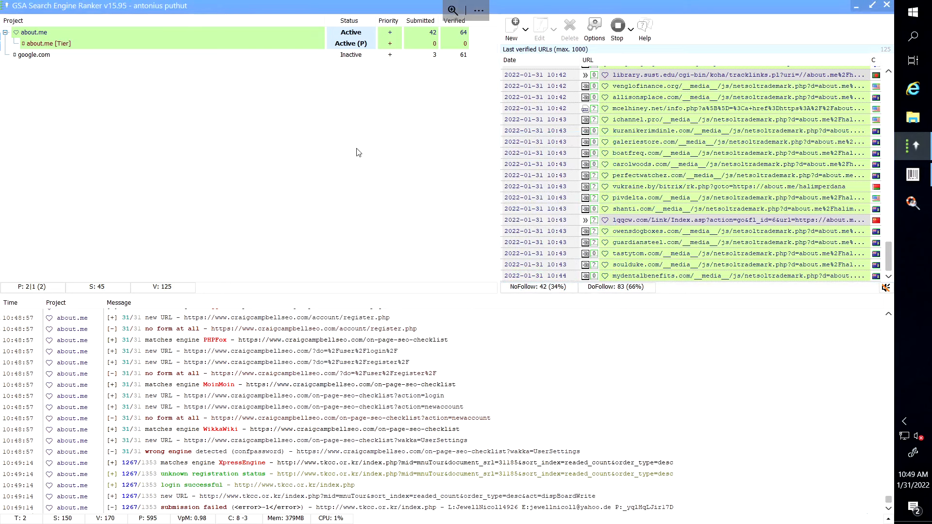
{"action": "left_click", "coordinate": [205, 31]}
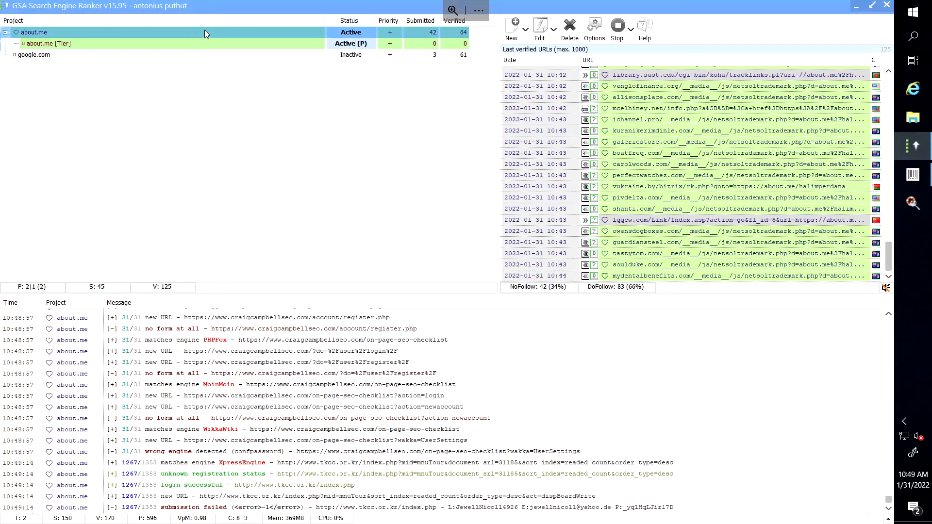
{"action": "right_click", "coordinate": [205, 31]}
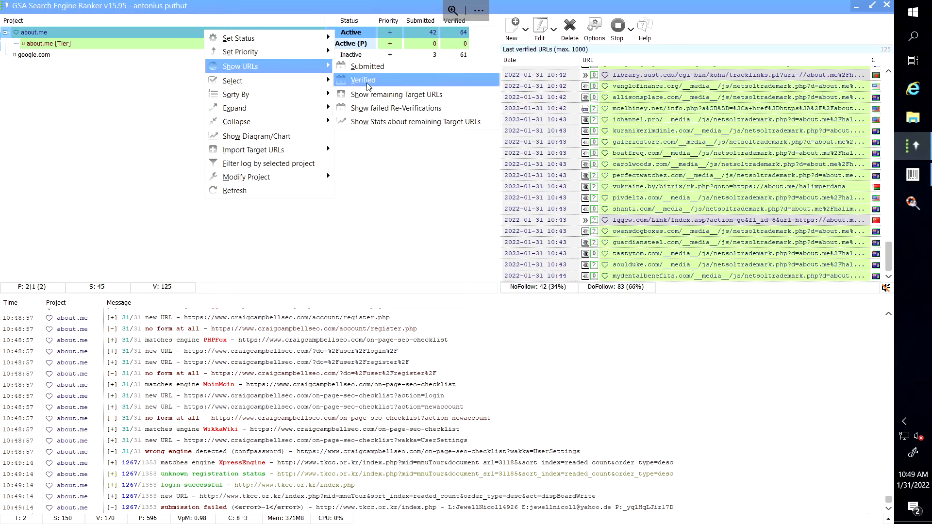
{"action": "left_click", "coordinate": [369, 82]}
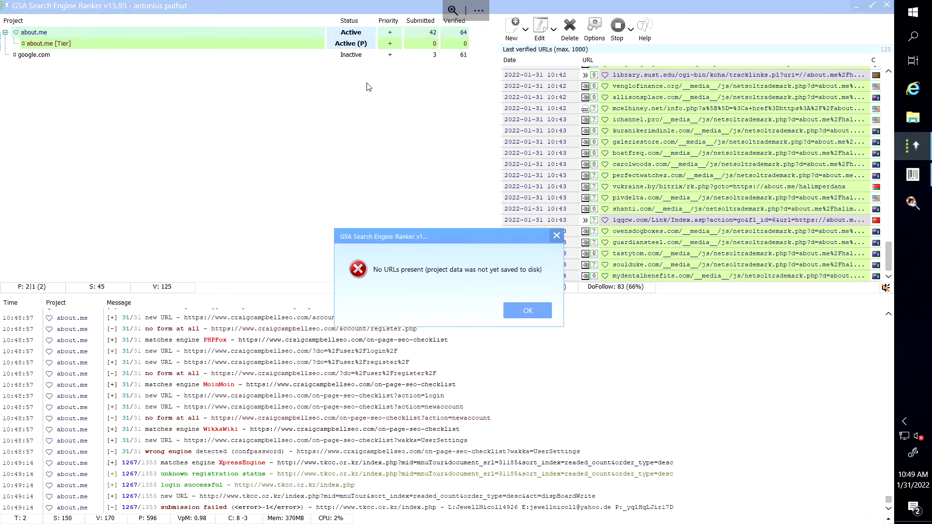
{"action": "left_click", "coordinate": [527, 312]}
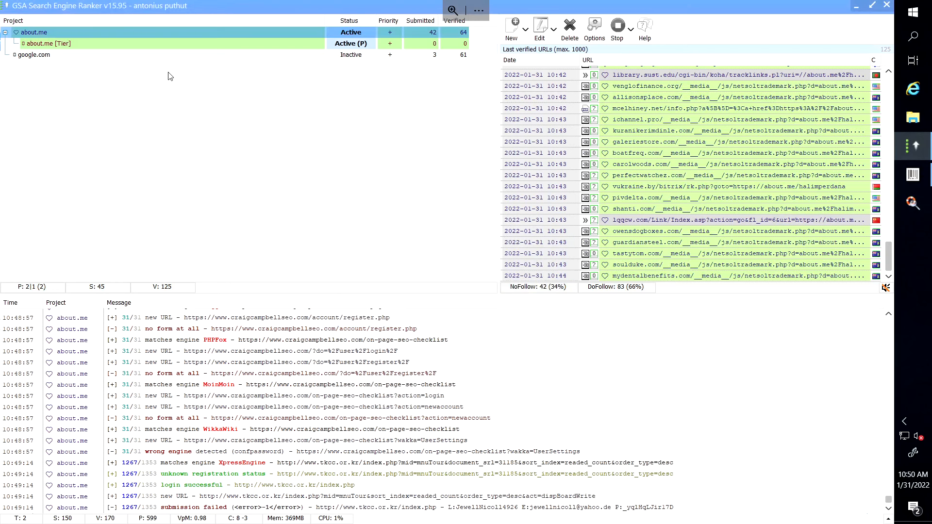
List google.com's verified URLs and show the Backlinks by Engine text report for its 61 URLs.
{"action": "left_click", "coordinate": [169, 56]}
{"action": "right_click", "coordinate": [169, 55]}
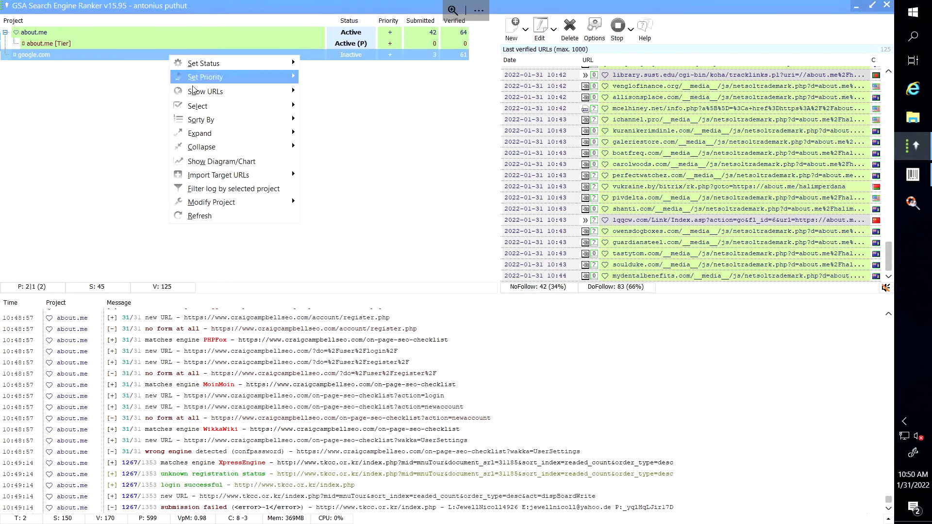
{"action": "mouse_move", "coordinate": [243, 92]}
{"action": "left_click", "coordinate": [323, 110]}
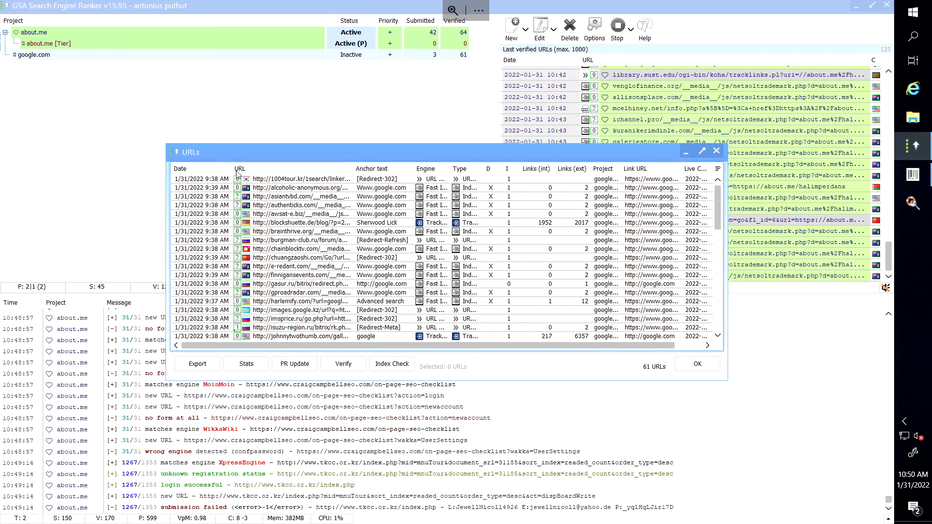
{"action": "left_click", "coordinate": [246, 363]}
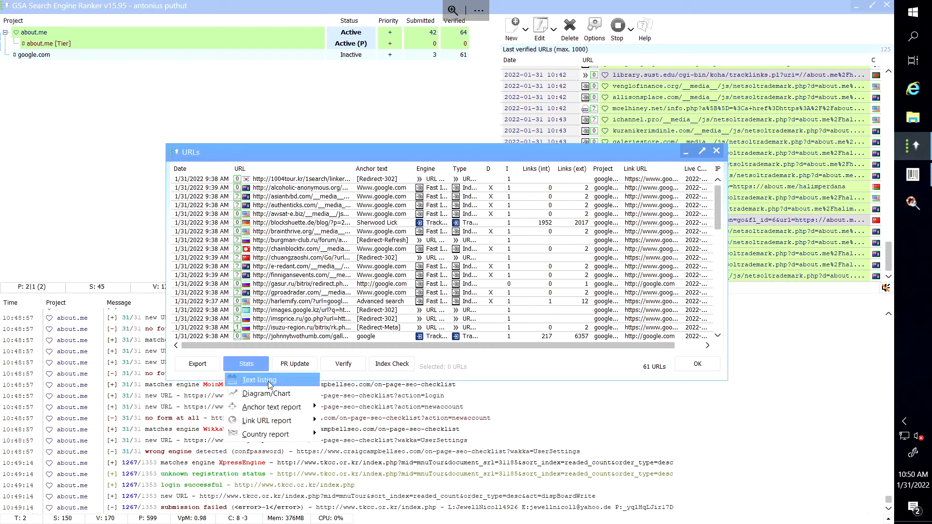
{"action": "left_click", "coordinate": [268, 380]}
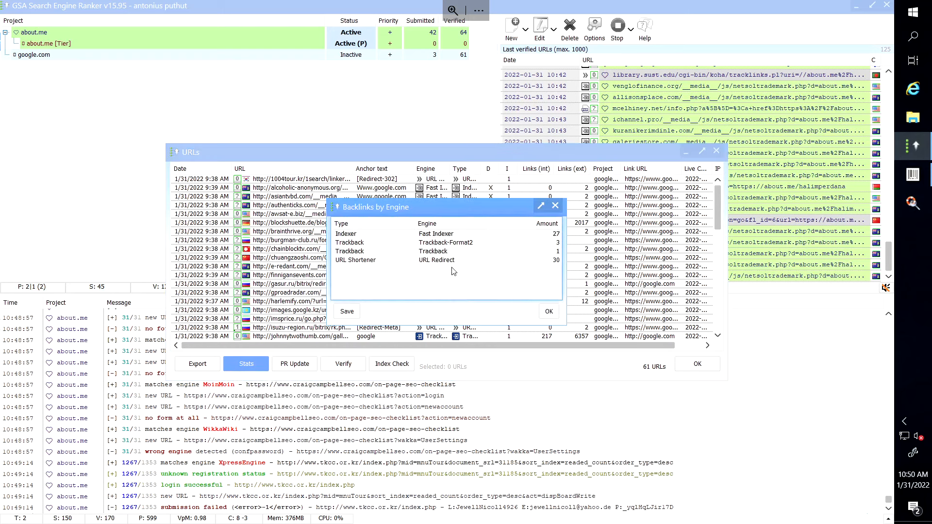
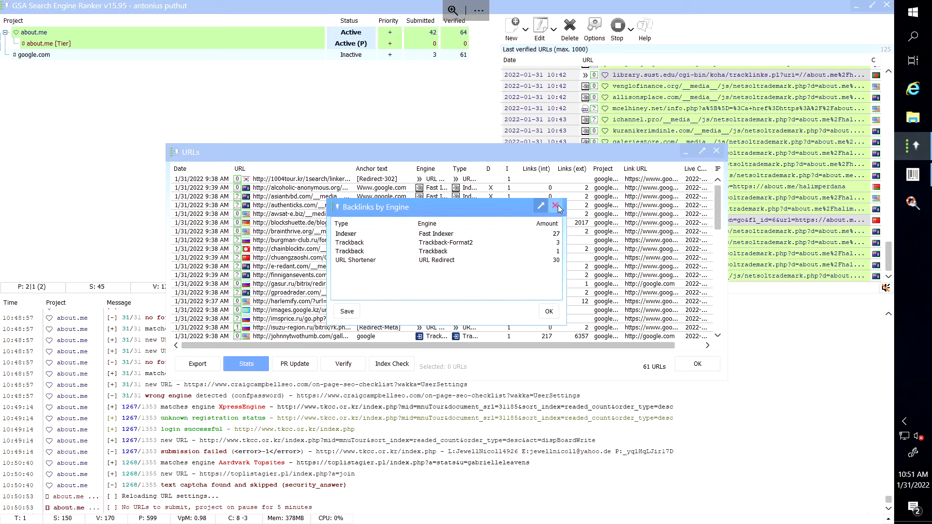
Save the backlinks-by-engine report as google-project.txt in the DOCUMENT folder.
{"action": "left_click", "coordinate": [347, 314]}
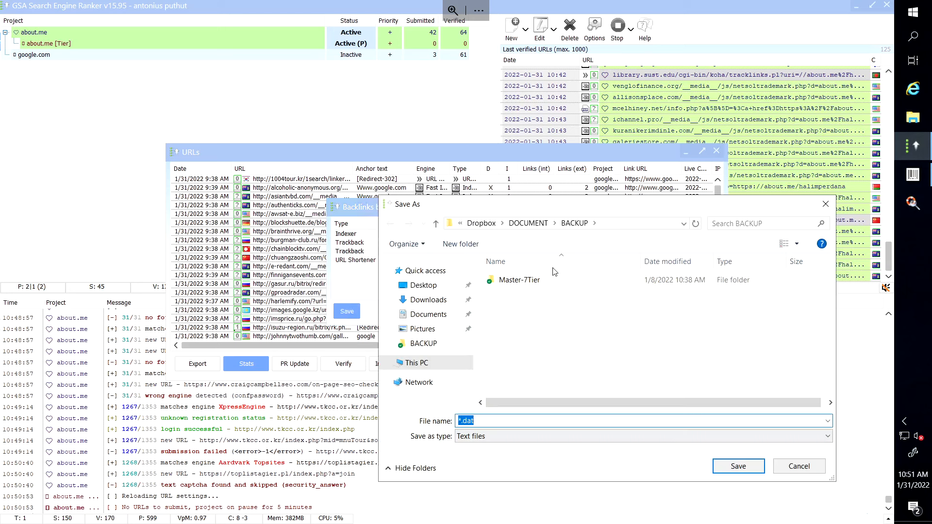
{"action": "left_click", "coordinate": [531, 223]}
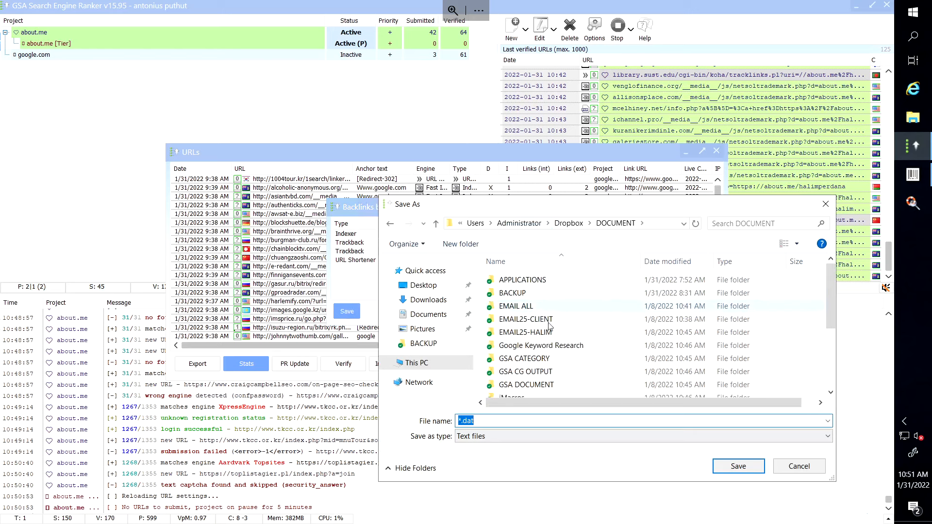
{"action": "left_click", "coordinate": [514, 420]}
{"action": "key", "text": "shift+Right"}
{"action": "key", "text": "shift+Right"}
{"action": "key", "text": "shift+Right"}
{"action": "key", "text": "shift+Right"}
{"action": "key", "text": "shift+Right"}
{"action": "type", "text": "g"}
{"action": "type", "text": "oog"}
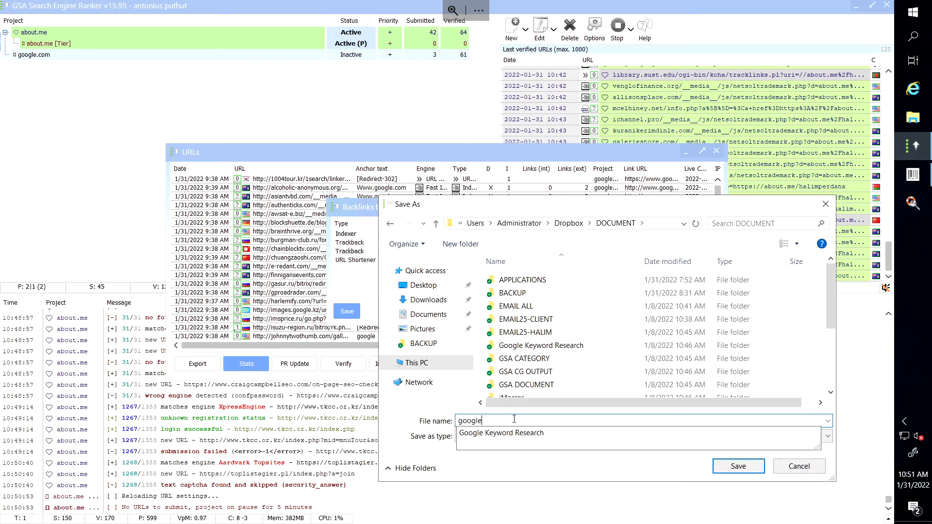
{"action": "type", "text": "le-projec"}
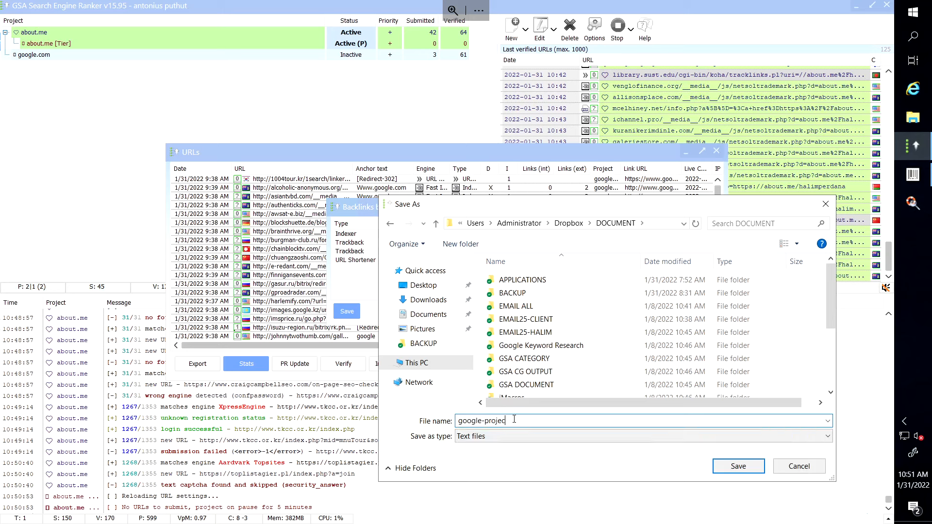
{"action": "type", "text": "t.txt"}
{"action": "key", "text": "Return"}
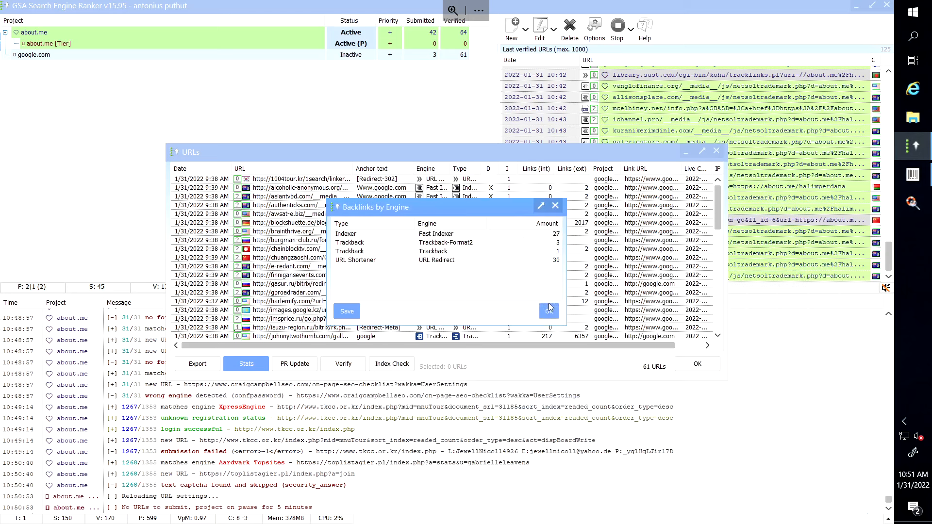
Close the stats and verified URLs windows, open google.com's project settings, then switch to File Explorer.
{"action": "left_click", "coordinate": [549, 309]}
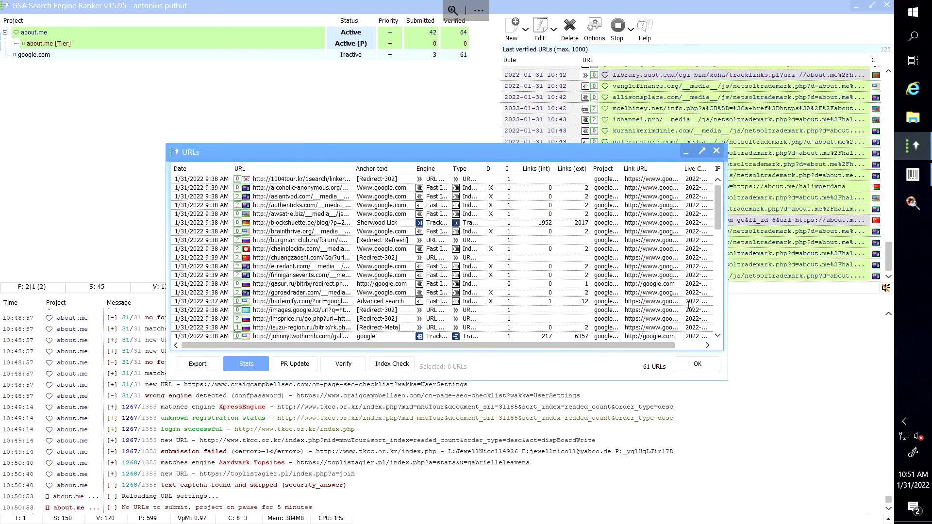
{"action": "left_click", "coordinate": [716, 151]}
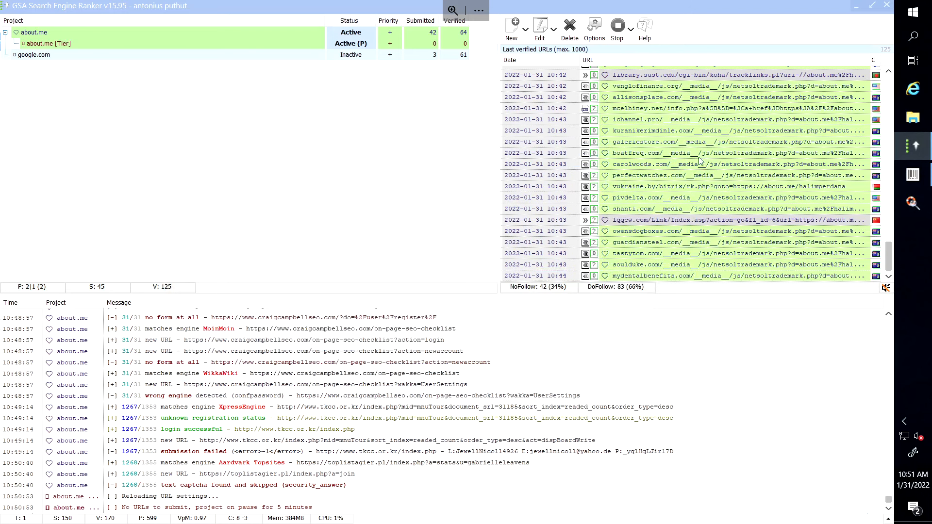
{"action": "double_click", "coordinate": [98, 55]}
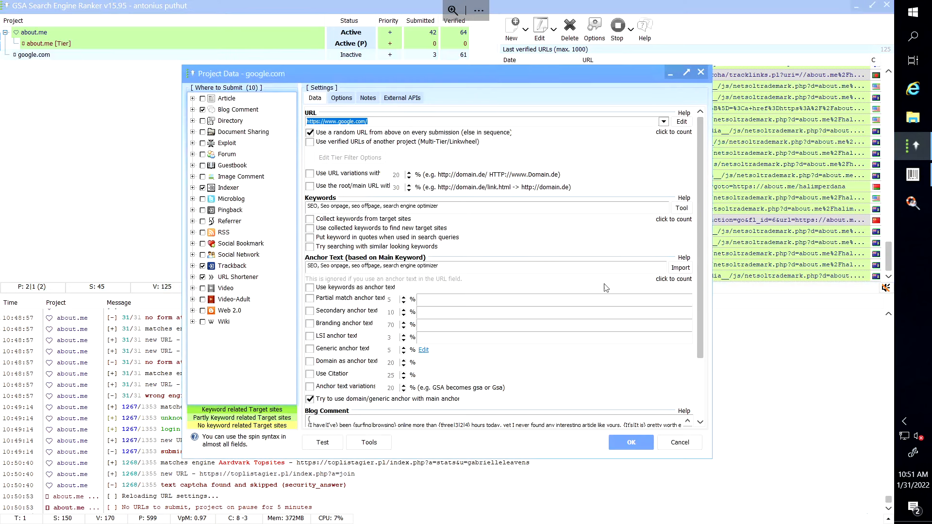
{"action": "left_click", "coordinate": [914, 120]}
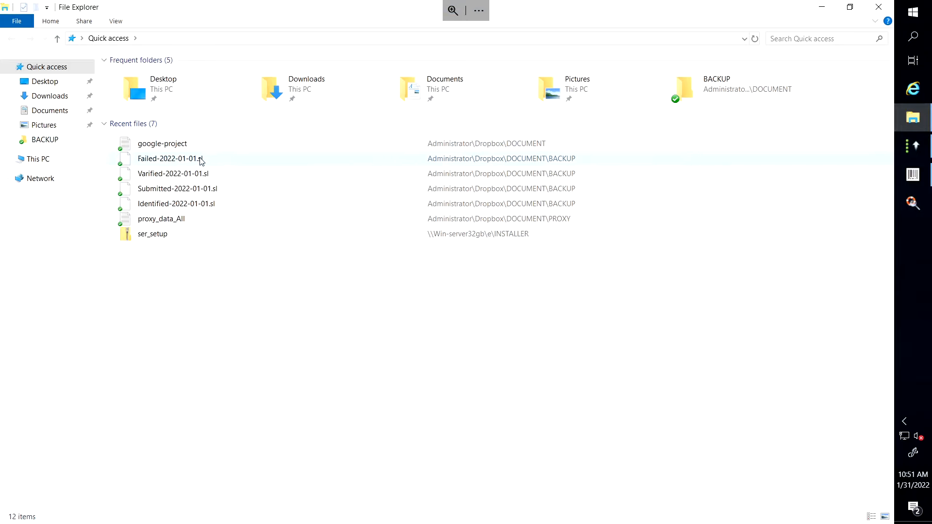
Open google-project in Notepad, move it lower right, and minimize File Explorer.
{"action": "left_click", "coordinate": [183, 146]}
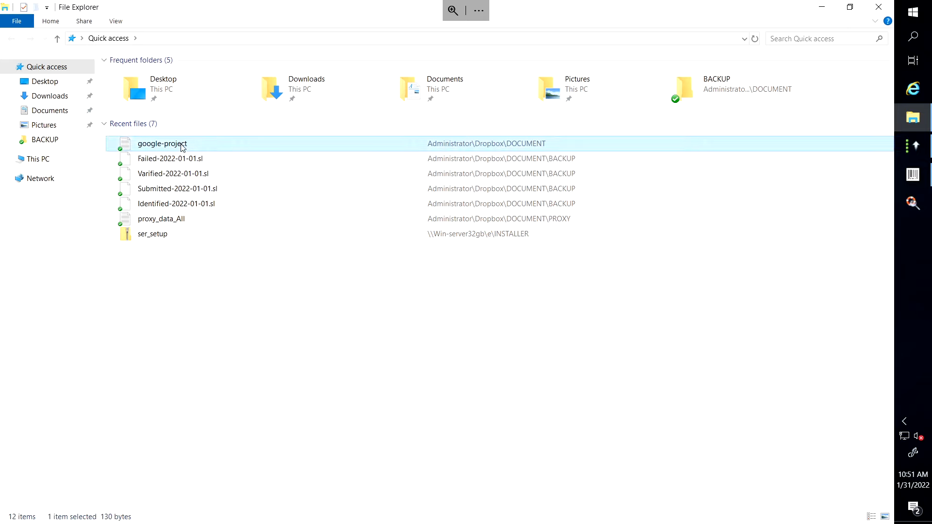
{"action": "double_click", "coordinate": [182, 147]}
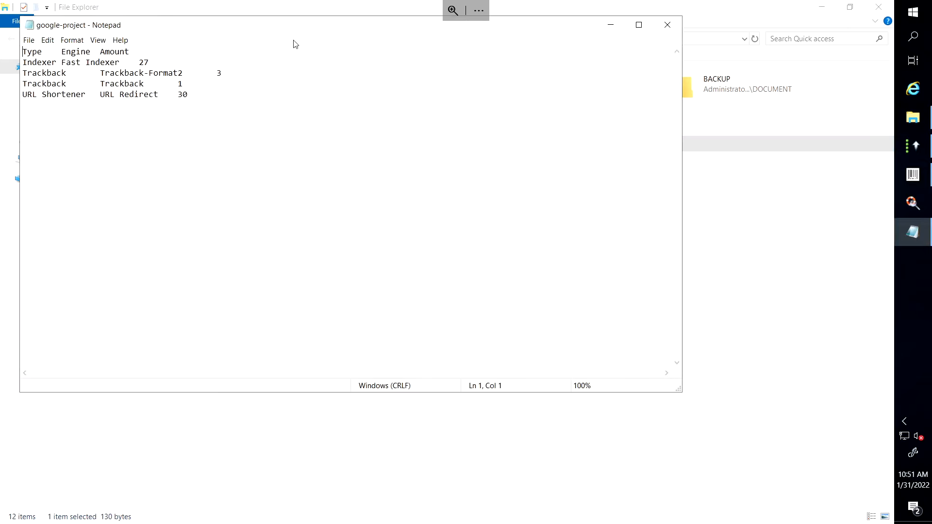
{"action": "left_click_drag", "start_coordinate": [297, 27], "coordinate": [629, 151]}
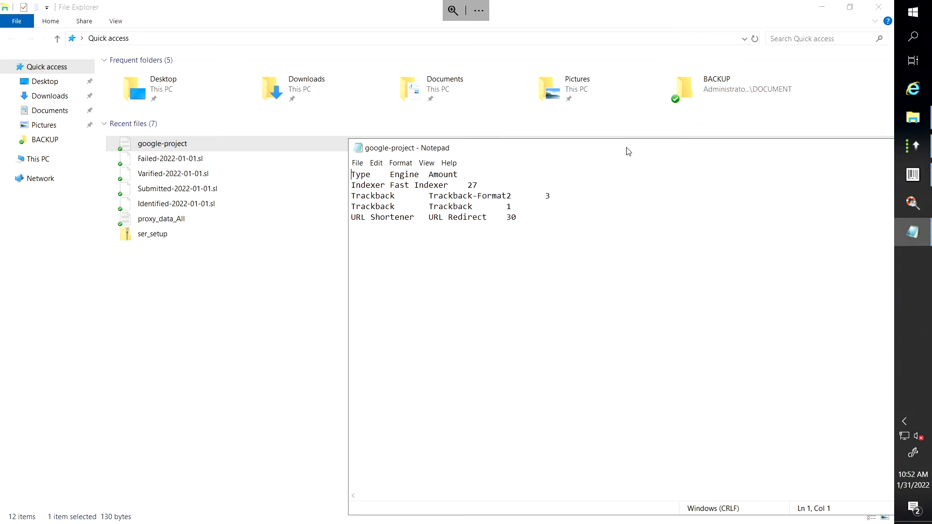
{"action": "left_click", "coordinate": [820, 12]}
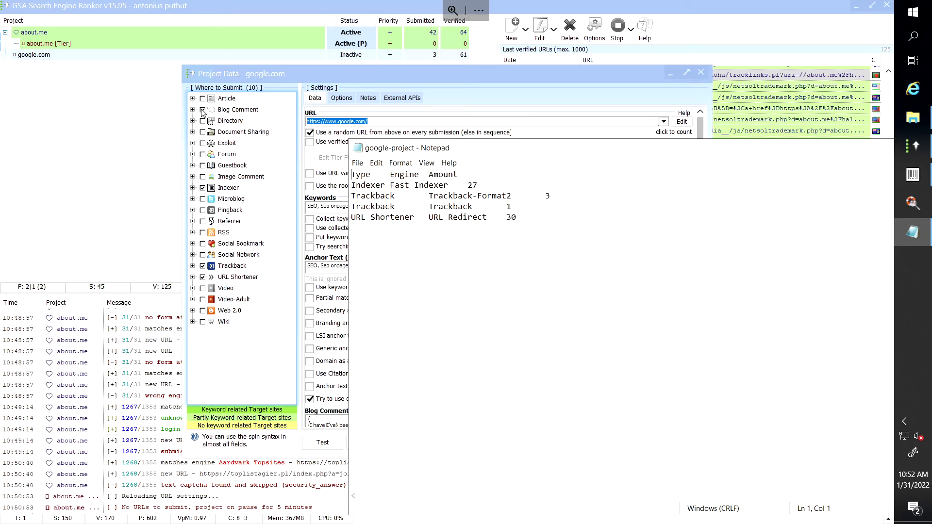
Uncheck Blog Comment for google.com and expand the Indexer engine list.
{"action": "left_click", "coordinate": [202, 111]}
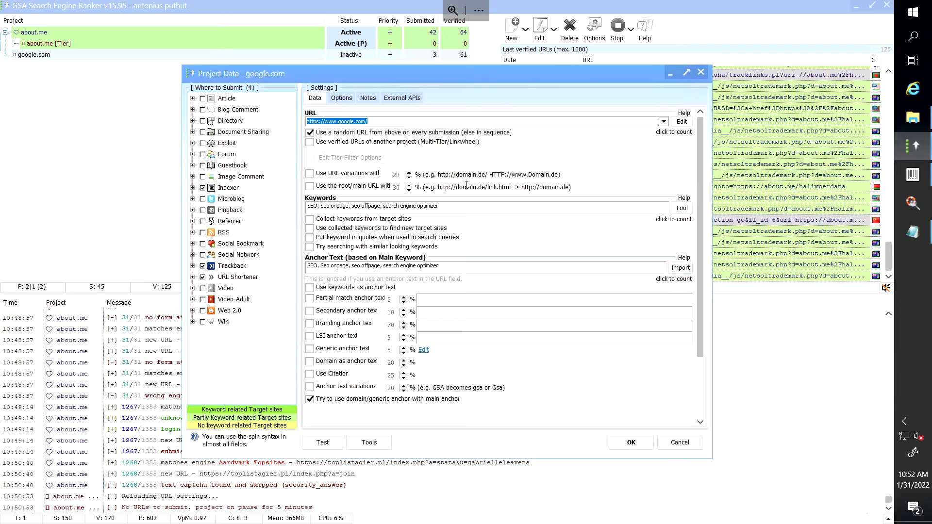
{"action": "key", "text": "alt+Tab"}
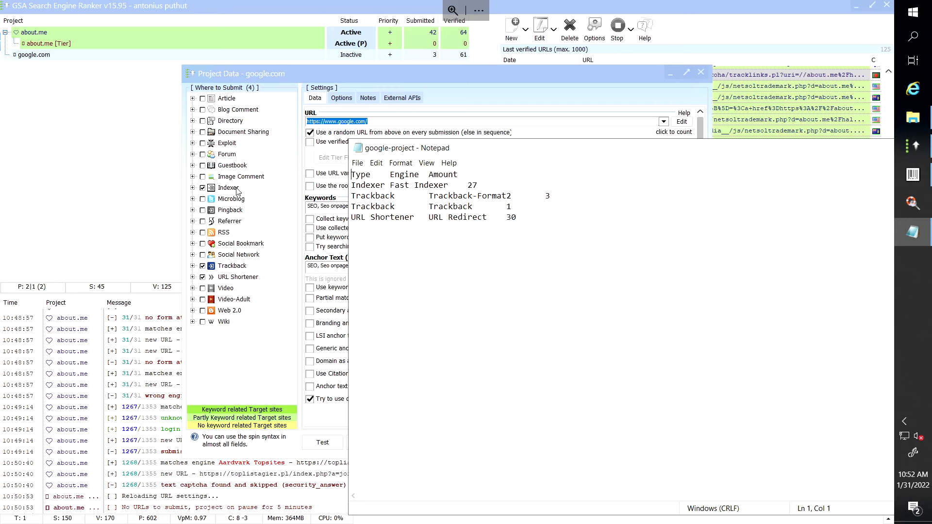
{"action": "left_click", "coordinate": [193, 193]}
{"action": "left_click", "coordinate": [192, 188]}
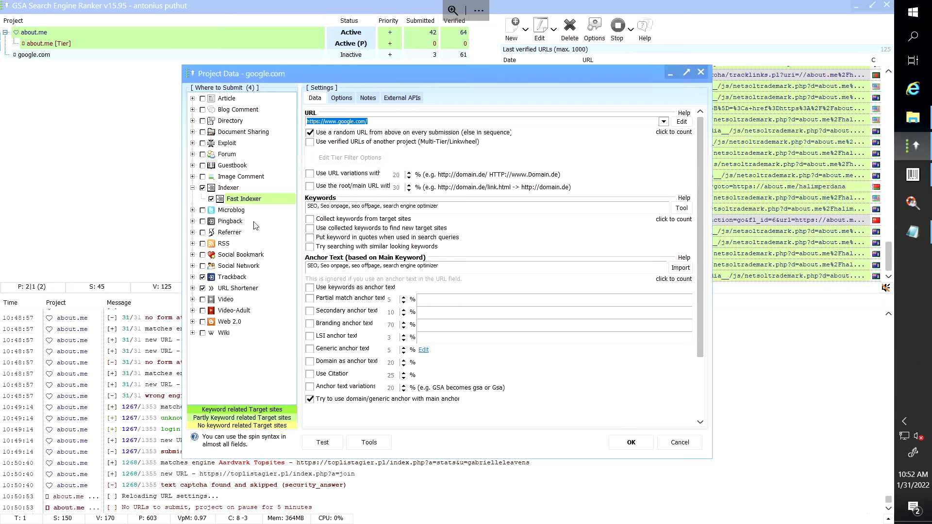
{"action": "mouse_move", "coordinate": [284, 203]}
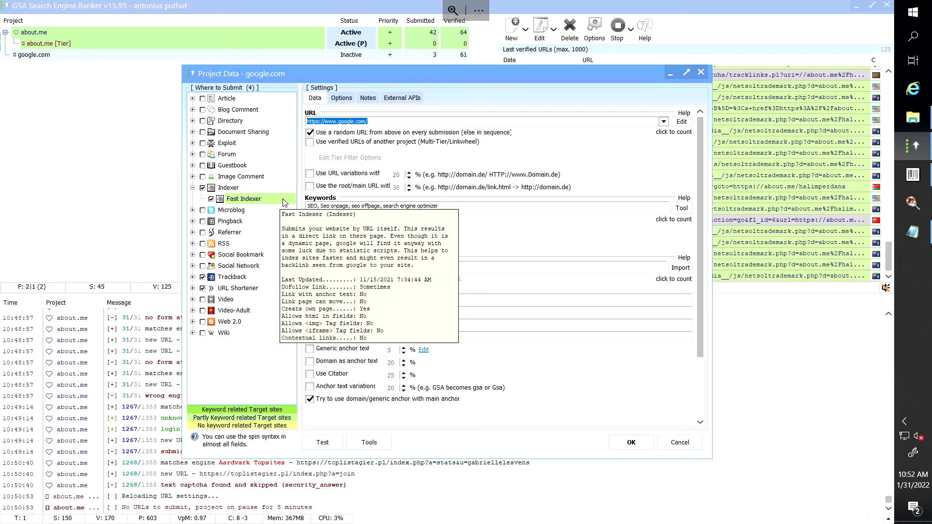
{"action": "key", "text": "alt+Tab"}
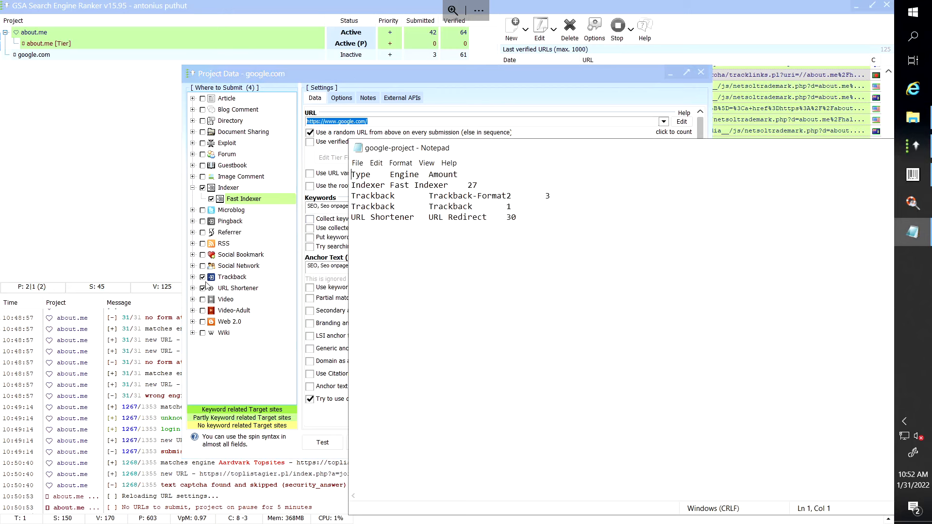
Expand Trackback and change the notes' Trackback-Format2 amount from 3 to 30.
{"action": "left_click", "coordinate": [193, 277]}
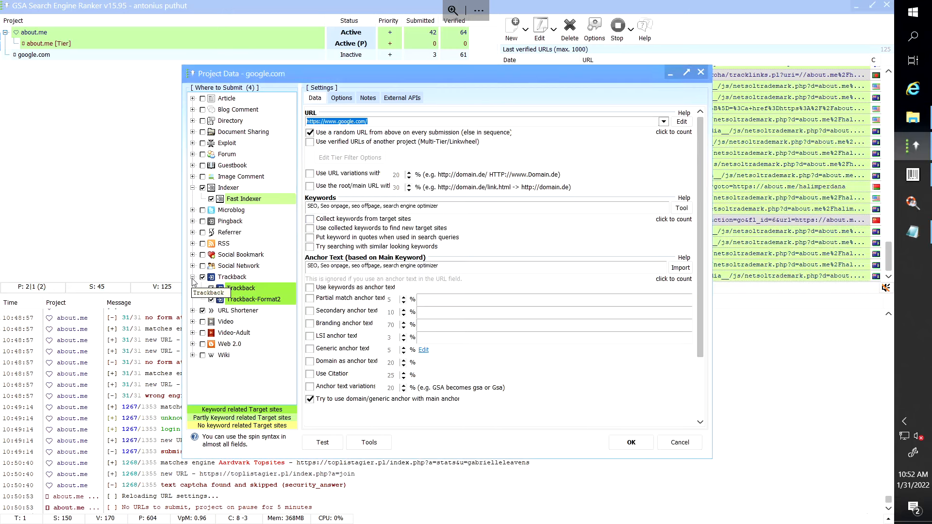
{"action": "key", "text": "alt+Tab"}
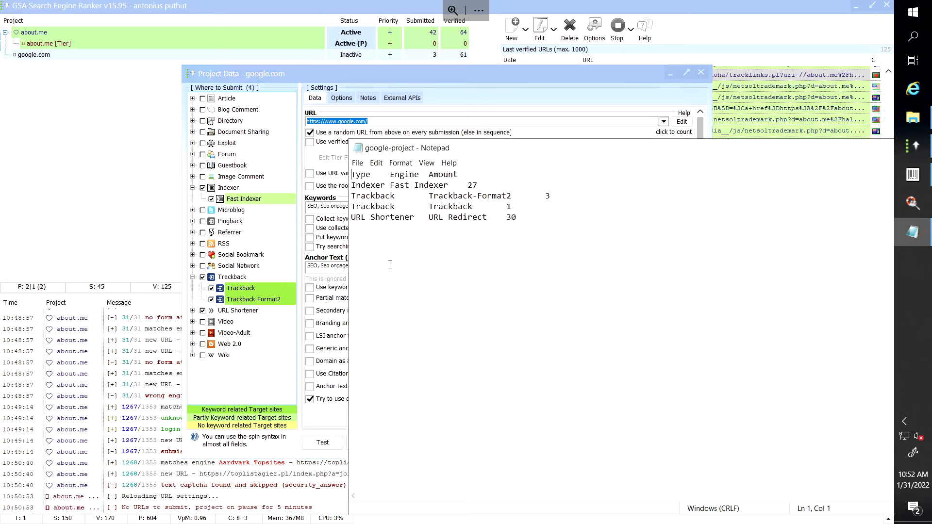
{"action": "left_click", "coordinate": [556, 196]}
{"action": "type", "text": "0"}
Untick the Trackback engine, then expand URL Shortener to list its engines.
{"action": "left_click", "coordinate": [212, 289]}
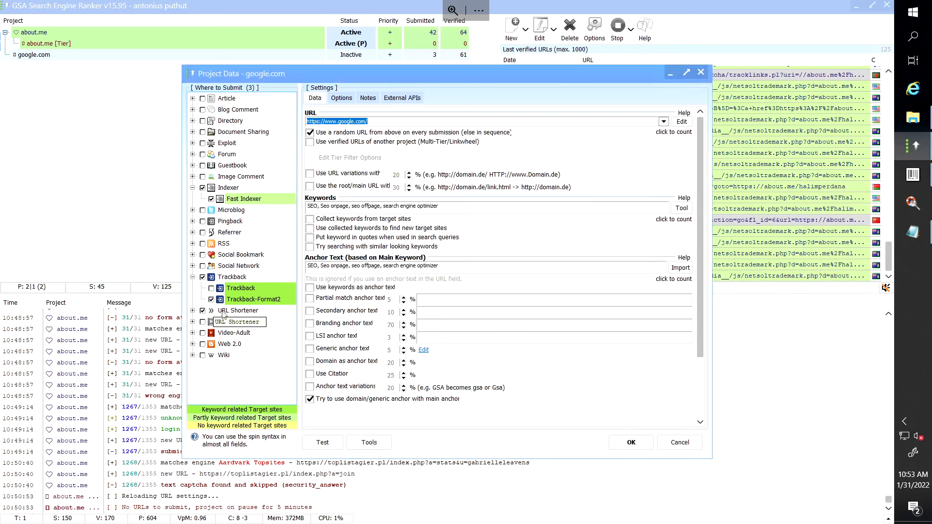
{"action": "key", "text": "alt+Tab"}
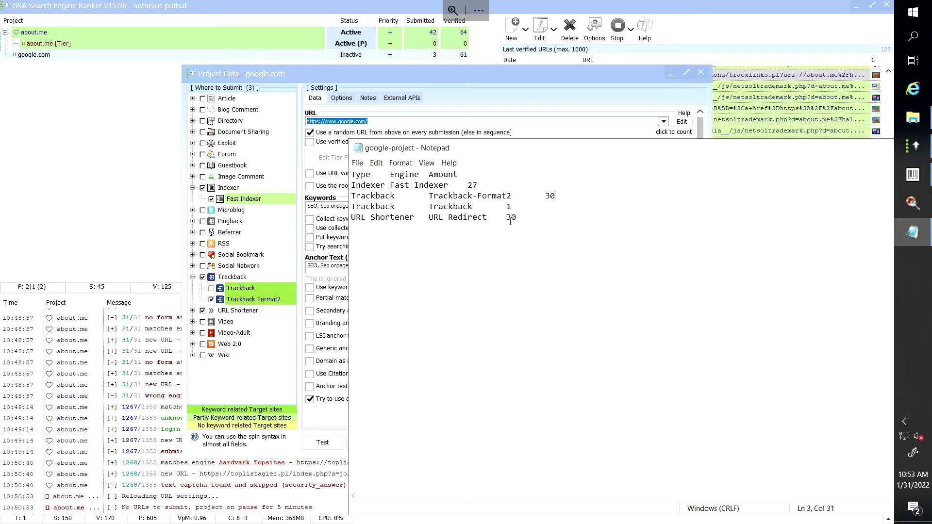
{"action": "left_click", "coordinate": [194, 311]}
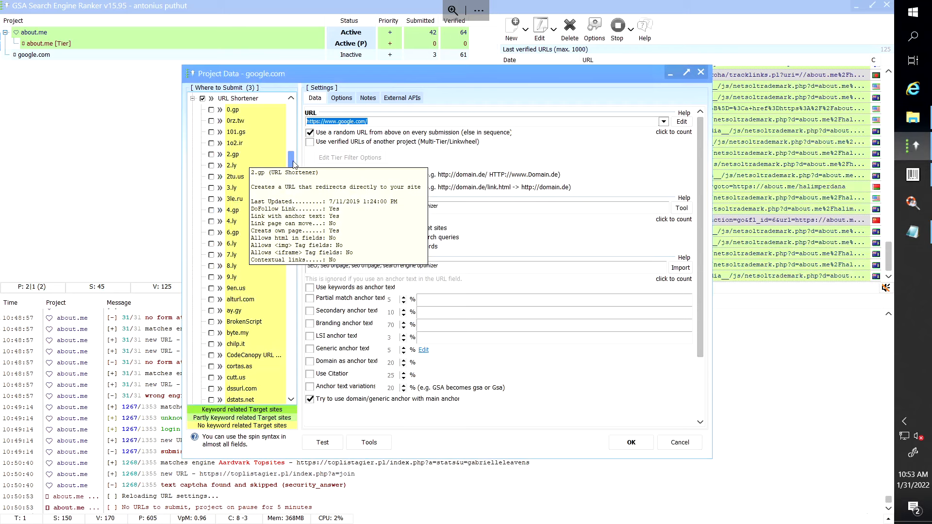
{"action": "left_click_drag", "start_coordinate": [294, 164], "coordinate": [293, 142]}
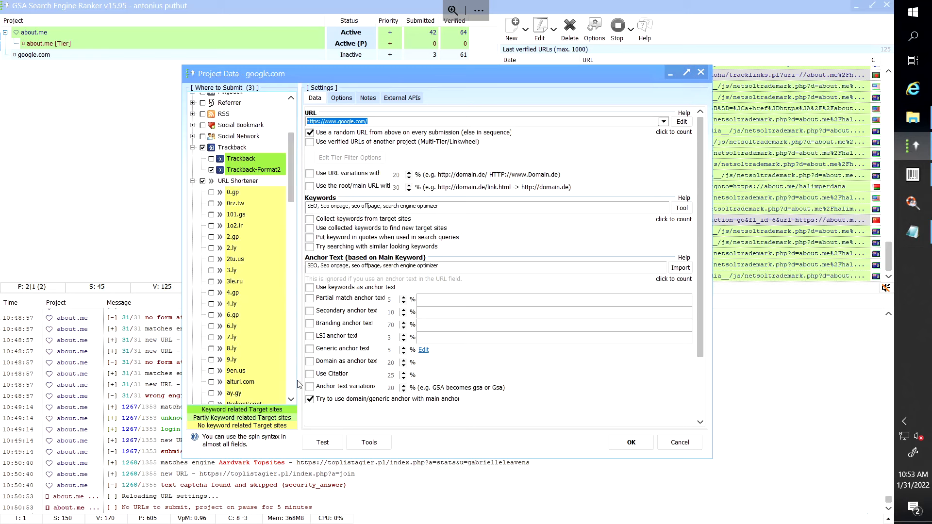
Scroll the URL Shortener engine list down to the ticked URL Redirect entry.
{"action": "left_click", "coordinate": [292, 401]}
{"action": "left_click", "coordinate": [292, 401]}
{"action": "left_click", "coordinate": [292, 400]}
{"action": "left_click", "coordinate": [292, 402]}
{"action": "left_click", "coordinate": [292, 401]}
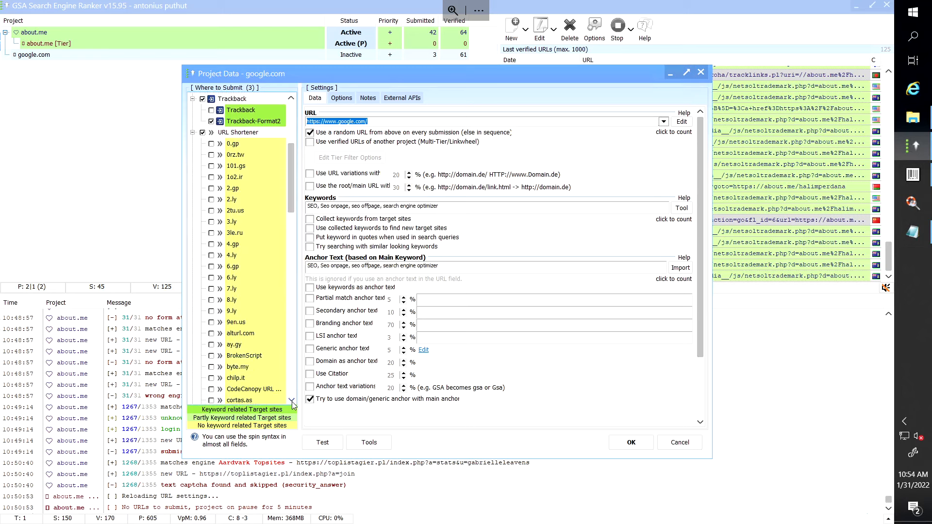
{"action": "left_click", "coordinate": [293, 401]}
{"action": "left_click", "coordinate": [292, 401]}
{"action": "left_click", "coordinate": [292, 401]}
{"action": "left_click", "coordinate": [292, 401]}
{"action": "left_click", "coordinate": [292, 402]}
{"action": "left_click", "coordinate": [292, 401]}
{"action": "left_click", "coordinate": [293, 401]}
{"action": "left_click", "coordinate": [292, 402]}
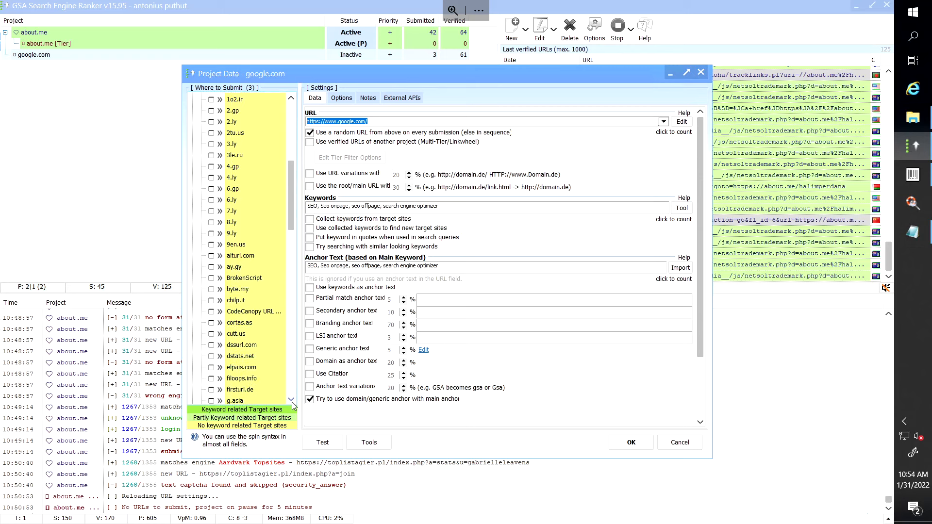
{"action": "left_click", "coordinate": [292, 401]}
{"action": "left_click", "coordinate": [292, 401]}
{"action": "left_click", "coordinate": [291, 401]}
{"action": "left_click", "coordinate": [292, 402]}
{"action": "left_click", "coordinate": [292, 401]}
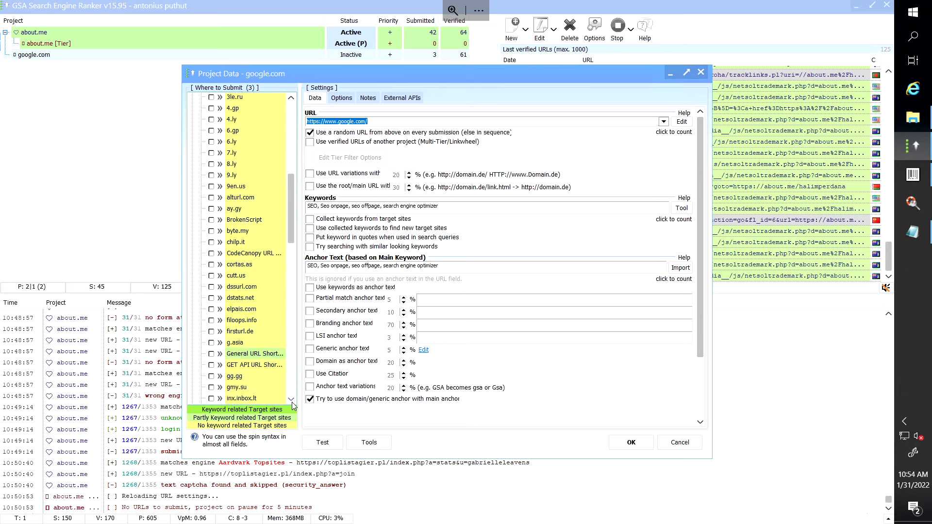
{"action": "left_click", "coordinate": [292, 402]}
{"action": "left_click", "coordinate": [292, 401]}
{"action": "left_click", "coordinate": [292, 400]}
{"action": "left_click", "coordinate": [292, 401]}
{"action": "left_click", "coordinate": [292, 401]}
{"action": "left_click", "coordinate": [292, 401]}
{"action": "left_click", "coordinate": [292, 401]}
{"action": "left_click", "coordinate": [293, 401]}
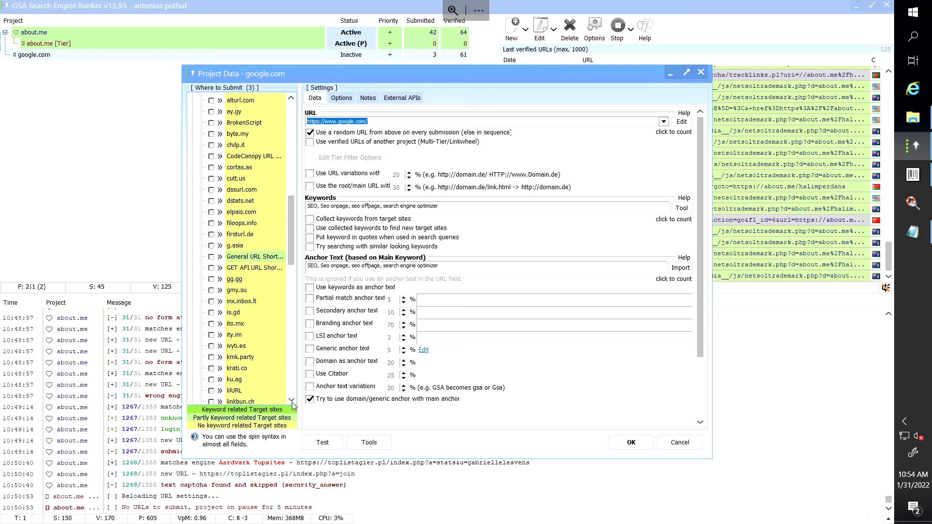
{"action": "left_click", "coordinate": [292, 401]}
{"action": "left_click", "coordinate": [292, 401]}
{"action": "left_click", "coordinate": [292, 402]}
{"action": "left_click", "coordinate": [293, 401]}
{"action": "left_click", "coordinate": [292, 401]}
{"action": "left_click", "coordinate": [292, 401]}
{"action": "left_click", "coordinate": [292, 401]}
{"action": "left_click", "coordinate": [292, 402]}
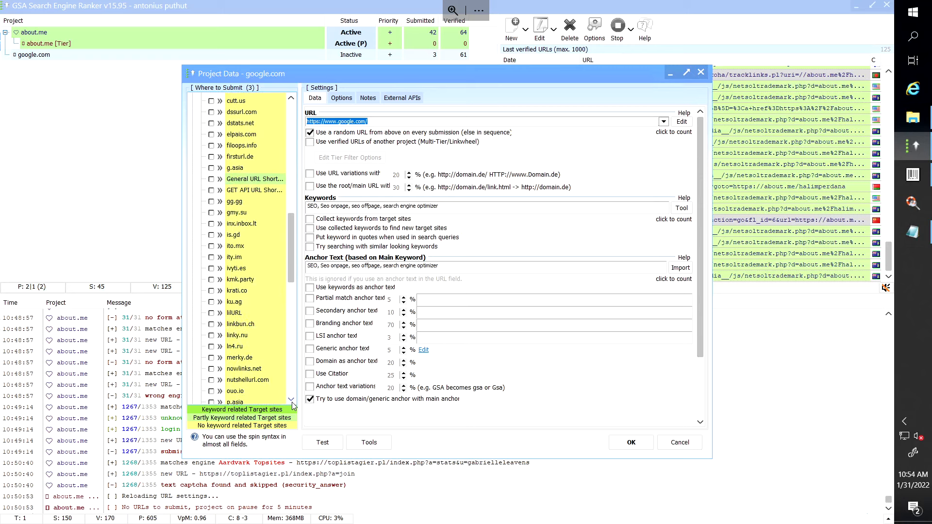
{"action": "left_click", "coordinate": [292, 400]}
{"action": "left_click", "coordinate": [292, 401]}
{"action": "left_click", "coordinate": [292, 401]}
{"action": "left_click", "coordinate": [292, 401]}
{"action": "left_click", "coordinate": [291, 401]}
{"action": "left_click", "coordinate": [292, 401]}
{"action": "left_click", "coordinate": [291, 401]}
{"action": "left_click", "coordinate": [292, 401]}
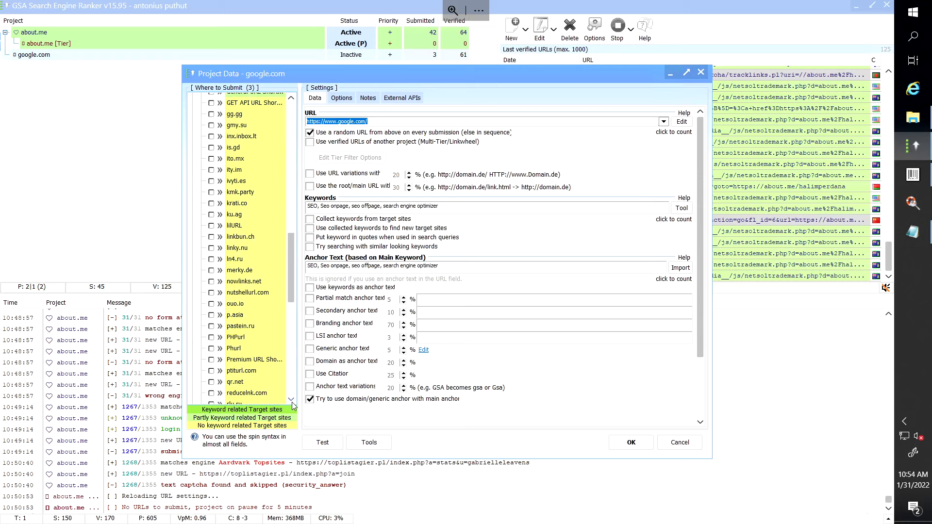
{"action": "left_click", "coordinate": [292, 401]}
{"action": "left_click", "coordinate": [292, 400]}
{"action": "left_click", "coordinate": [292, 401]}
{"action": "left_click", "coordinate": [292, 401]}
{"action": "left_click", "coordinate": [292, 401]}
{"action": "left_click", "coordinate": [292, 402]}
{"action": "left_click", "coordinate": [292, 402]}
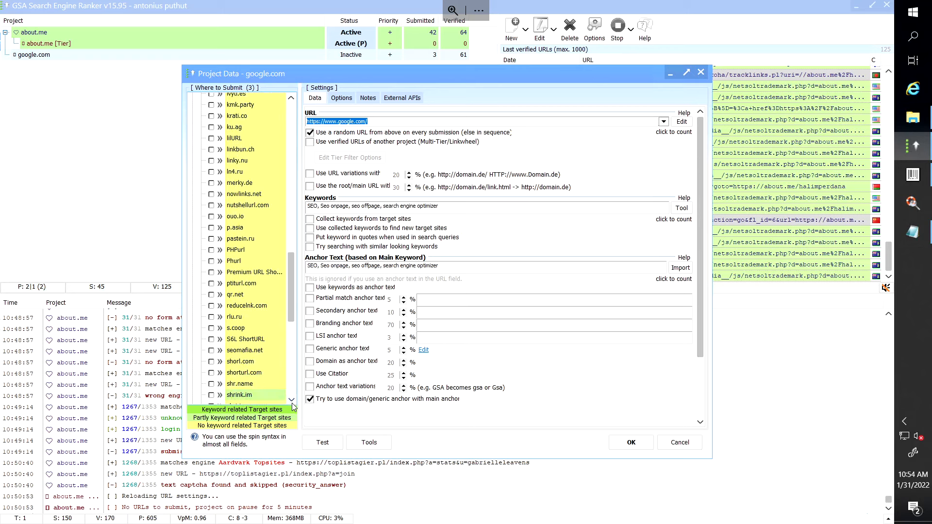
{"action": "left_click", "coordinate": [292, 401]}
{"action": "left_click", "coordinate": [292, 401]}
{"action": "left_click", "coordinate": [292, 401]}
{"action": "left_click", "coordinate": [292, 402]}
{"action": "left_click", "coordinate": [292, 402]}
{"action": "left_click", "coordinate": [292, 400]}
{"action": "left_click", "coordinate": [292, 402]}
{"action": "left_click", "coordinate": [292, 402]}
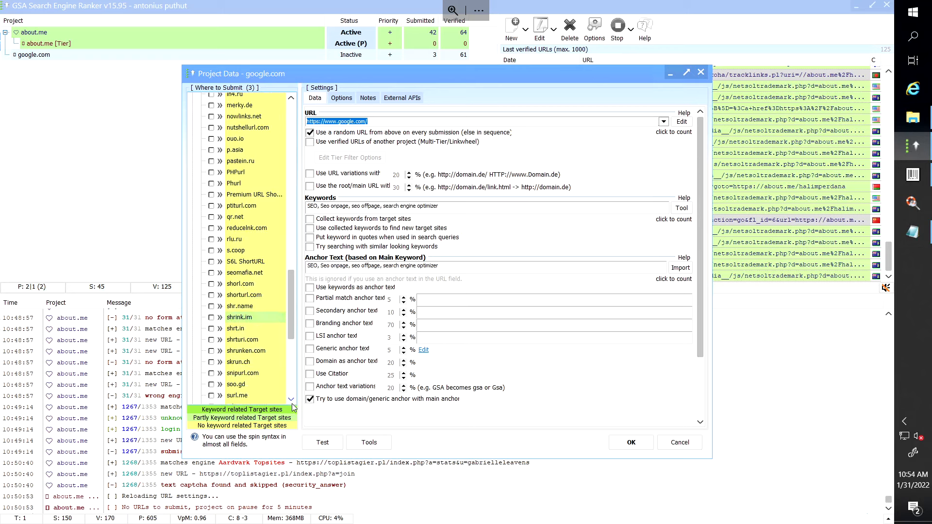
{"action": "left_click", "coordinate": [292, 401]}
{"action": "left_click", "coordinate": [292, 402]}
{"action": "left_click", "coordinate": [293, 401]}
{"action": "left_click", "coordinate": [292, 401]}
{"action": "left_click", "coordinate": [292, 401]}
{"action": "left_click", "coordinate": [291, 401]}
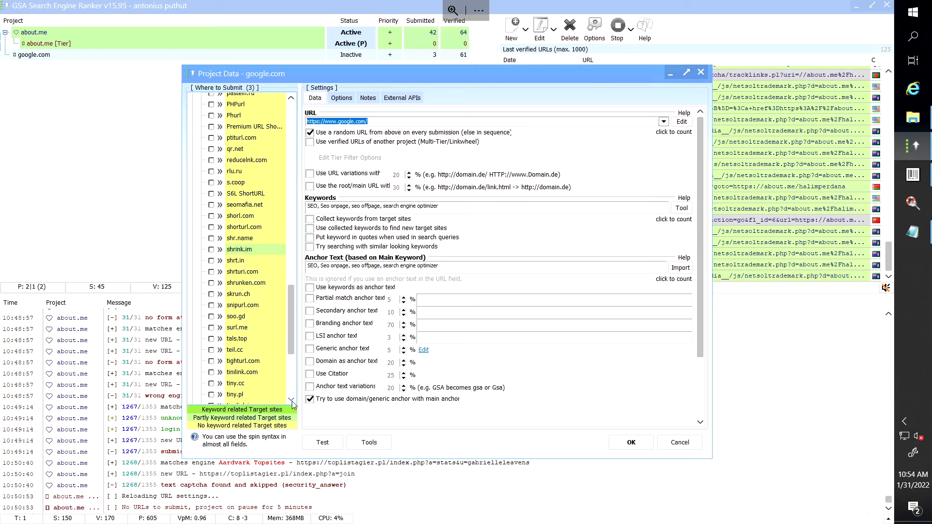
{"action": "left_click", "coordinate": [291, 401]}
{"action": "left_click", "coordinate": [292, 401]}
{"action": "left_click", "coordinate": [292, 402]}
{"action": "left_click", "coordinate": [292, 402]}
{"action": "left_click", "coordinate": [292, 401]}
{"action": "left_click", "coordinate": [292, 401]}
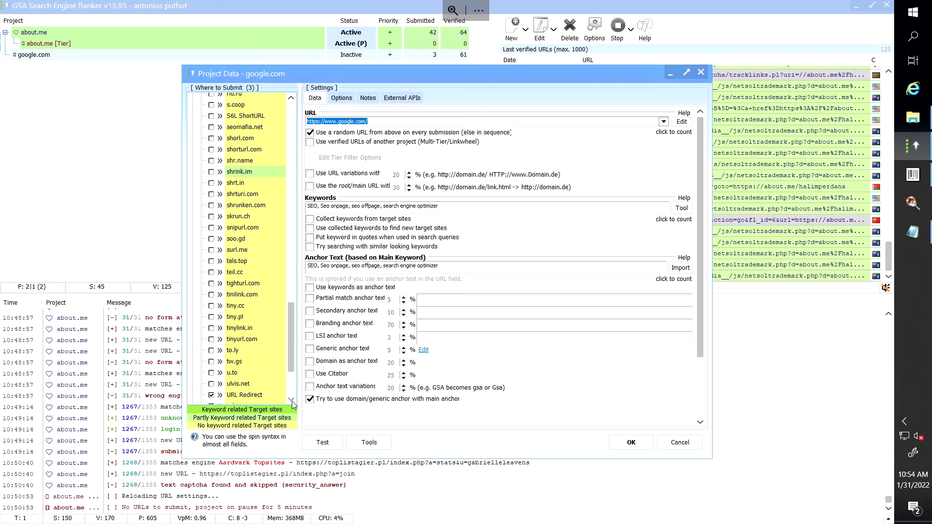
{"action": "left_click", "coordinate": [292, 401]}
{"action": "left_click", "coordinate": [292, 401]}
{"action": "left_click", "coordinate": [293, 401]}
{"action": "left_click", "coordinate": [292, 401]}
{"action": "left_click", "coordinate": [293, 401]}
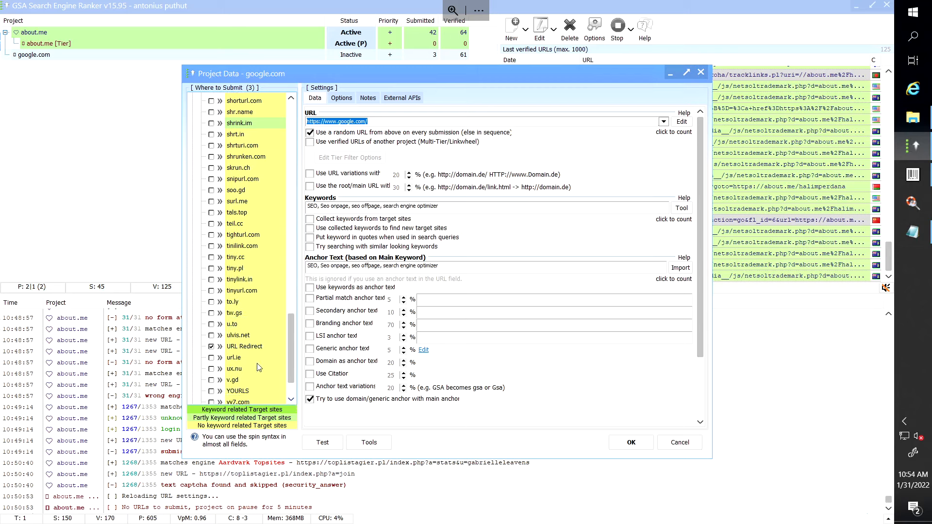
Review the engines' info cards against the saved stats, then return to Project Data.
{"action": "mouse_move", "coordinate": [214, 353]}
{"action": "mouse_move", "coordinate": [245, 349]}
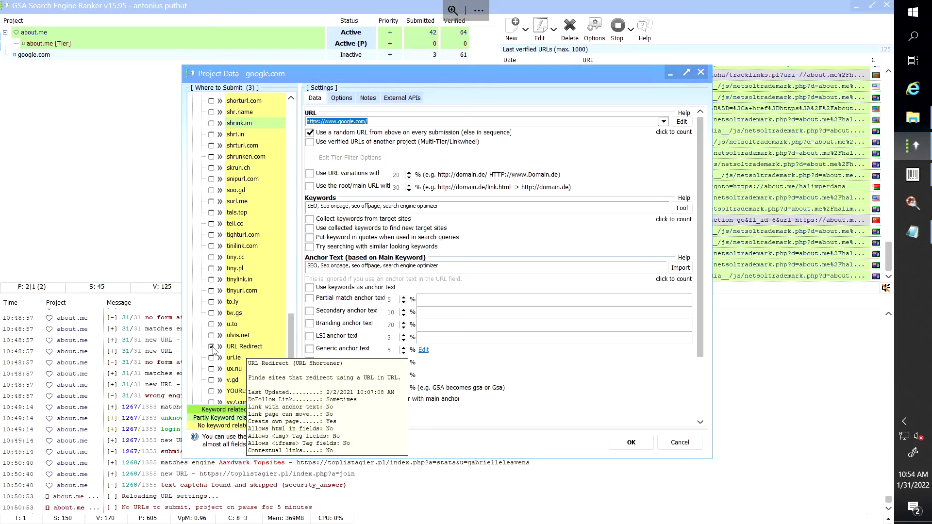
{"action": "mouse_move", "coordinate": [234, 262]}
{"action": "mouse_move", "coordinate": [243, 171]}
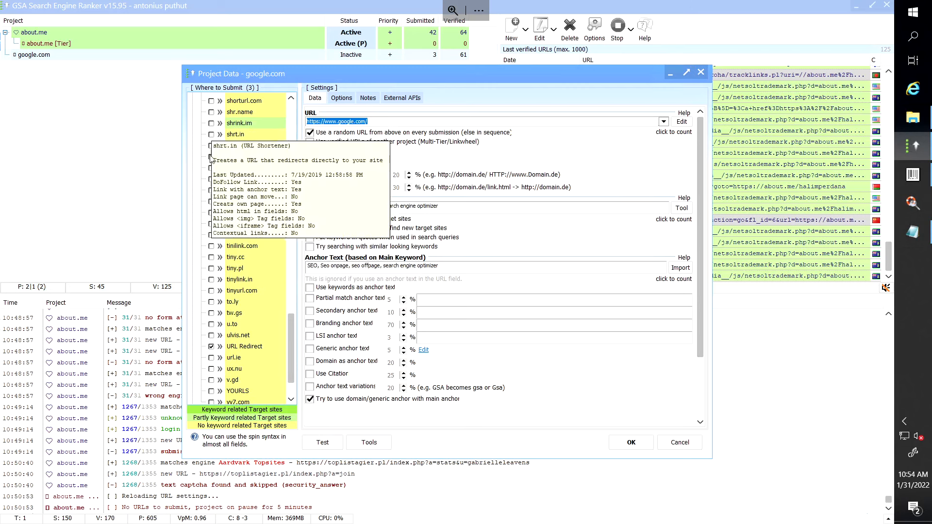
{"action": "mouse_move", "coordinate": [209, 193]}
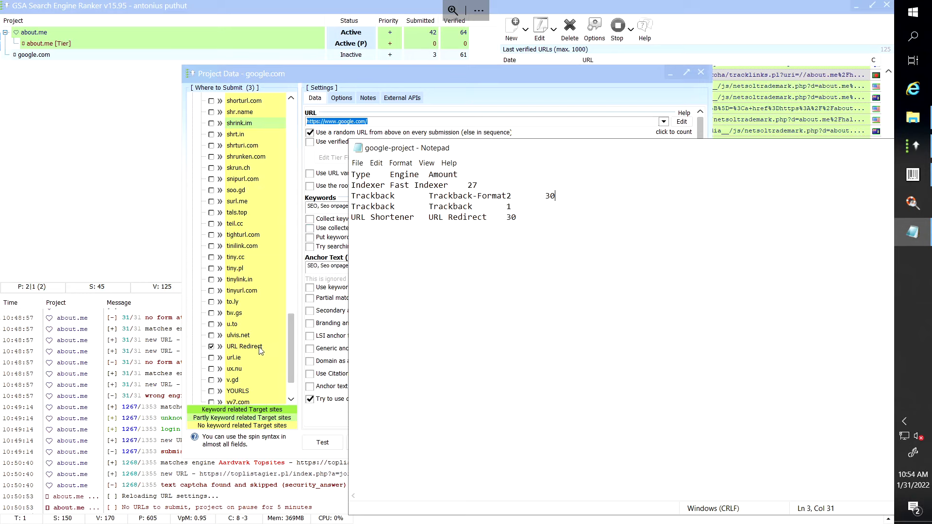
{"action": "left_click", "coordinate": [465, 74]}
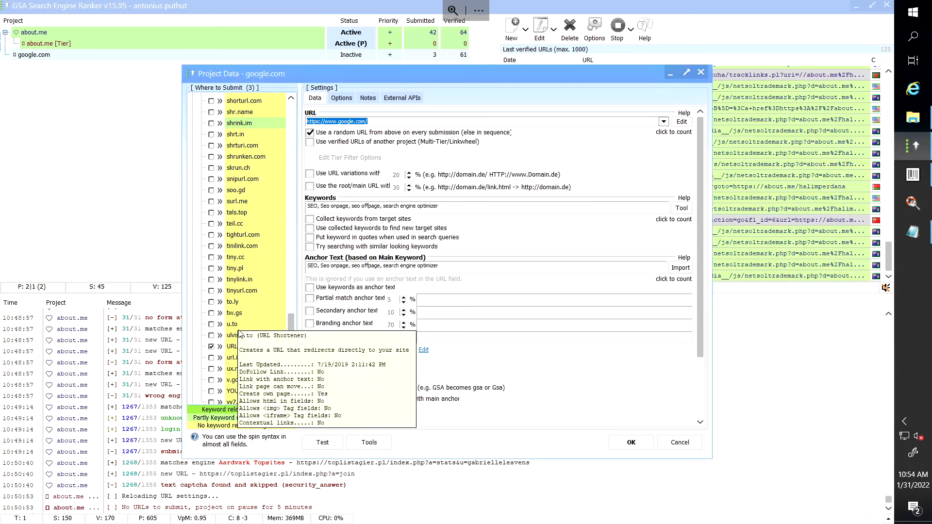
Confirm the google.com project's narrowed engine selection with OK.
{"action": "left_click", "coordinate": [631, 442]}
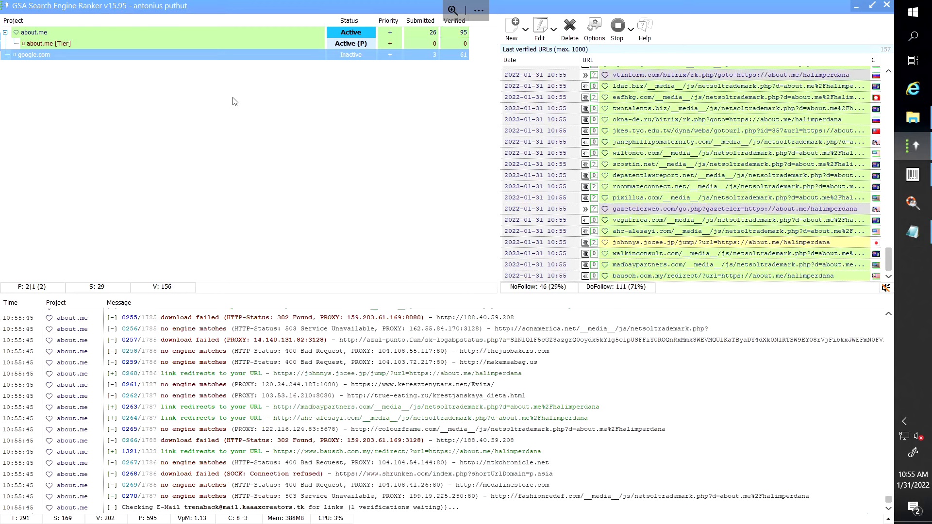
Switch to PowerPoint to show slide 6, PROJECT AFTER 30 DAYS.
{"action": "mouse_move", "coordinate": [347, 1]}
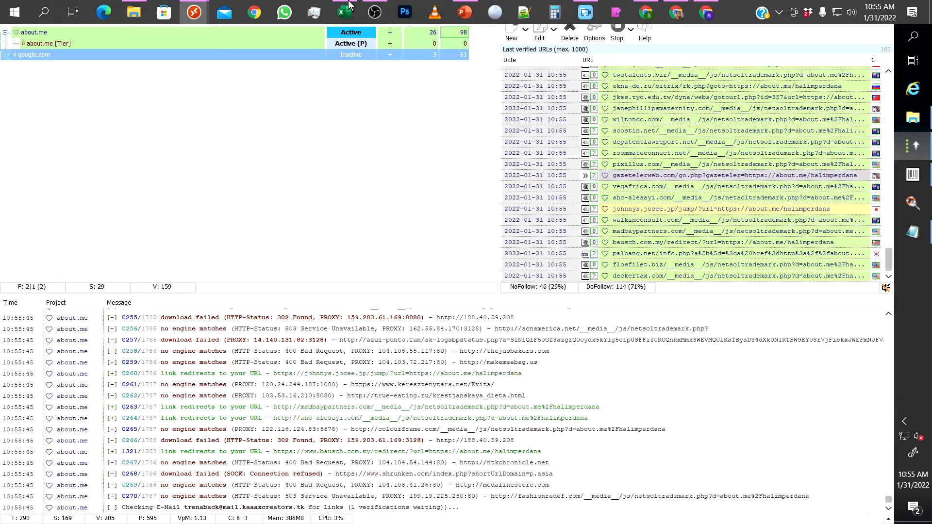
{"action": "left_click", "coordinate": [465, 12]}
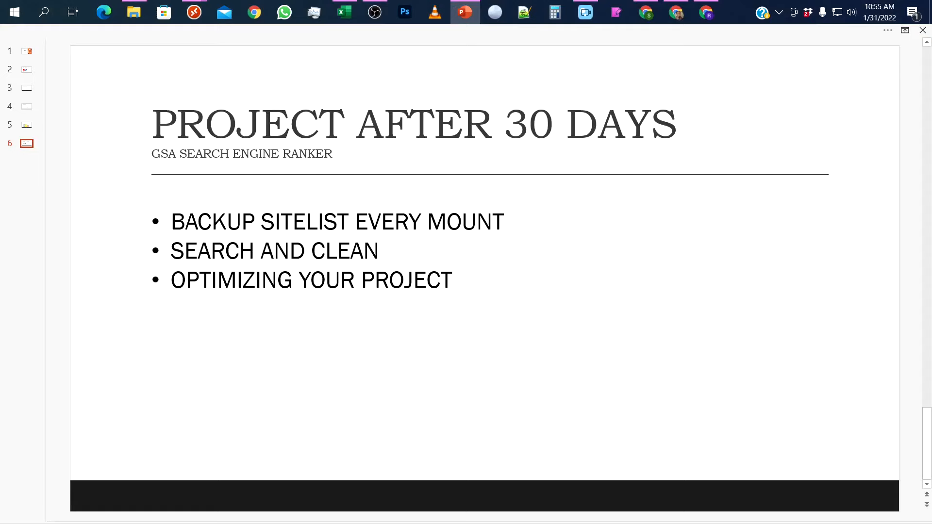
{"action": "key", "text": "alt+Tab"}
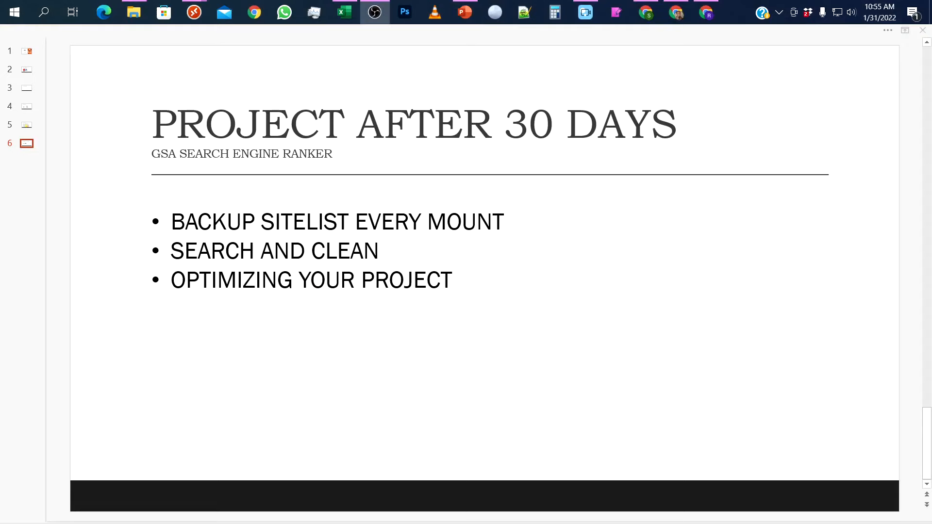